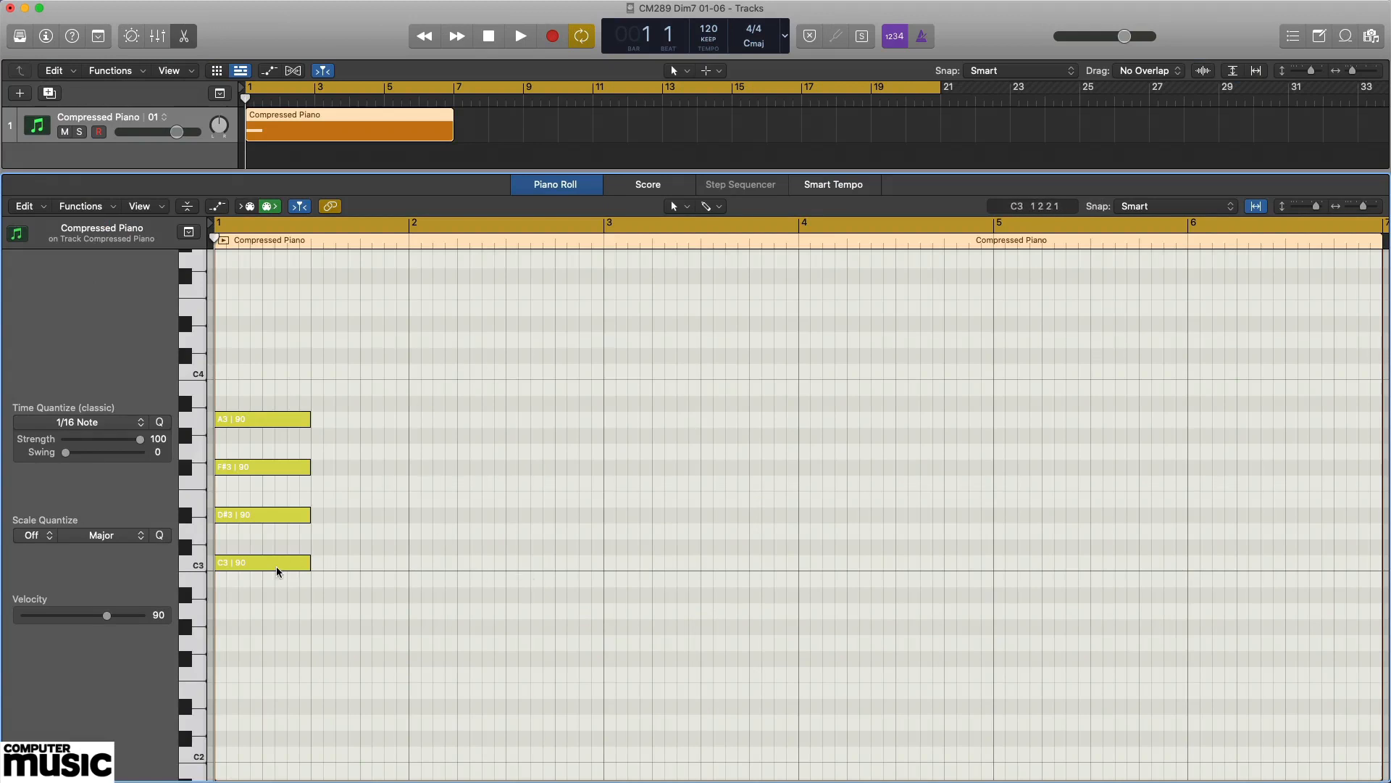
# Play the bar 1 chord and audition its C3, D#3, F#3 and A3 notes one by one.
pyautogui.press('space')
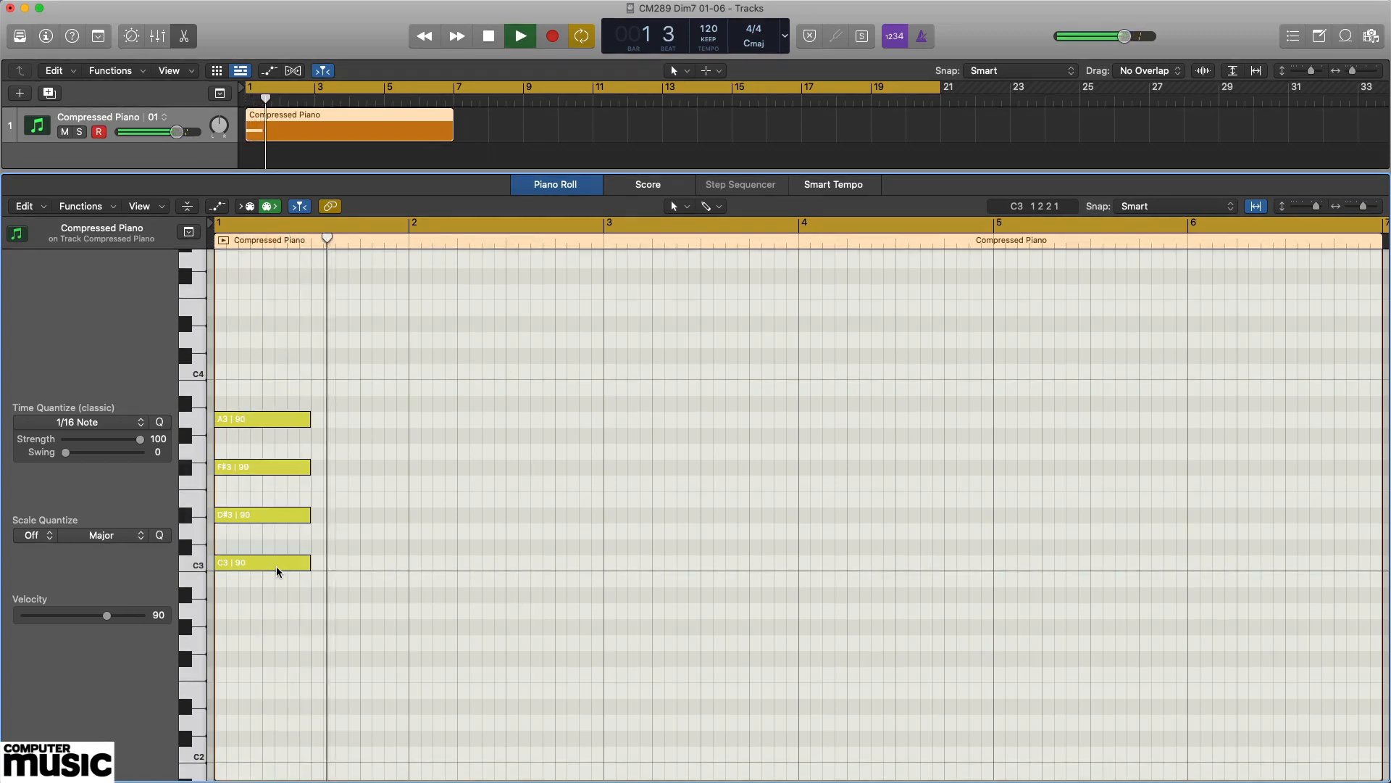
pyautogui.press('space')
pyautogui.click(260, 567)
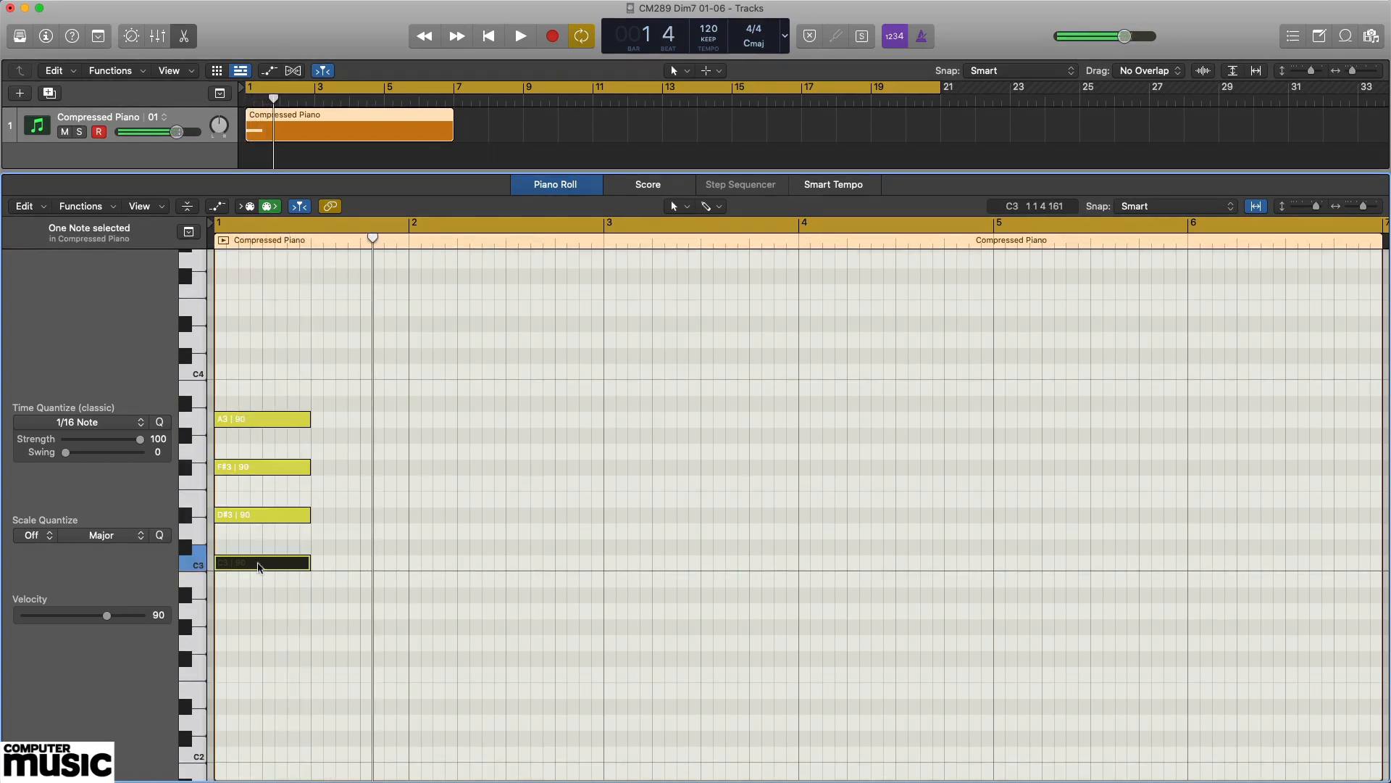
pyautogui.click(264, 515)
pyautogui.click(267, 472)
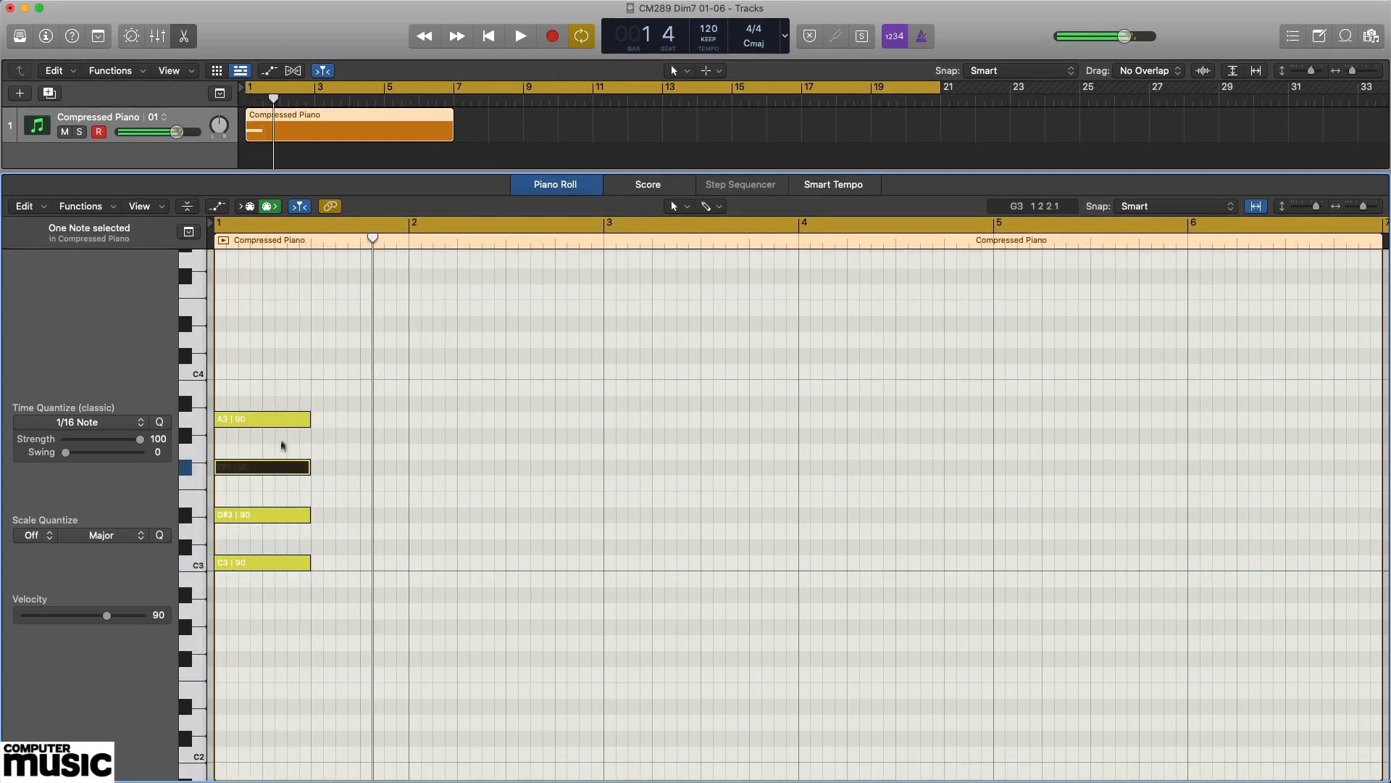
pyautogui.click(275, 422)
pyautogui.click(294, 370)
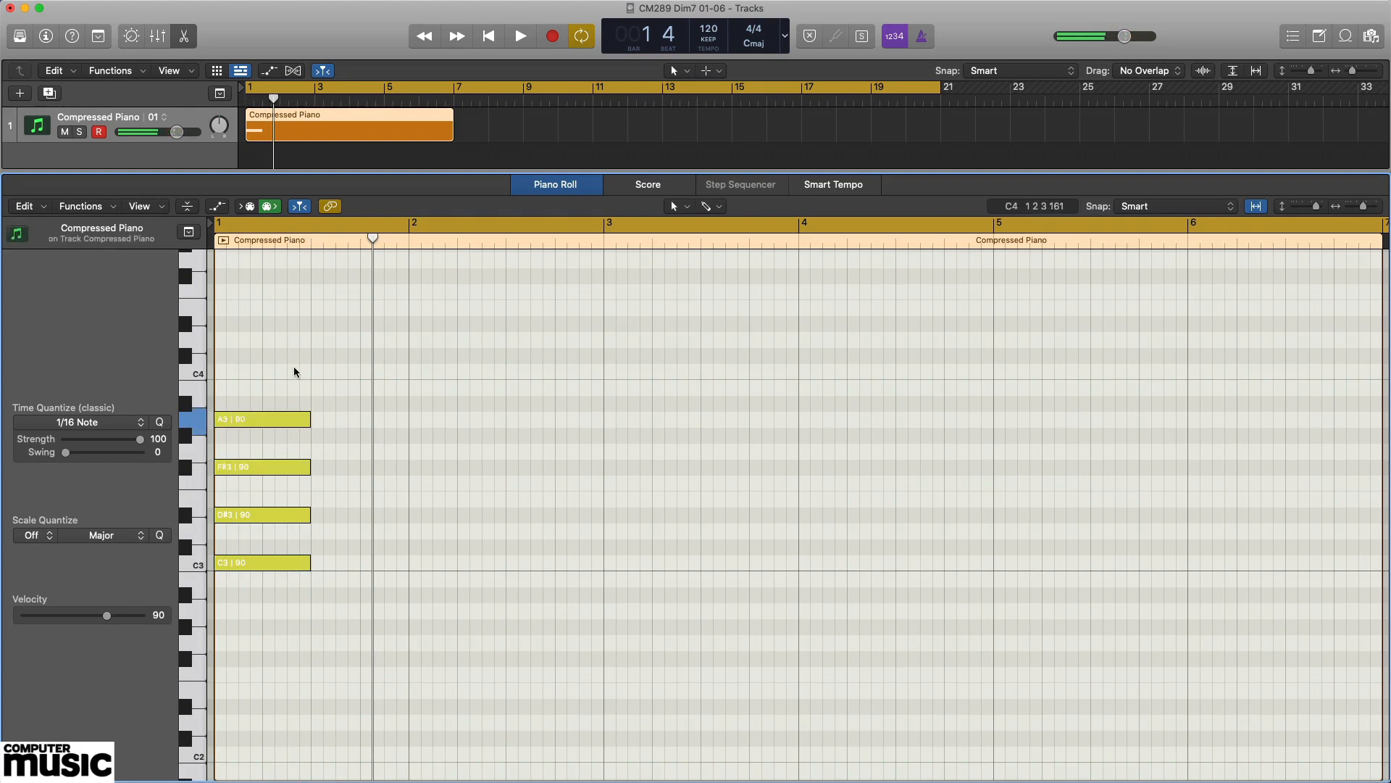
# Replay the four-note chord from the start of the project.
pyautogui.press('Return')
pyautogui.press('space')
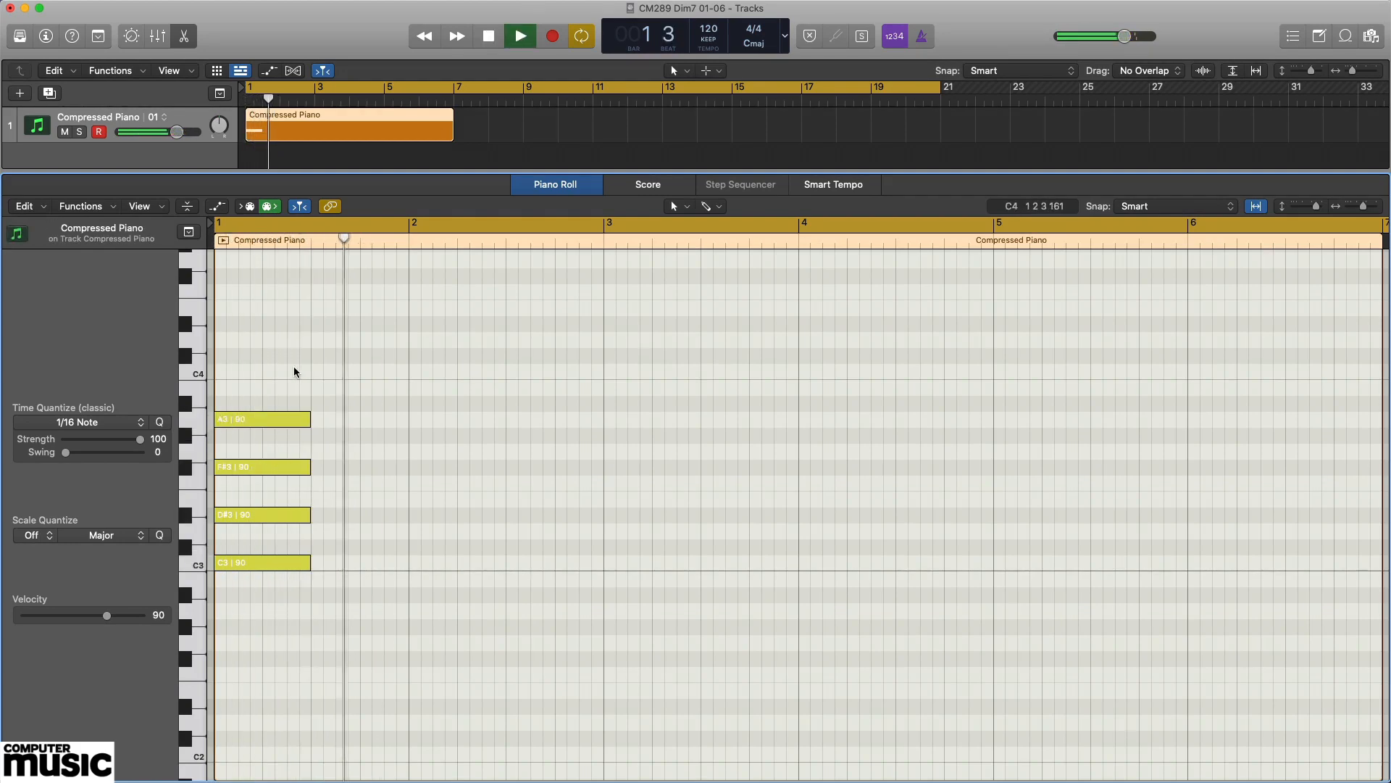
pyautogui.press('space')
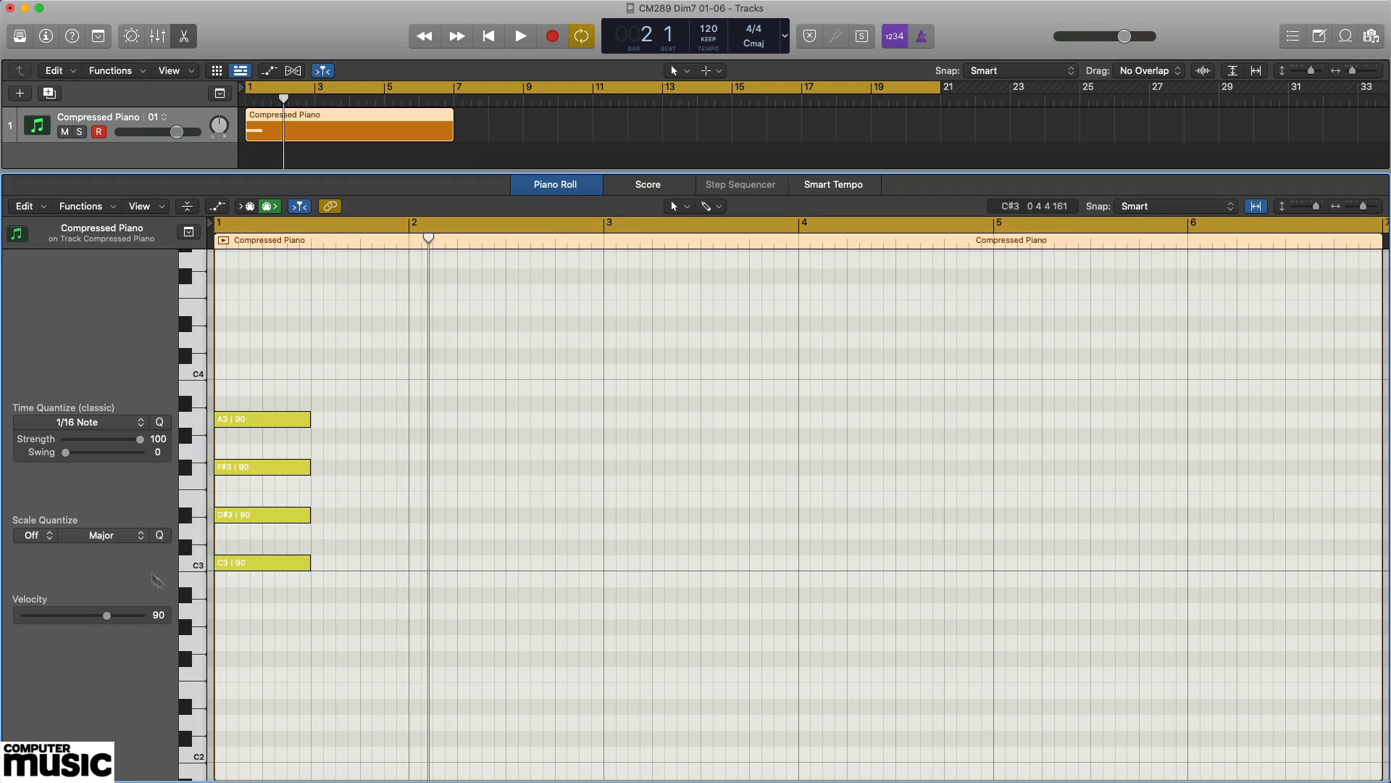
# Audition C3, D#3, F#3 and A3 individually in ascending order, and play them together as a chord.
pyautogui.click(272, 562)
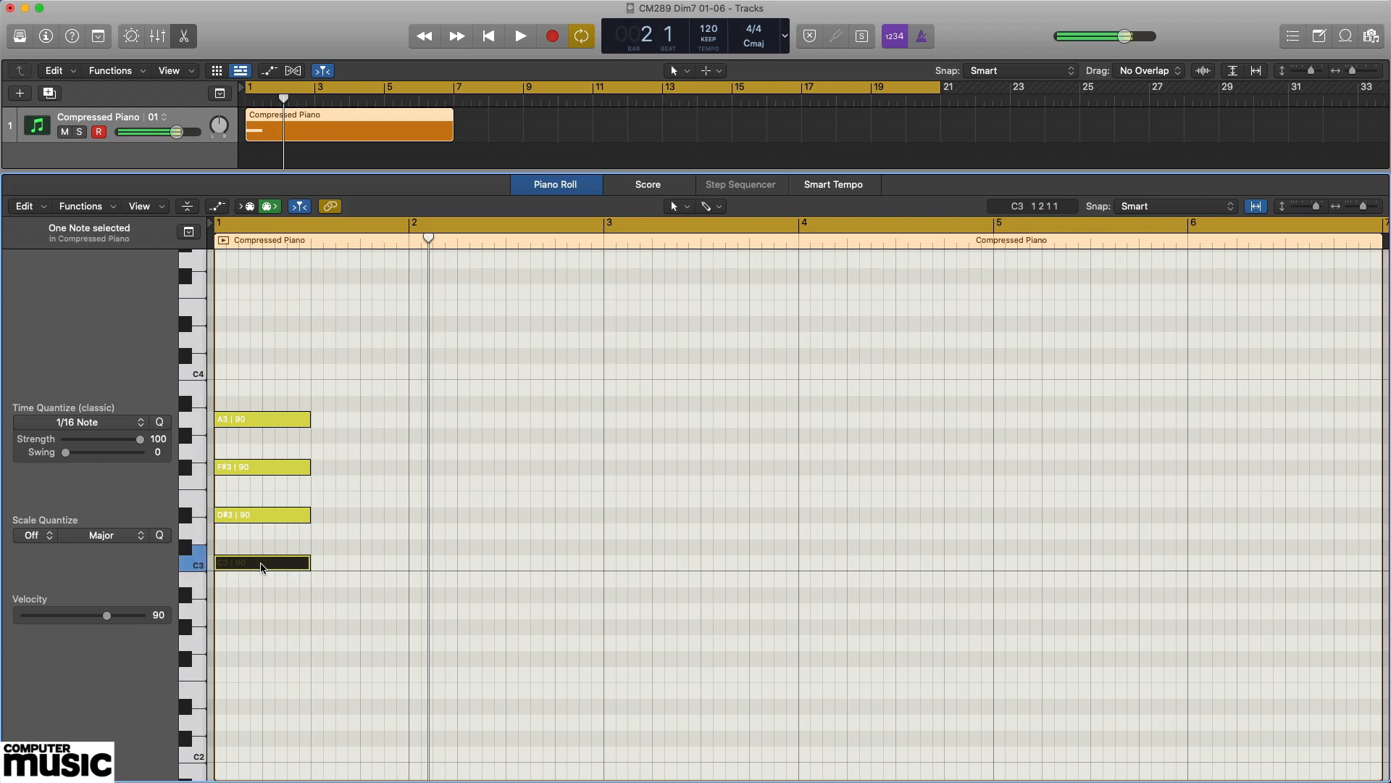
pyautogui.click(269, 515)
pyautogui.click(287, 468)
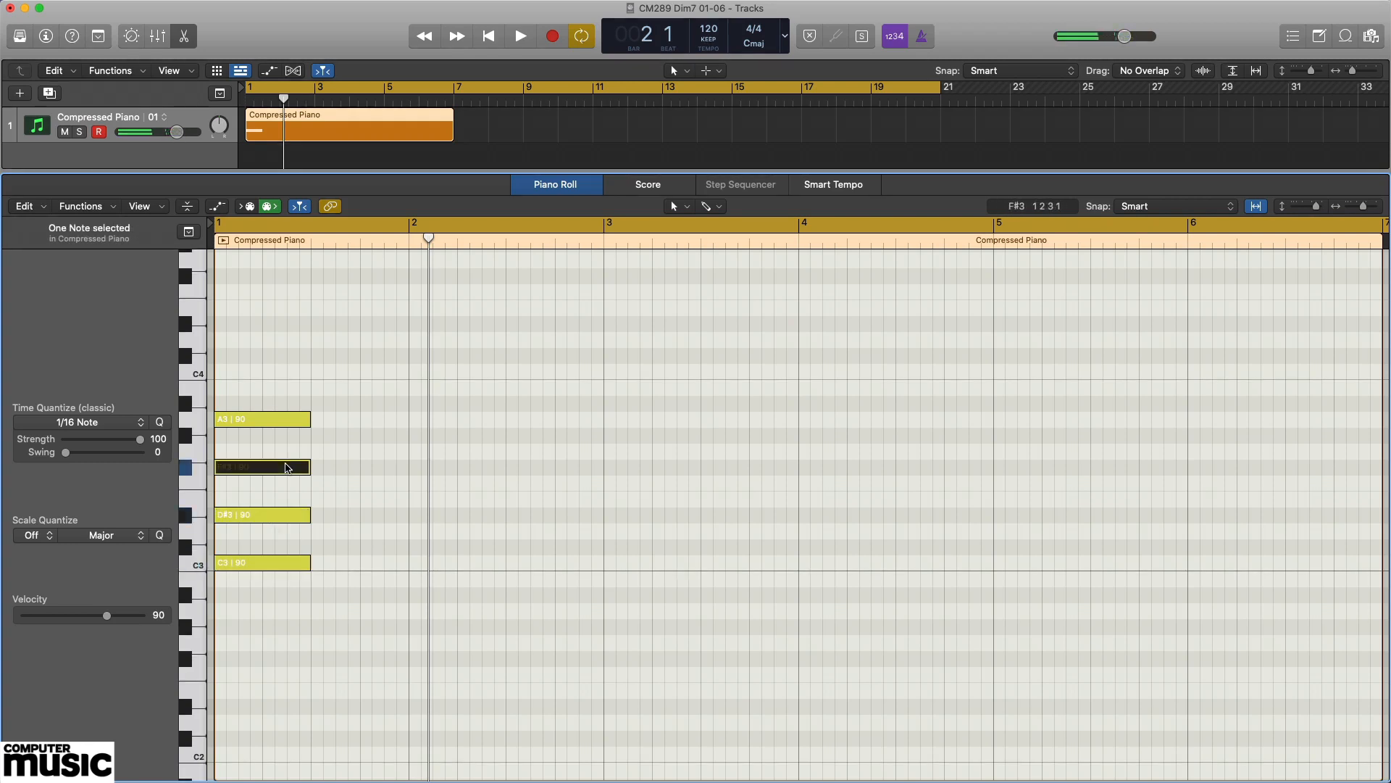
pyautogui.click(288, 420)
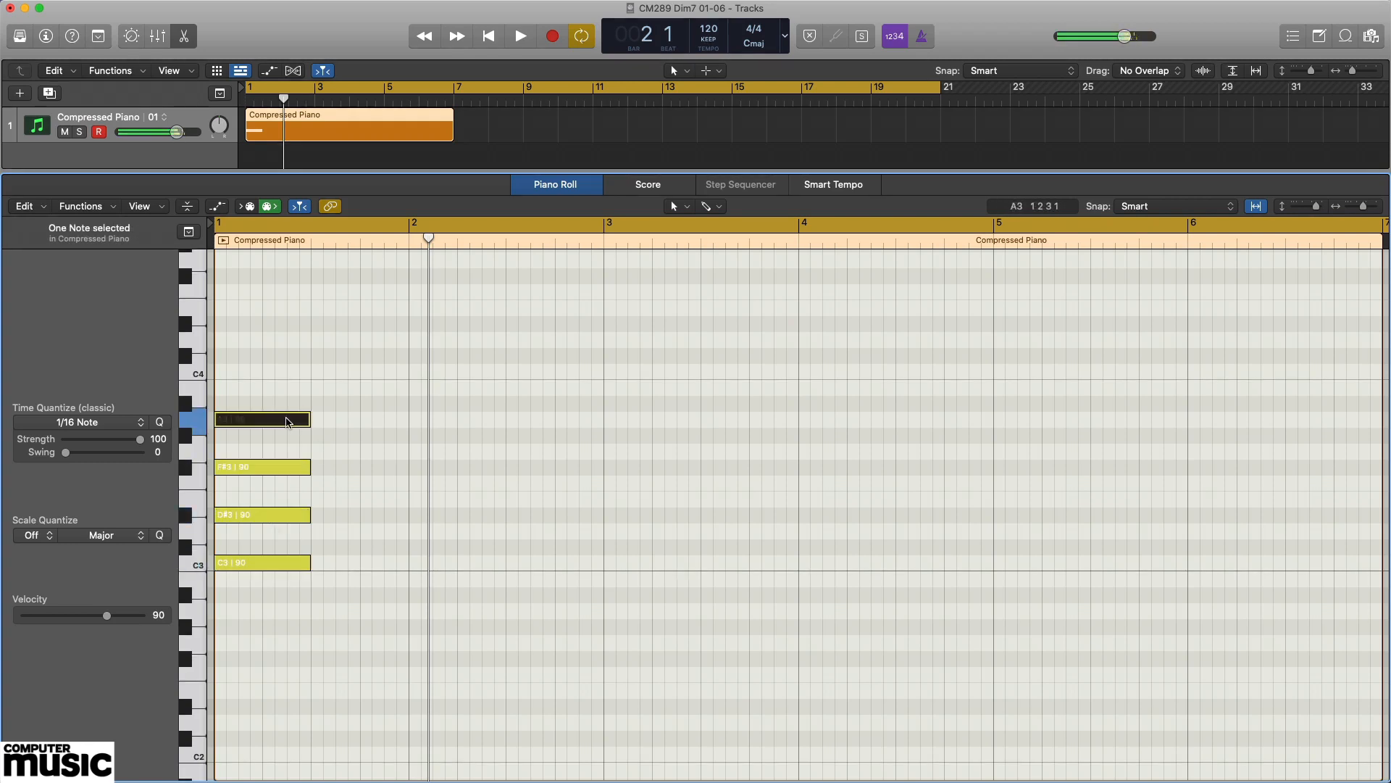
pyautogui.press('space')
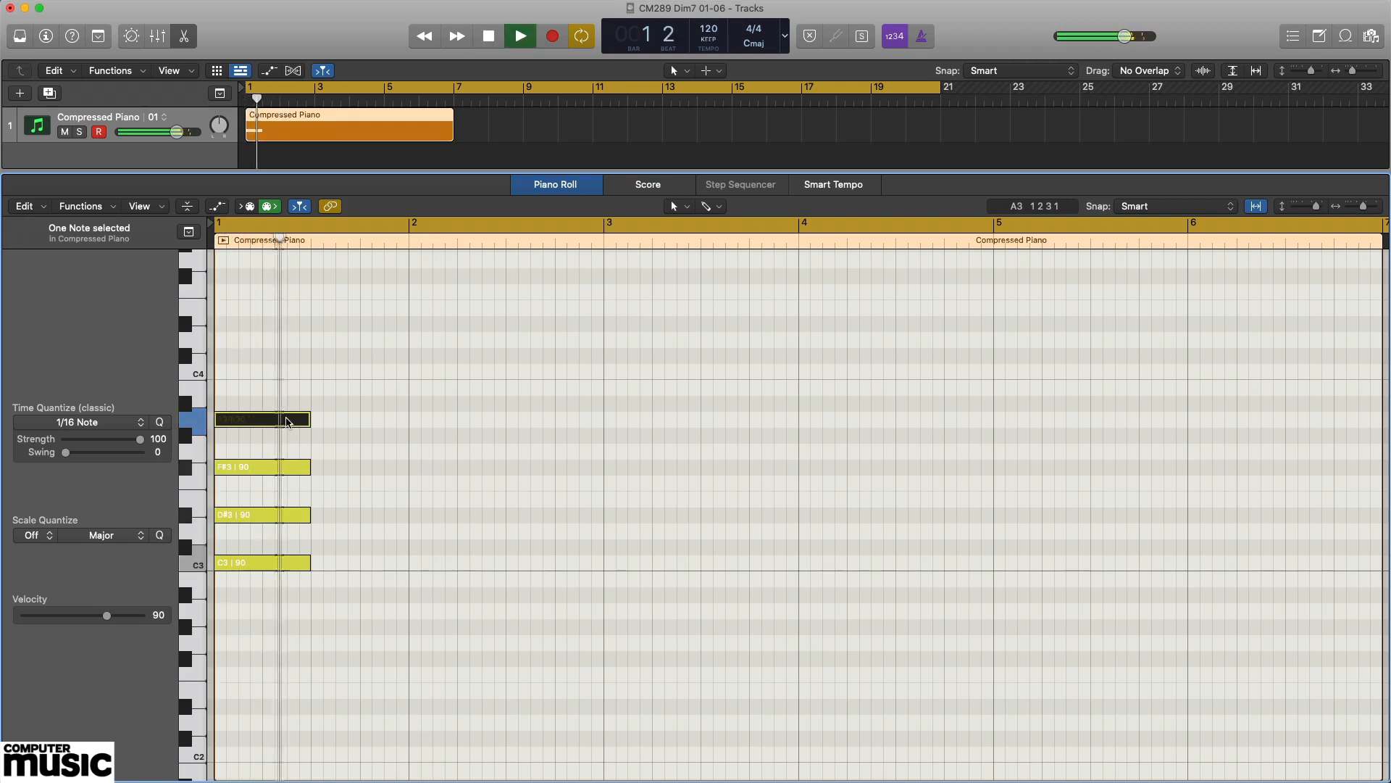
pyautogui.press('space')
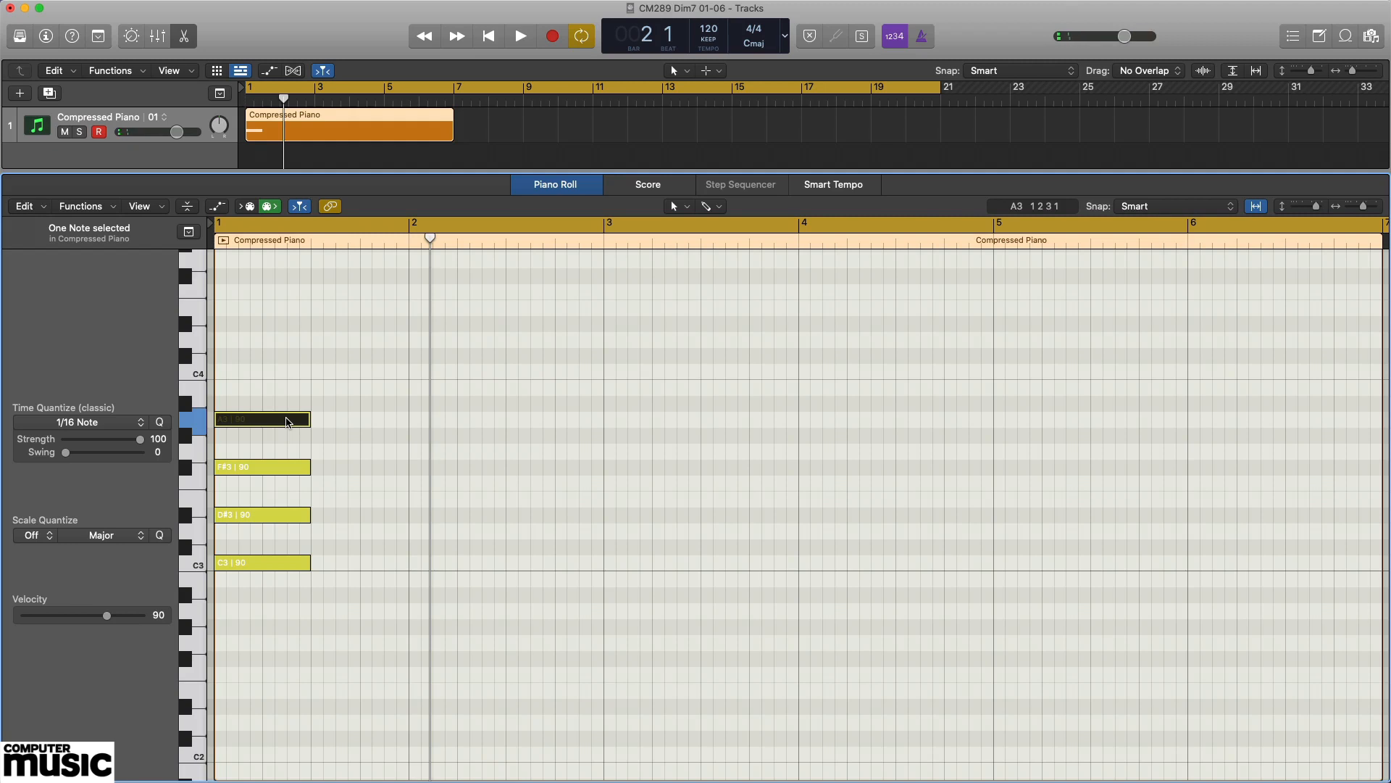
# Copy the A3 note of the bar 1 chord up to C4 and play back the five-note chord.
pyautogui.moveTo(287, 421); pyautogui.dragTo(295, 377)
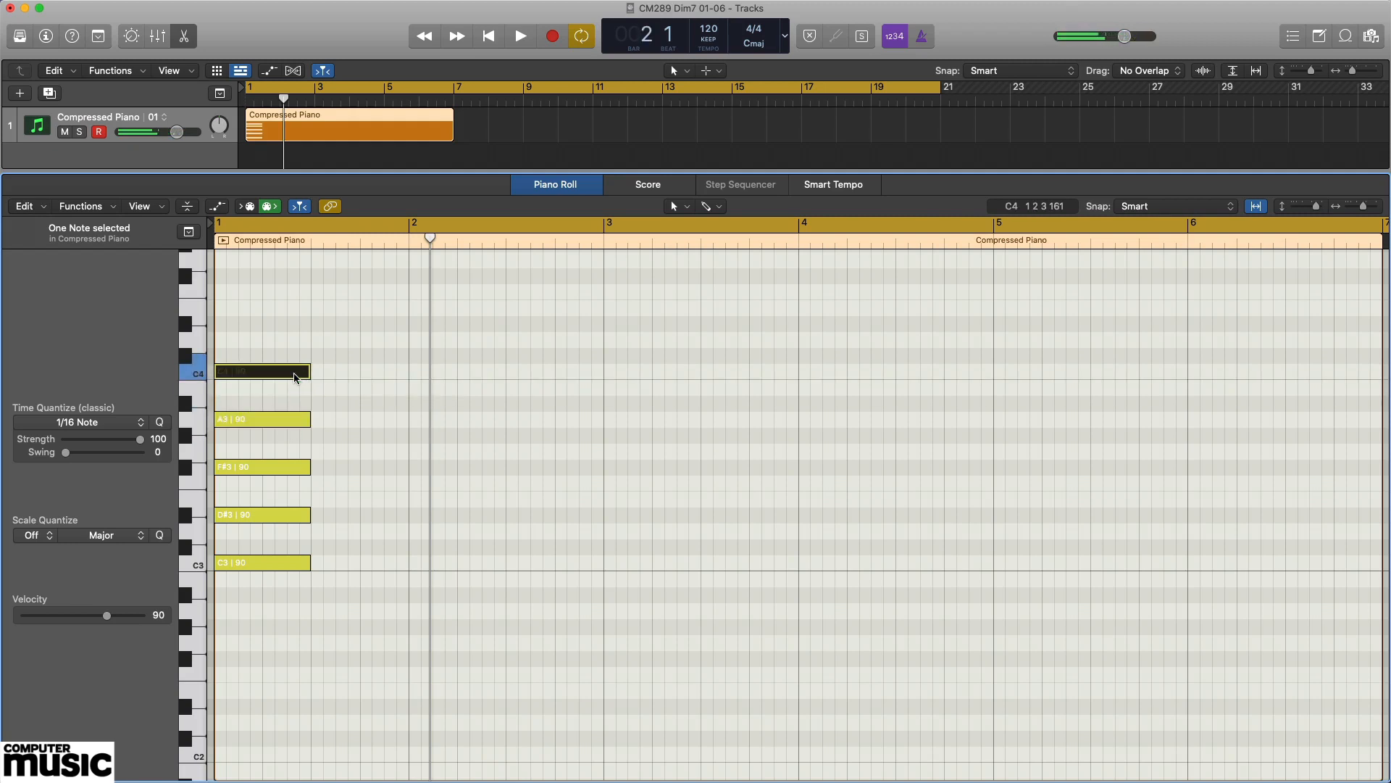
pyautogui.press('space')
pyautogui.press('space')
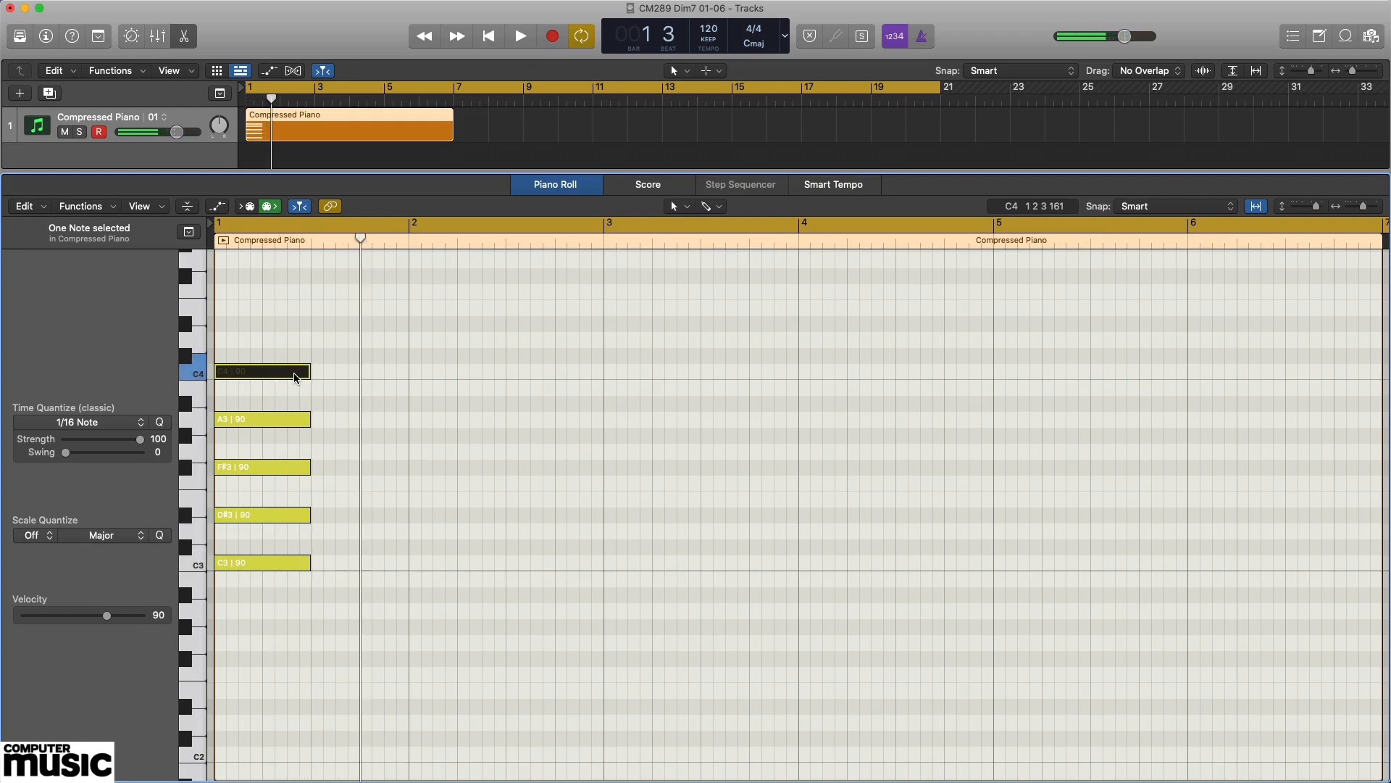
# Step through the five stacked notes from C3 up to C4 to hear each one, and play the whole chord.
pyautogui.click(275, 563)
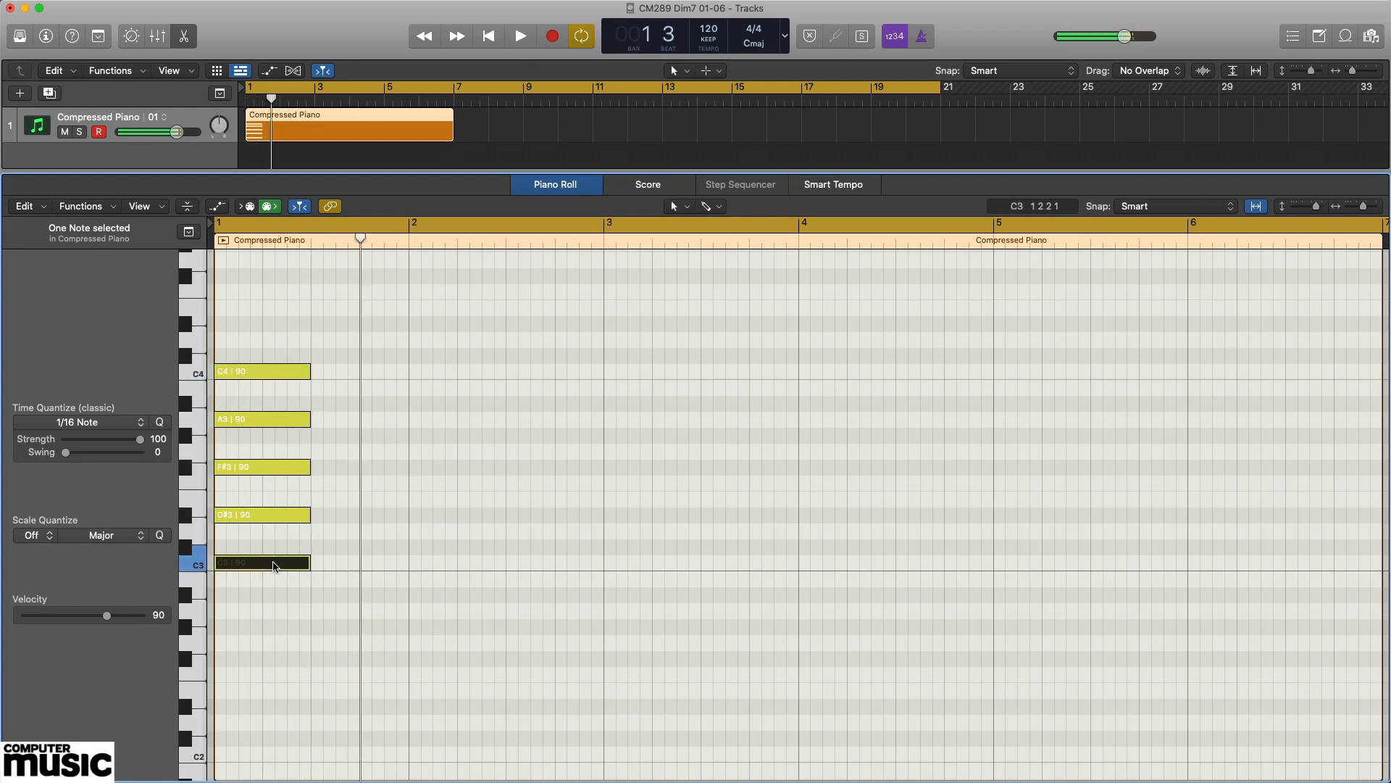
pyautogui.press('Right')
pyautogui.press('Right')
pyautogui.press('Right')
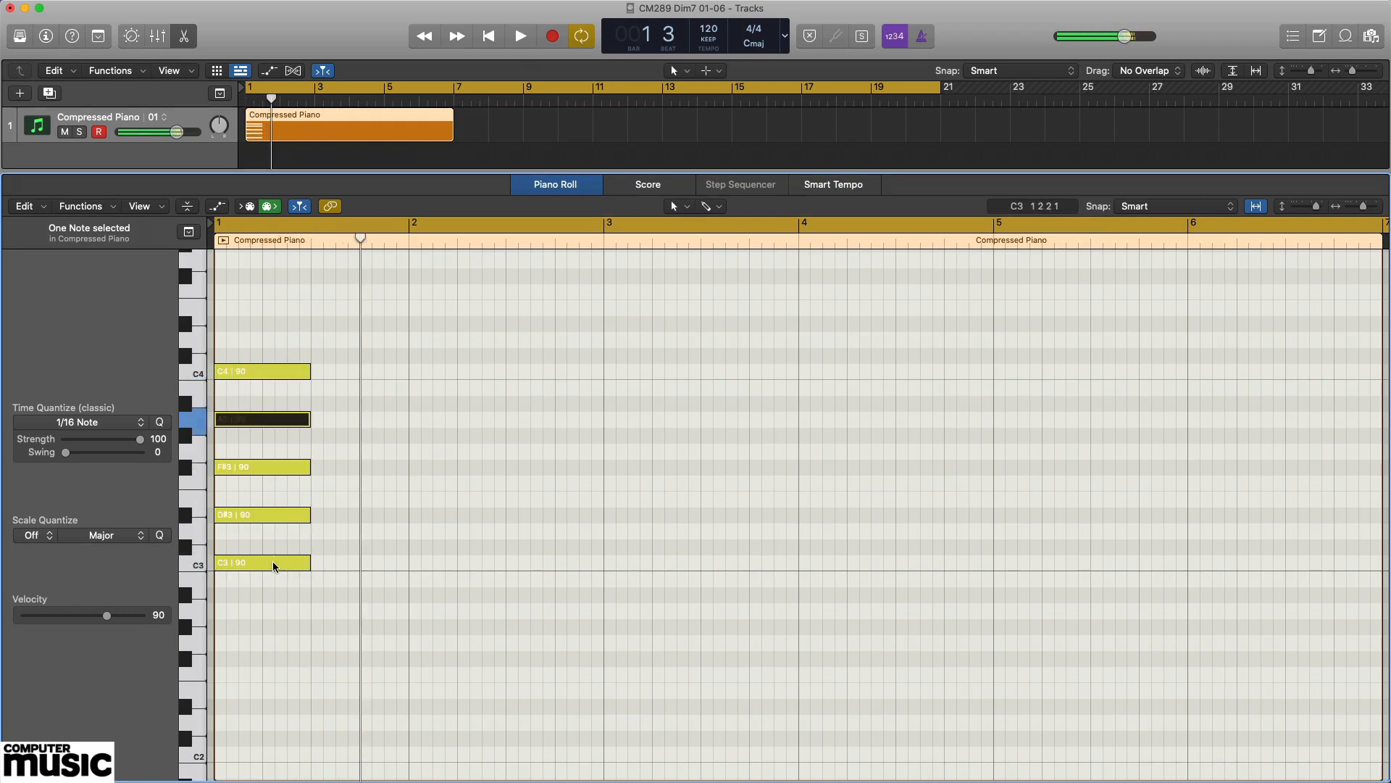
pyautogui.press('Right')
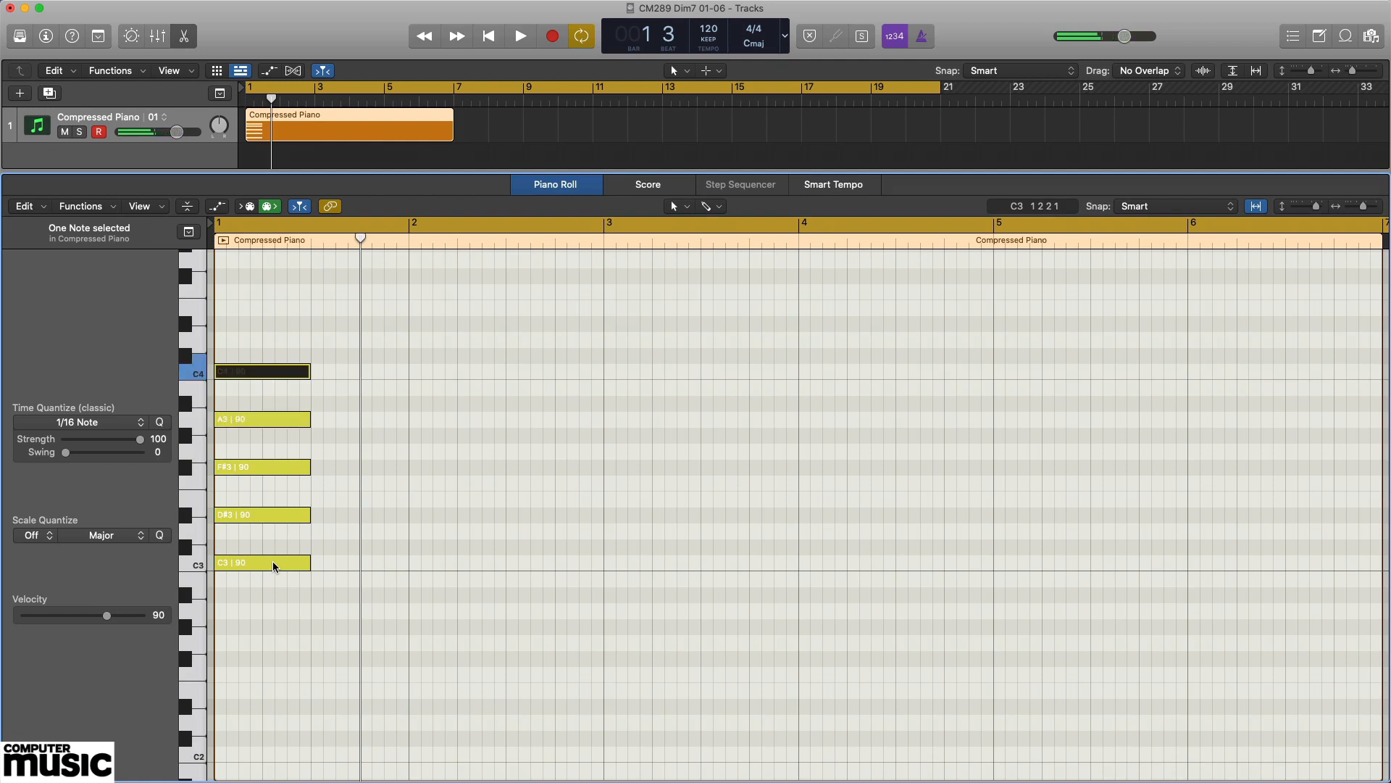
pyautogui.press('space')
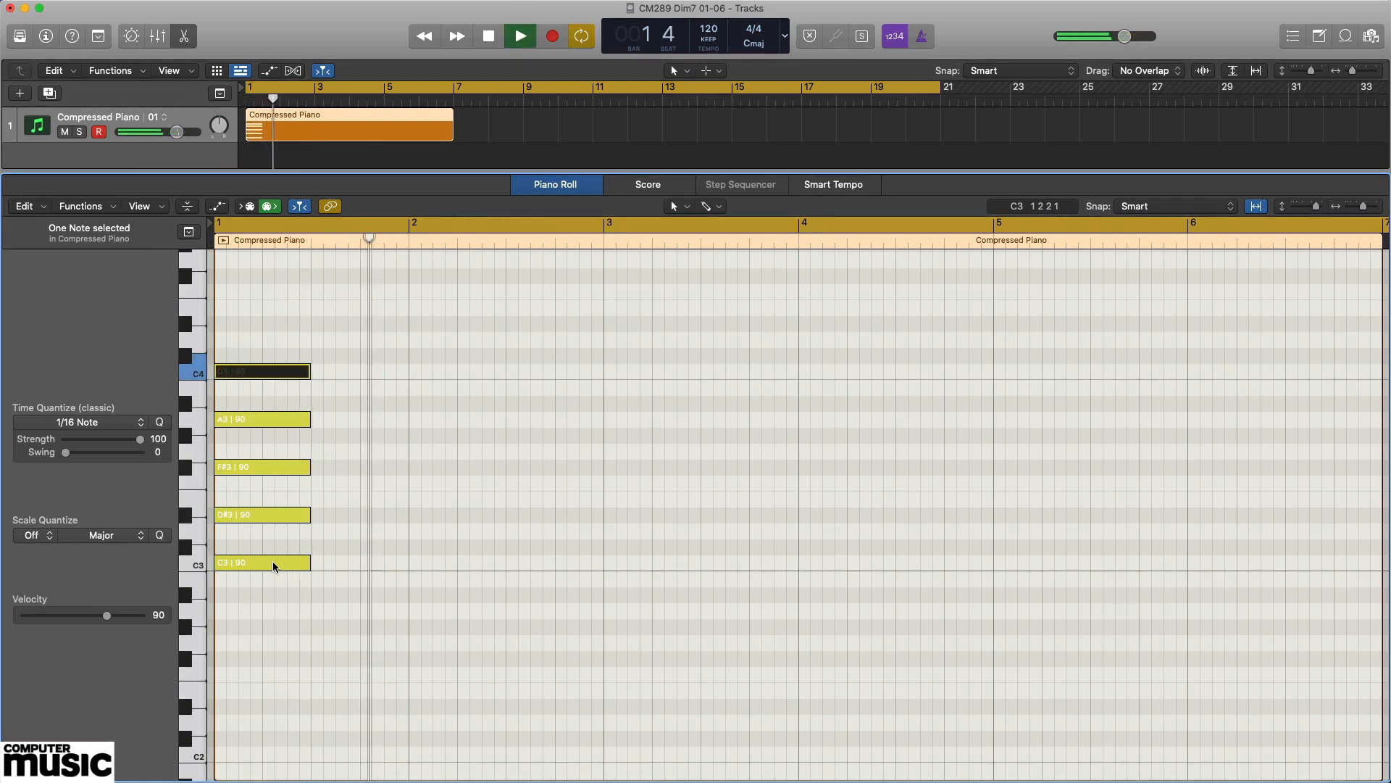
# Remove the added C4 note from the bar 1 chord and return the stopped playhead to the start.
pyautogui.press('Delete')
pyautogui.press('space')
pyautogui.press('Return')
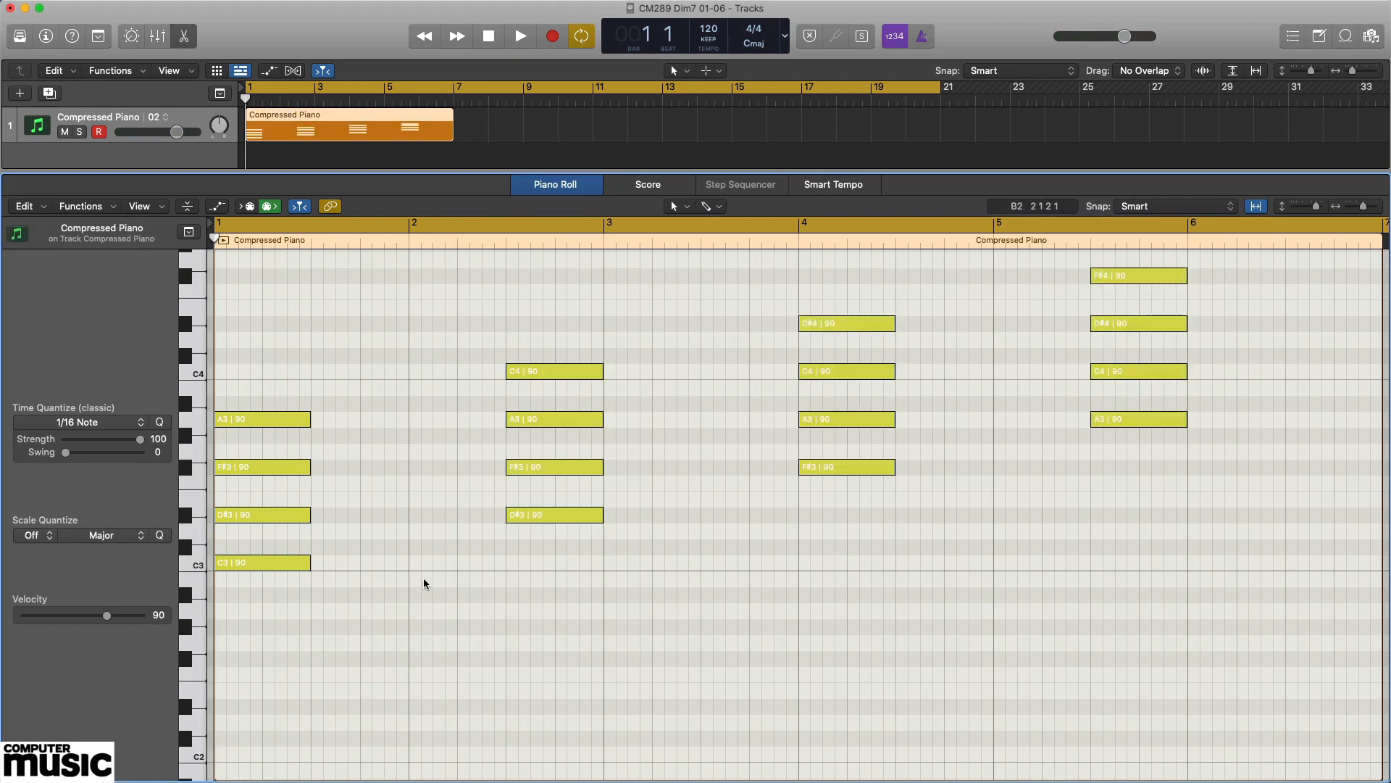
# Audition the first chord's C3, D#3, F#3 and A3 notes in turn, and play that chord from bar 1.
pyautogui.click(284, 565)
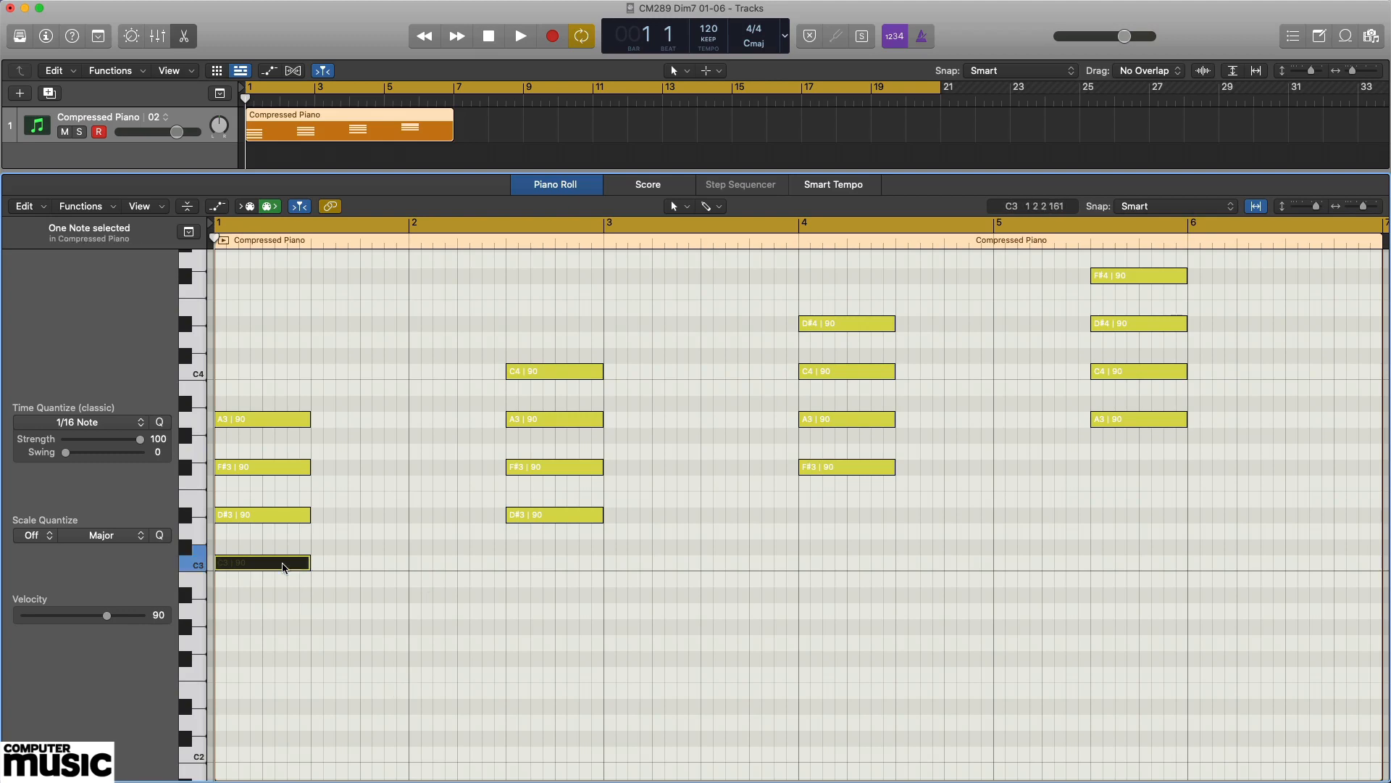
pyautogui.press('Right')
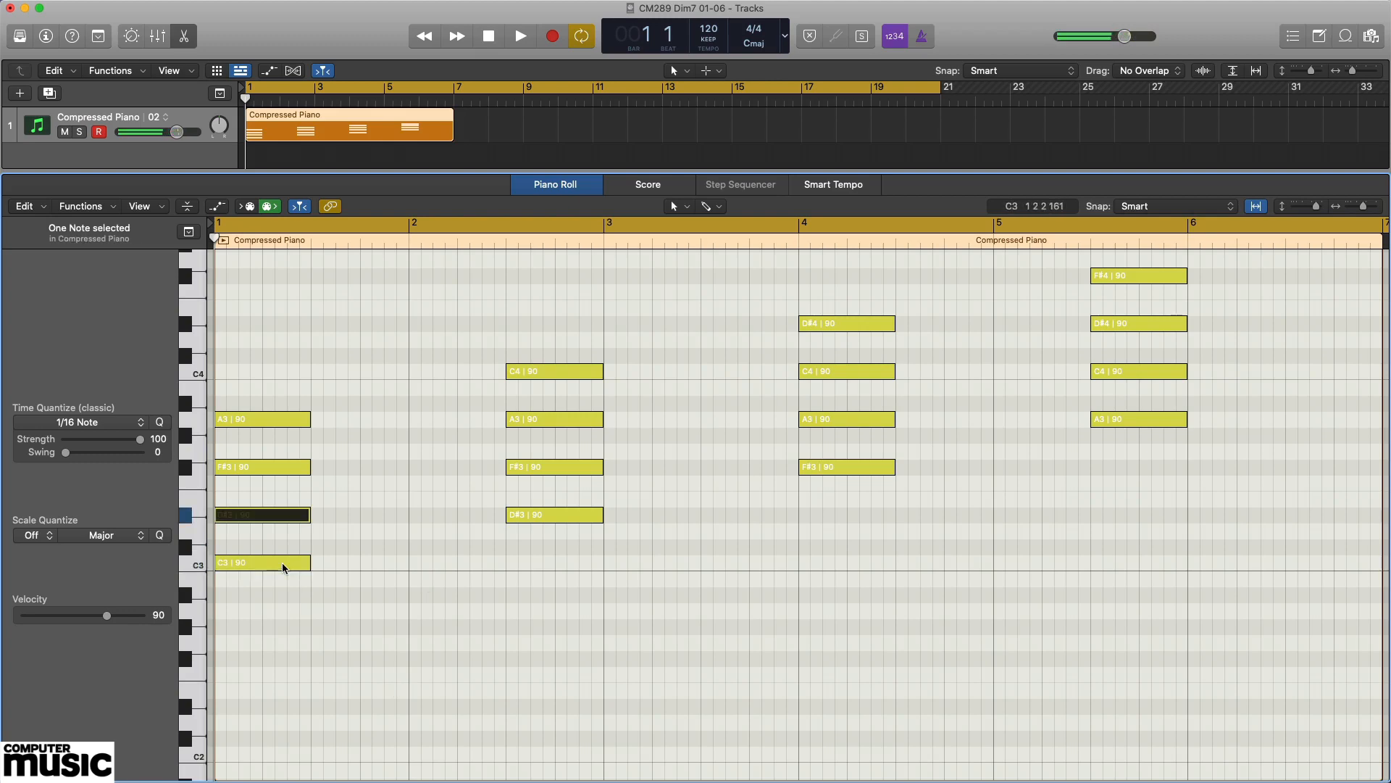
pyautogui.press('Right')
pyautogui.press('Right')
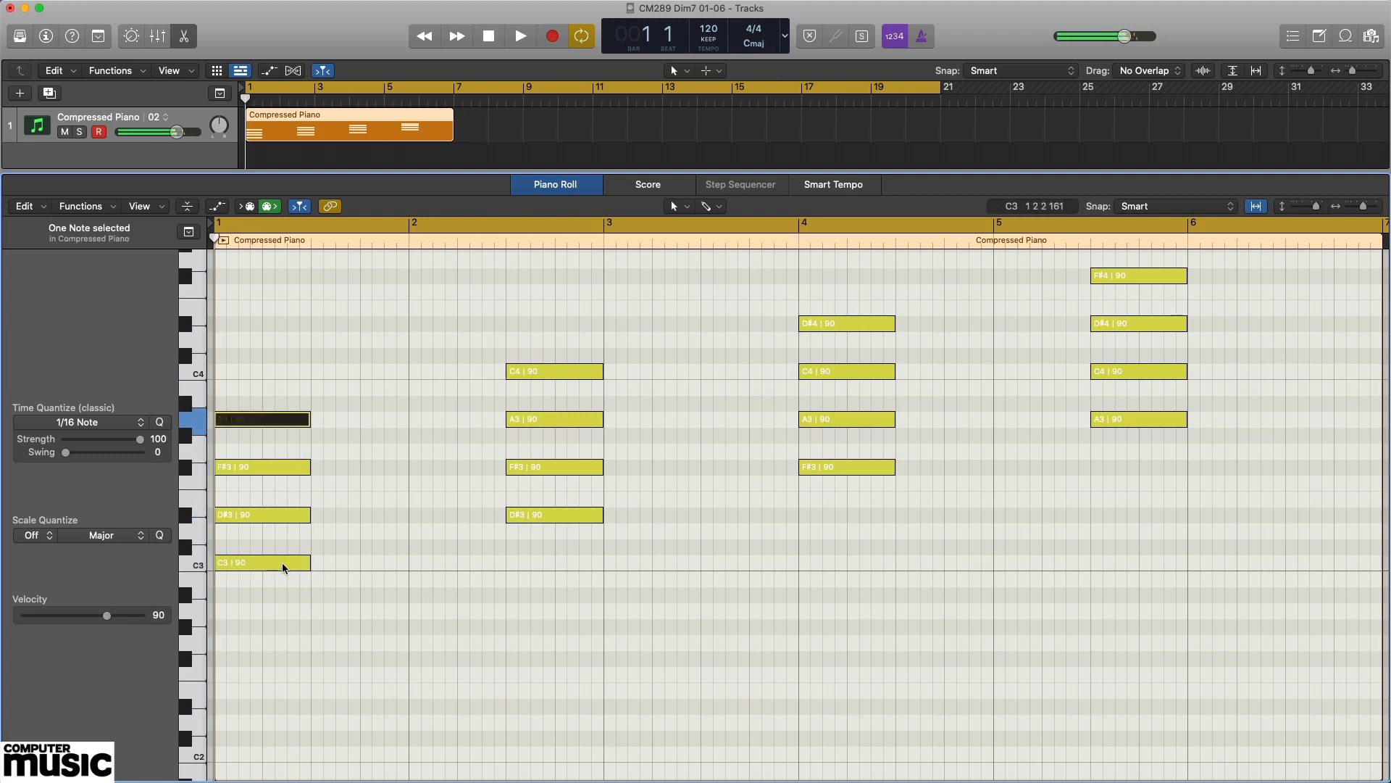
pyautogui.press('space')
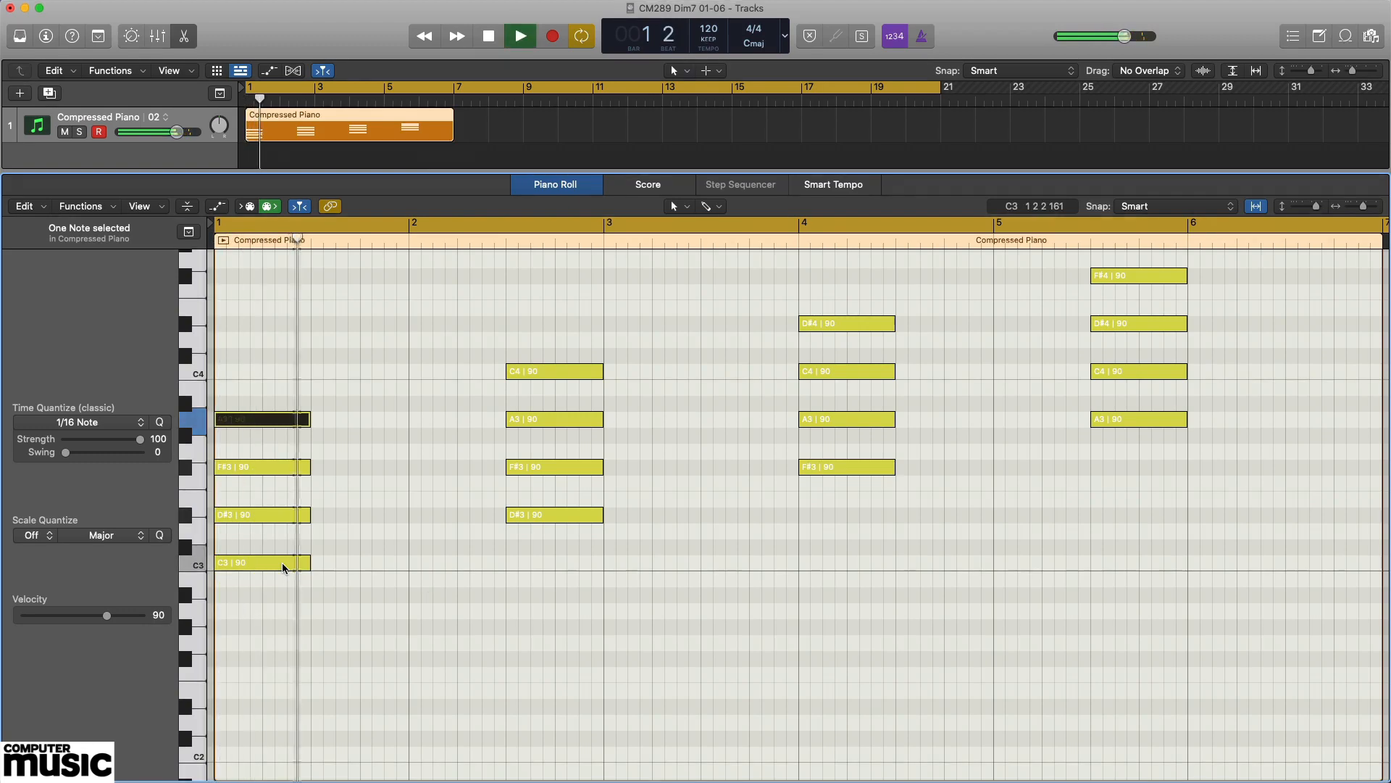
pyautogui.press('space')
# Turn off cycle mode and play the second chord, starting from bar 2.
pyautogui.press('c')
pyautogui.press('.')
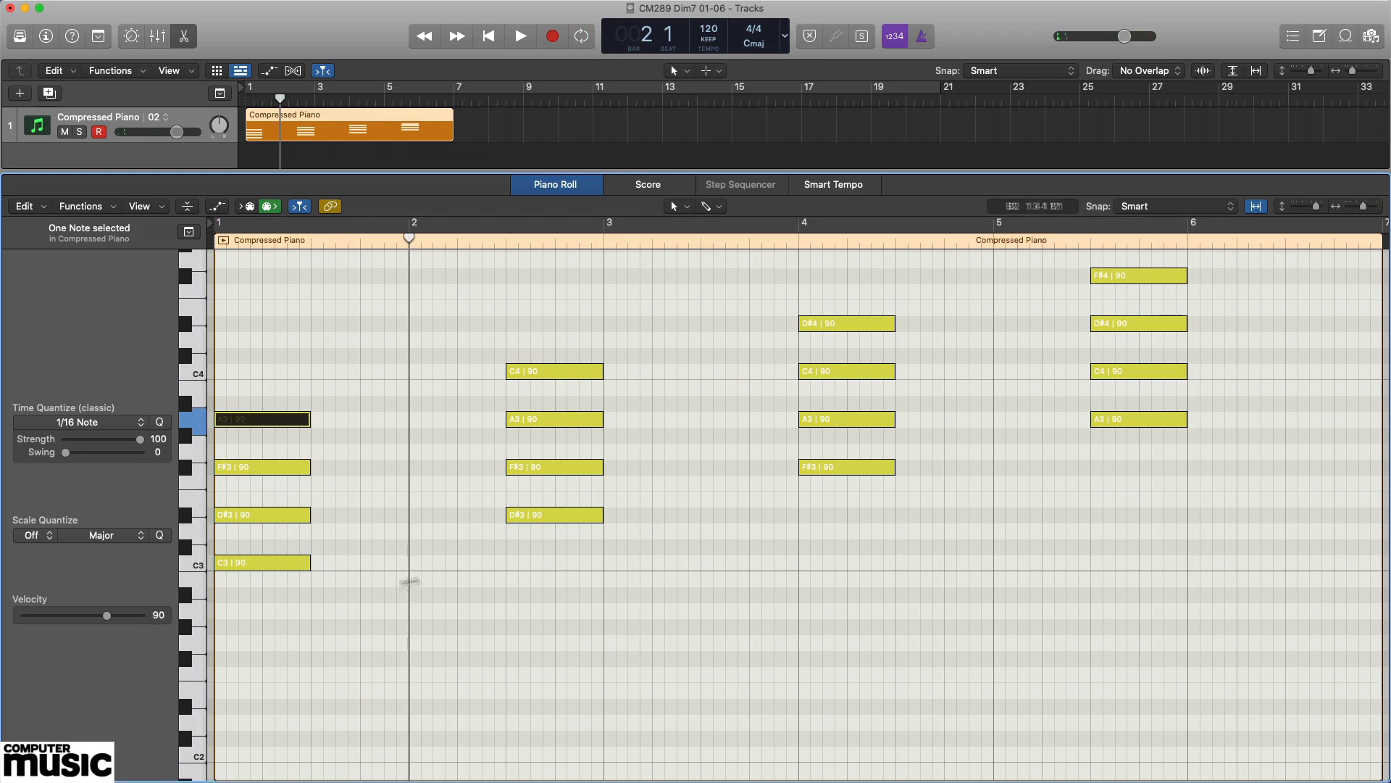
pyautogui.press('space')
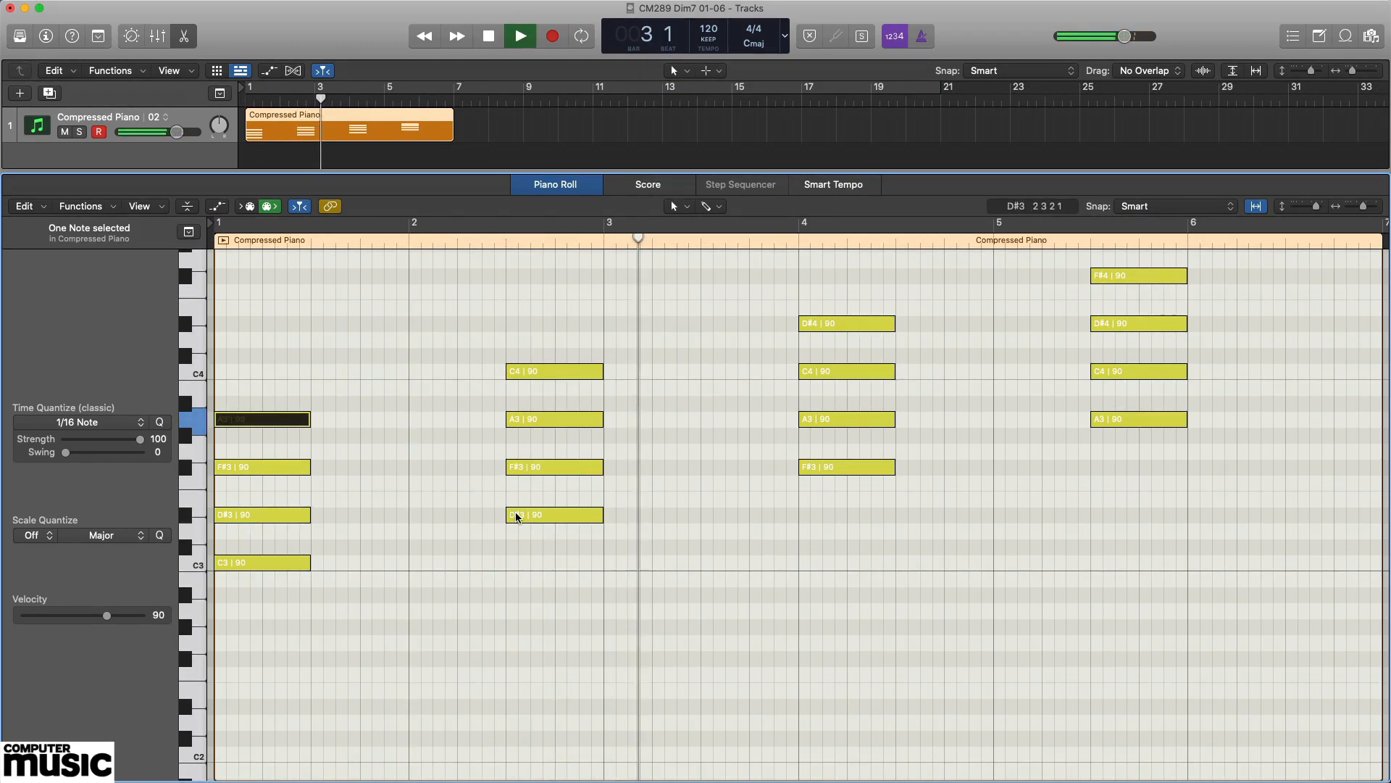
pyautogui.press('space')
# Step through the second chord's notes D#3, F#3, A3 and C4 to hear each one.
pyautogui.click(572, 517)
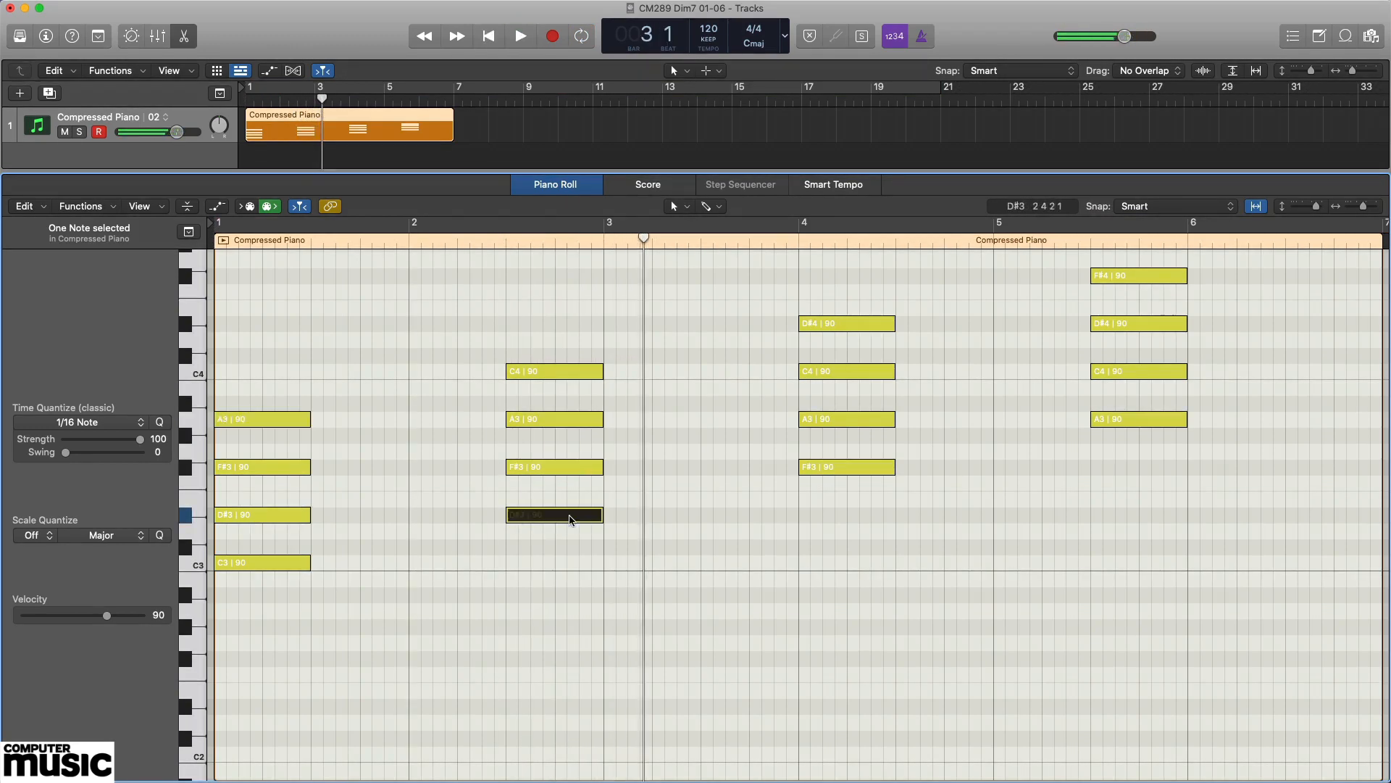
pyautogui.press('Up')
pyautogui.press('Up')
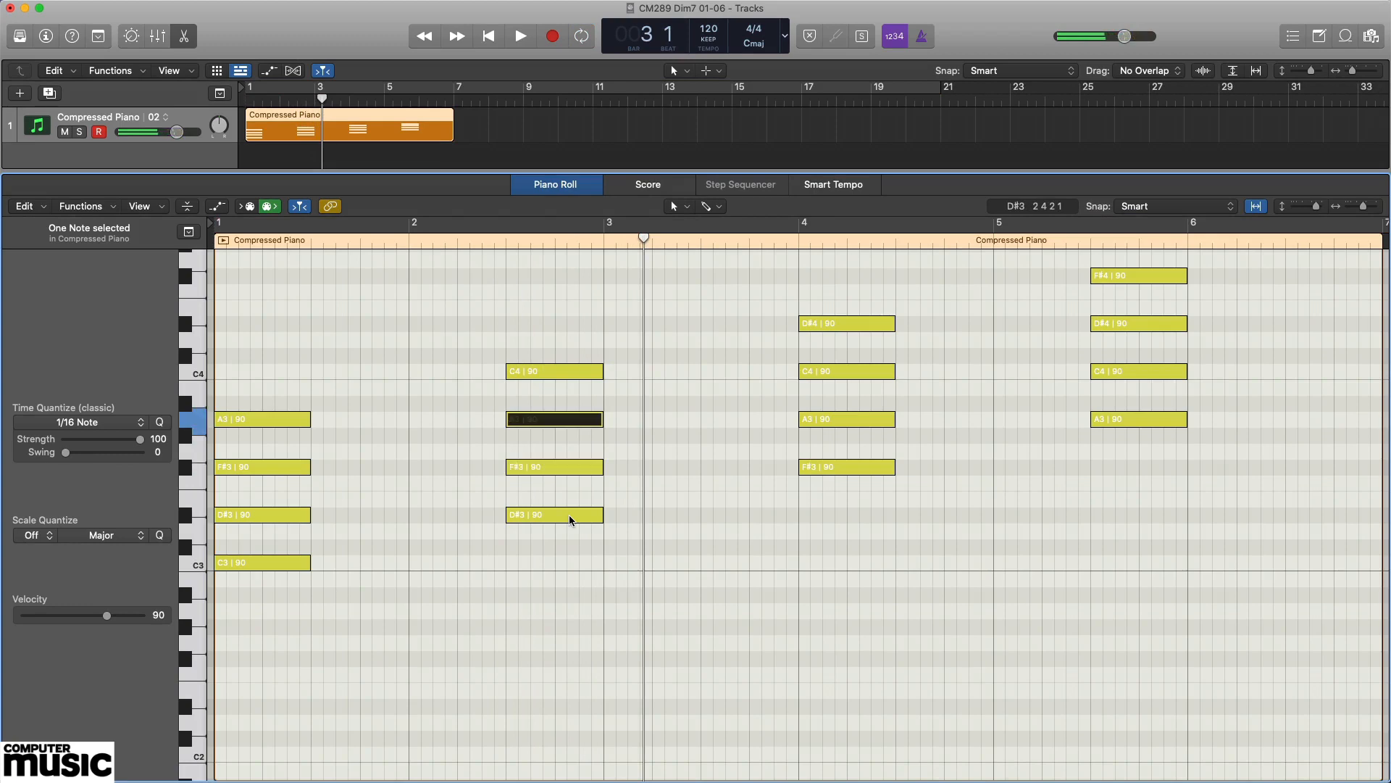
pyautogui.press('Up')
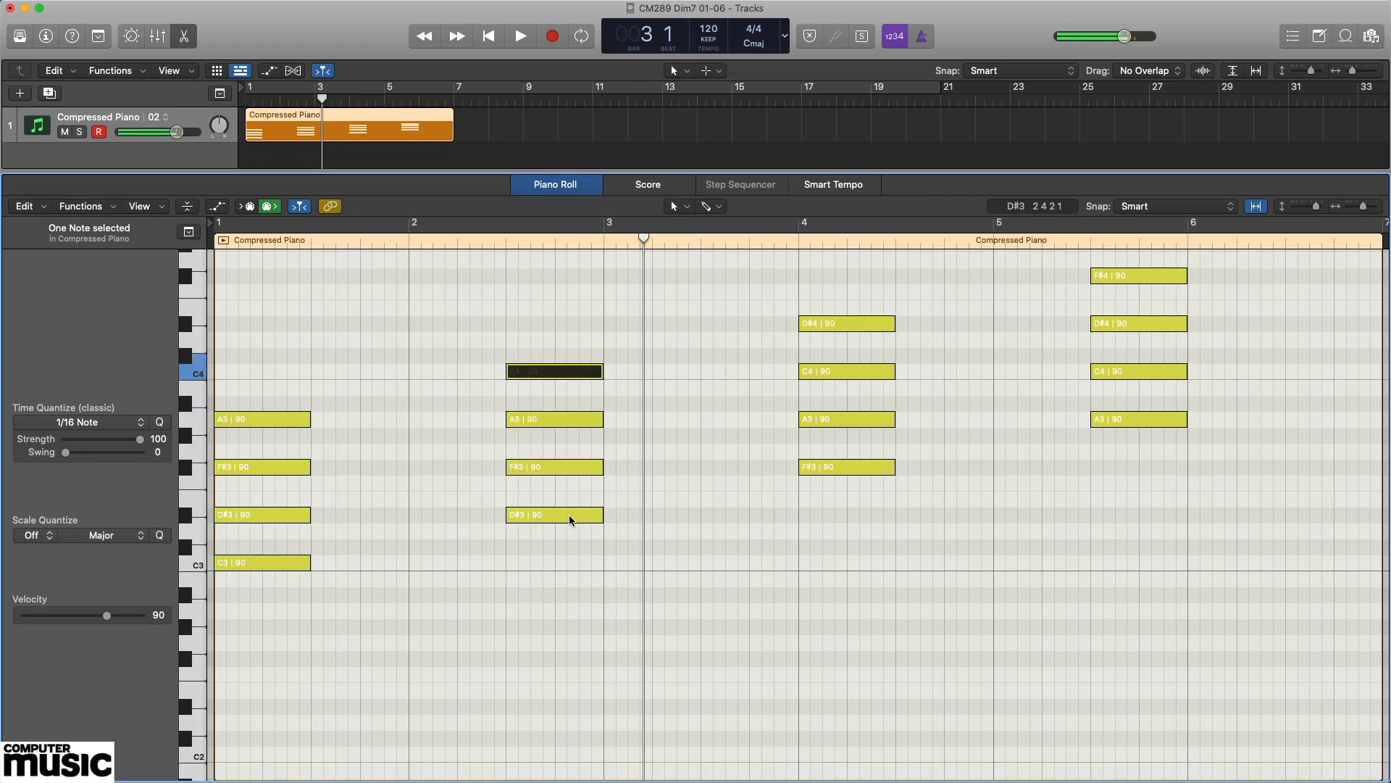
# Play the third chord from bar 4 and audition its notes F#3, A3, C4 and D#4 in turn.
pyautogui.press('.')
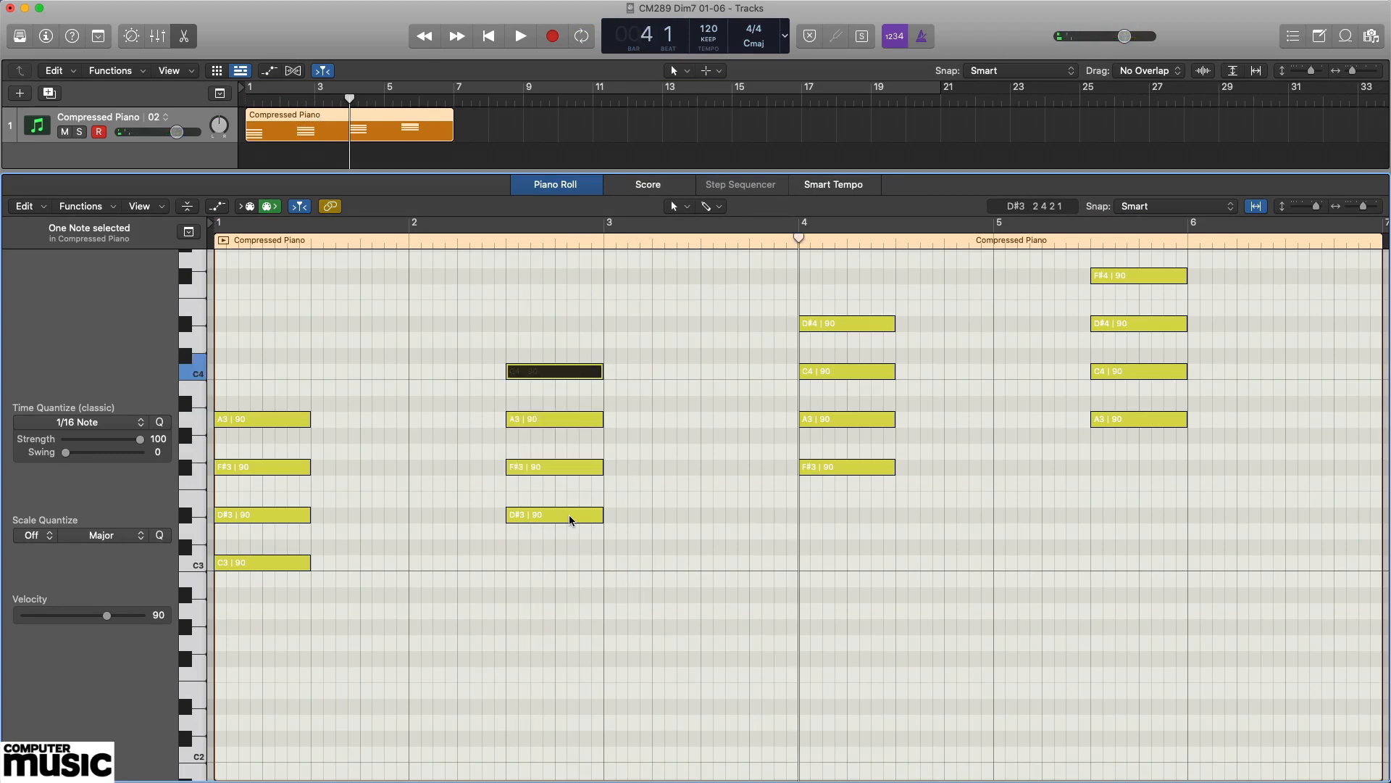
pyautogui.press('space')
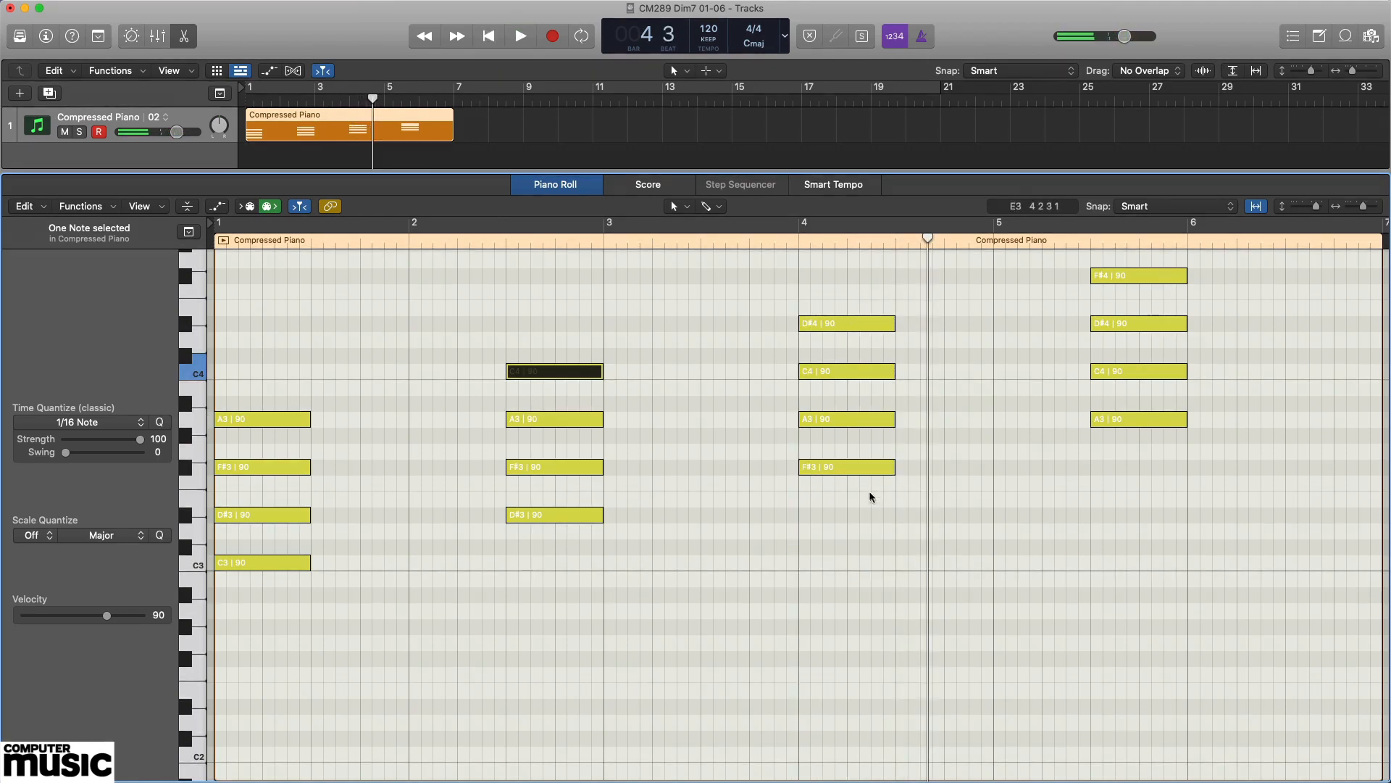
pyautogui.click(866, 469)
pyautogui.press('Up')
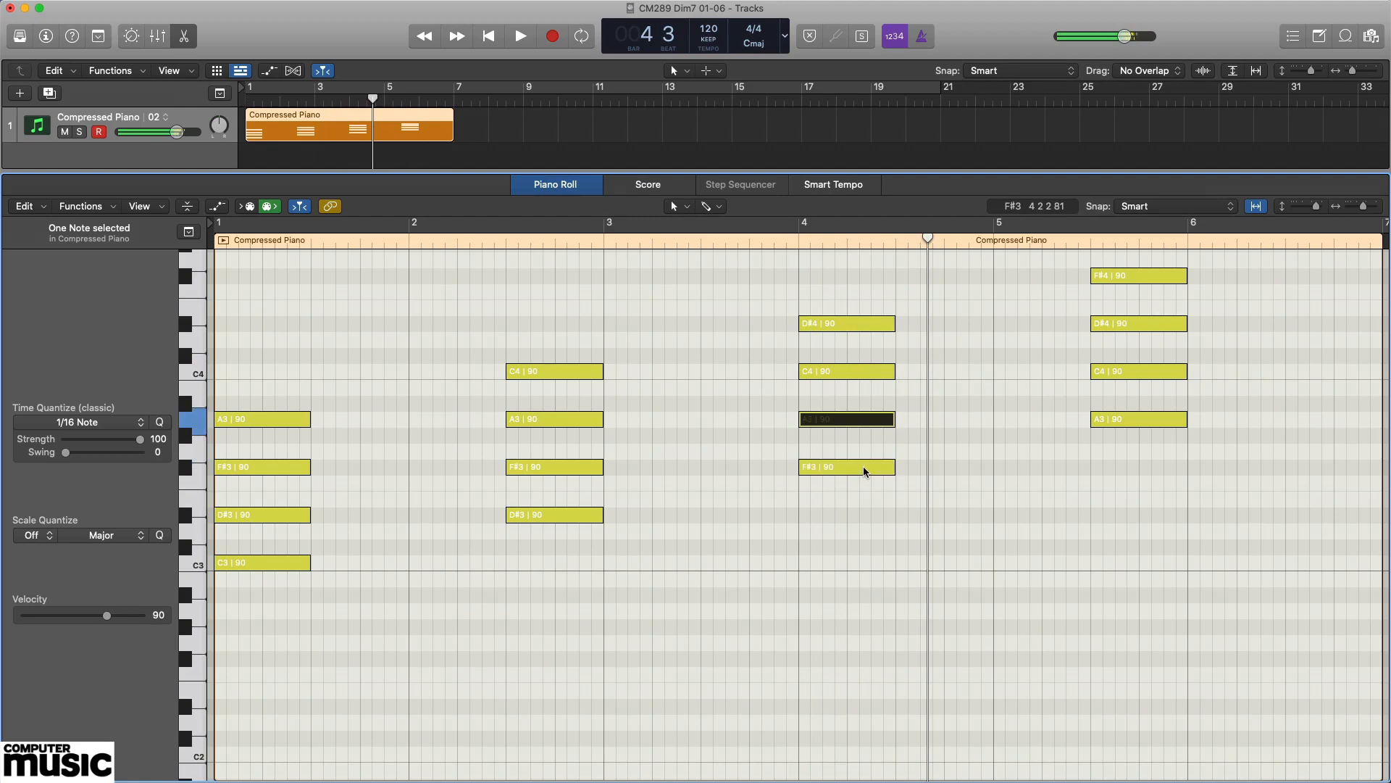
pyautogui.press('Up')
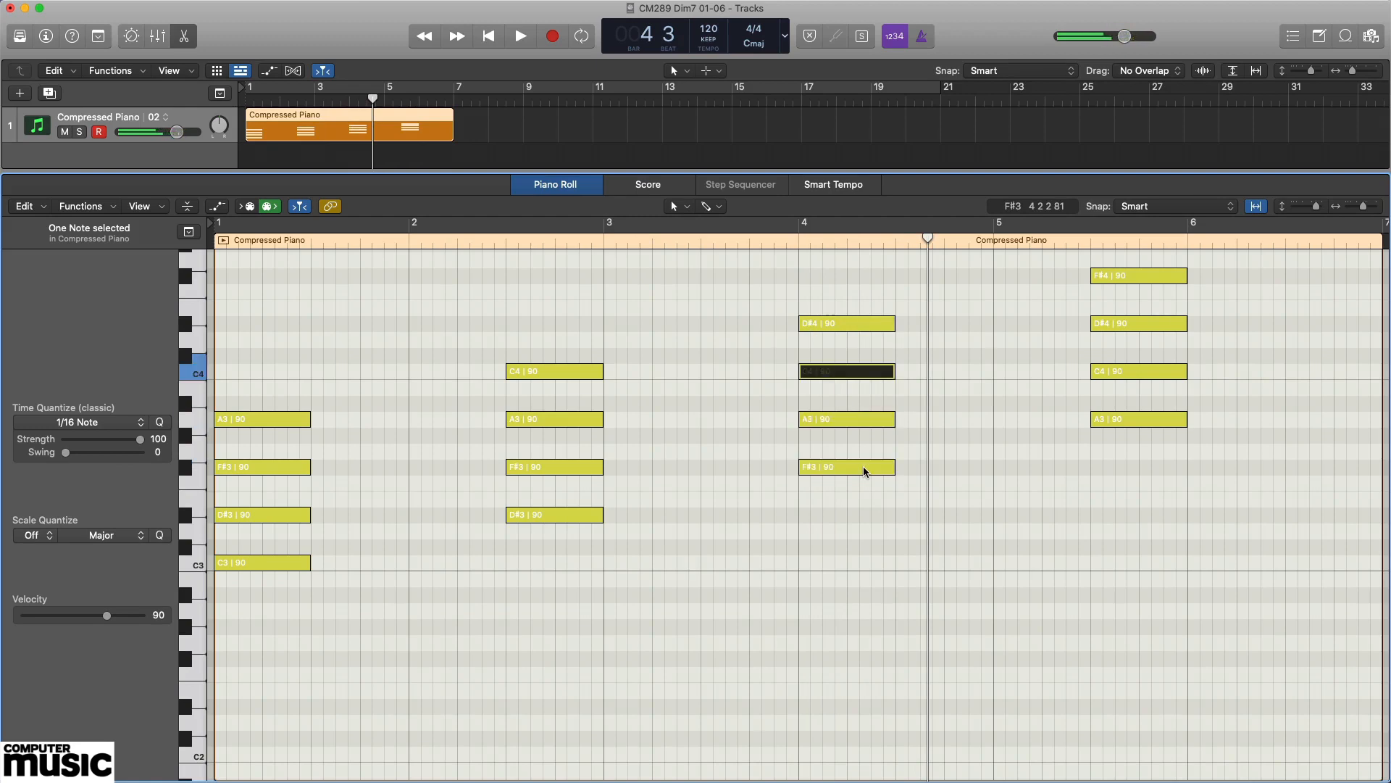
pyautogui.press('Up')
# Play the fourth chord in bar 5 and audition its notes A3, C4, D#4 and F#4 in turn.
pyautogui.press('space')
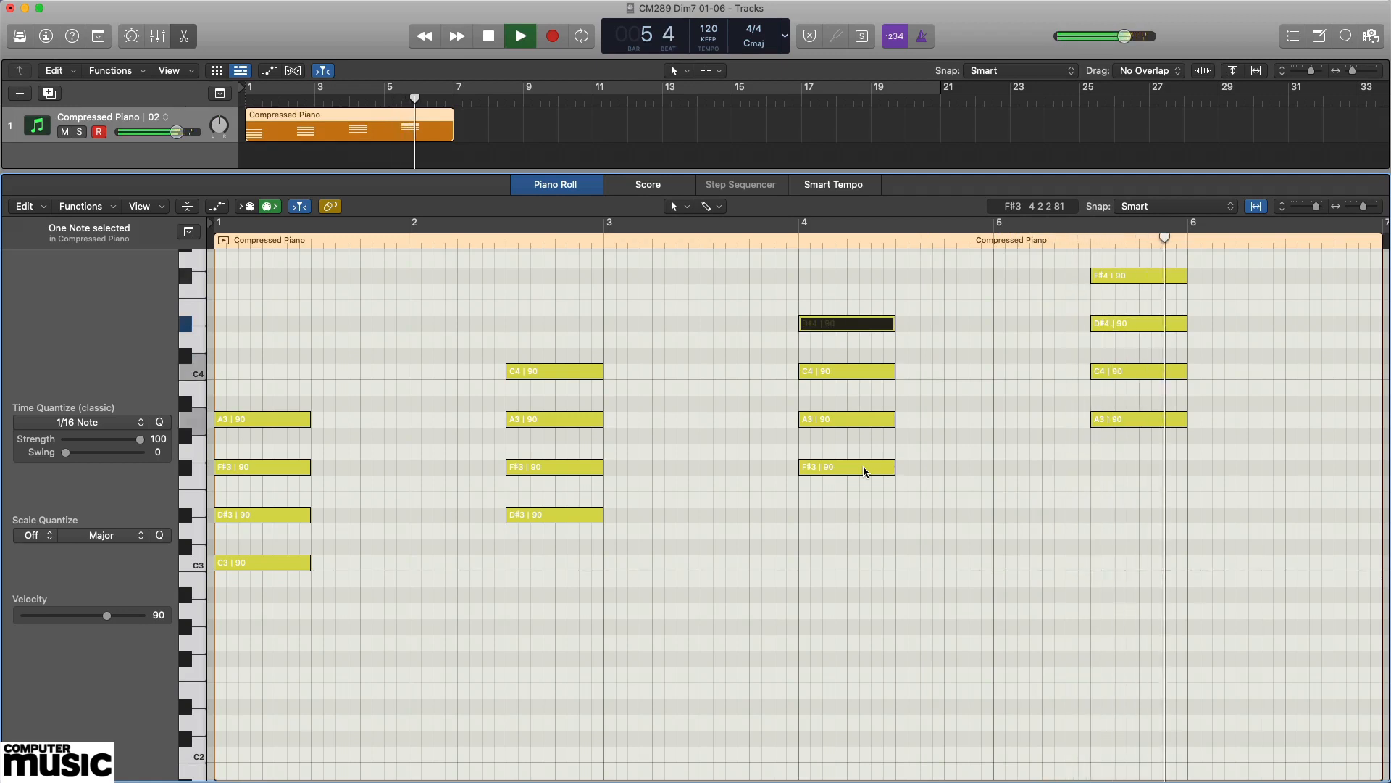
pyautogui.press('space')
pyautogui.click(1137, 426)
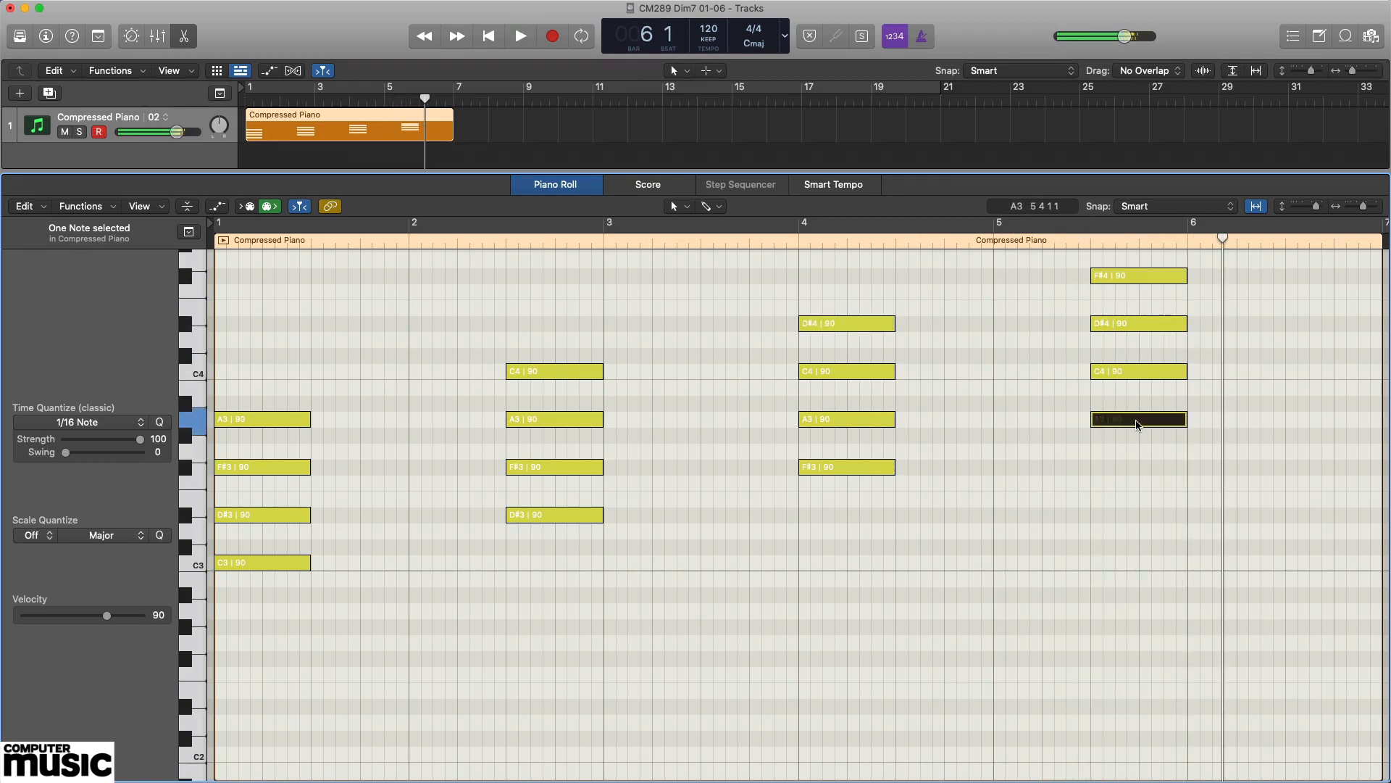
pyautogui.press('Up')
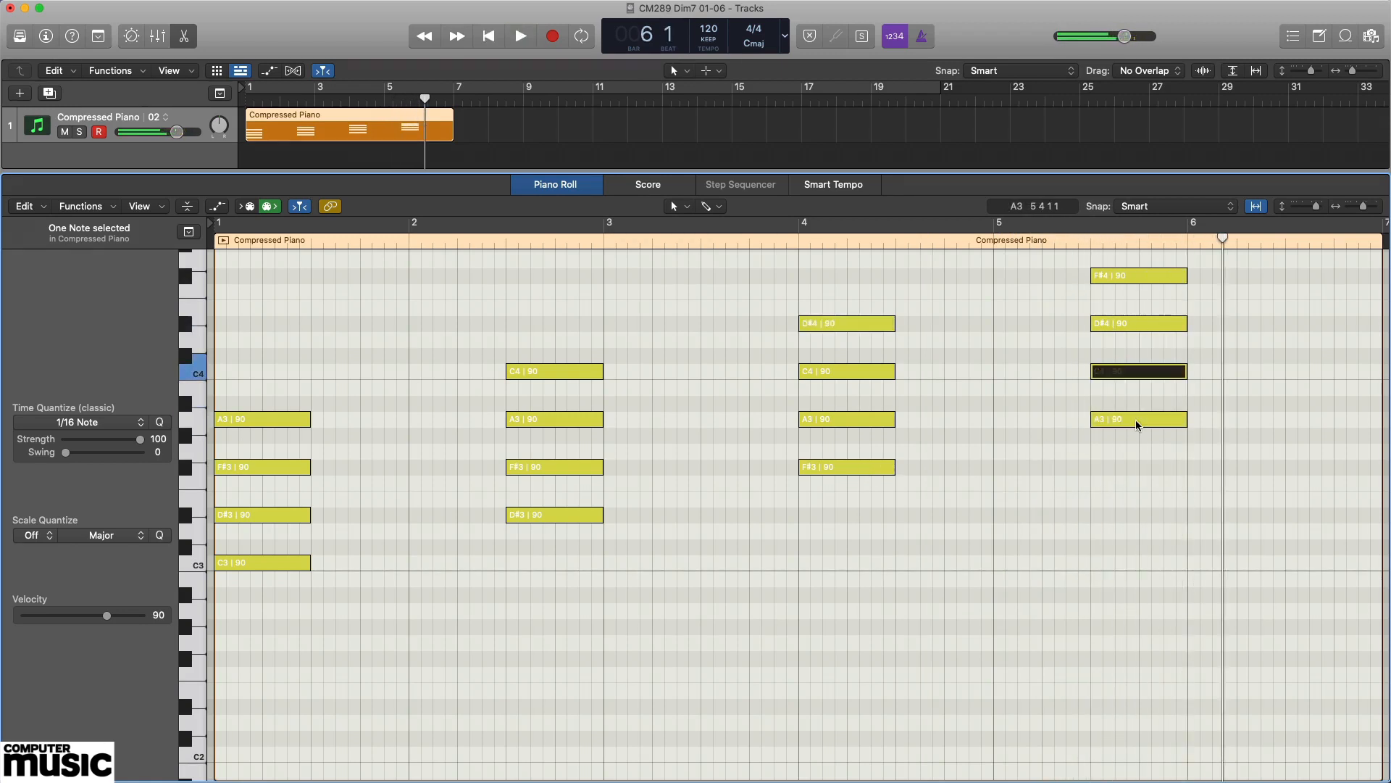
pyautogui.press('Up')
pyautogui.press('Up')
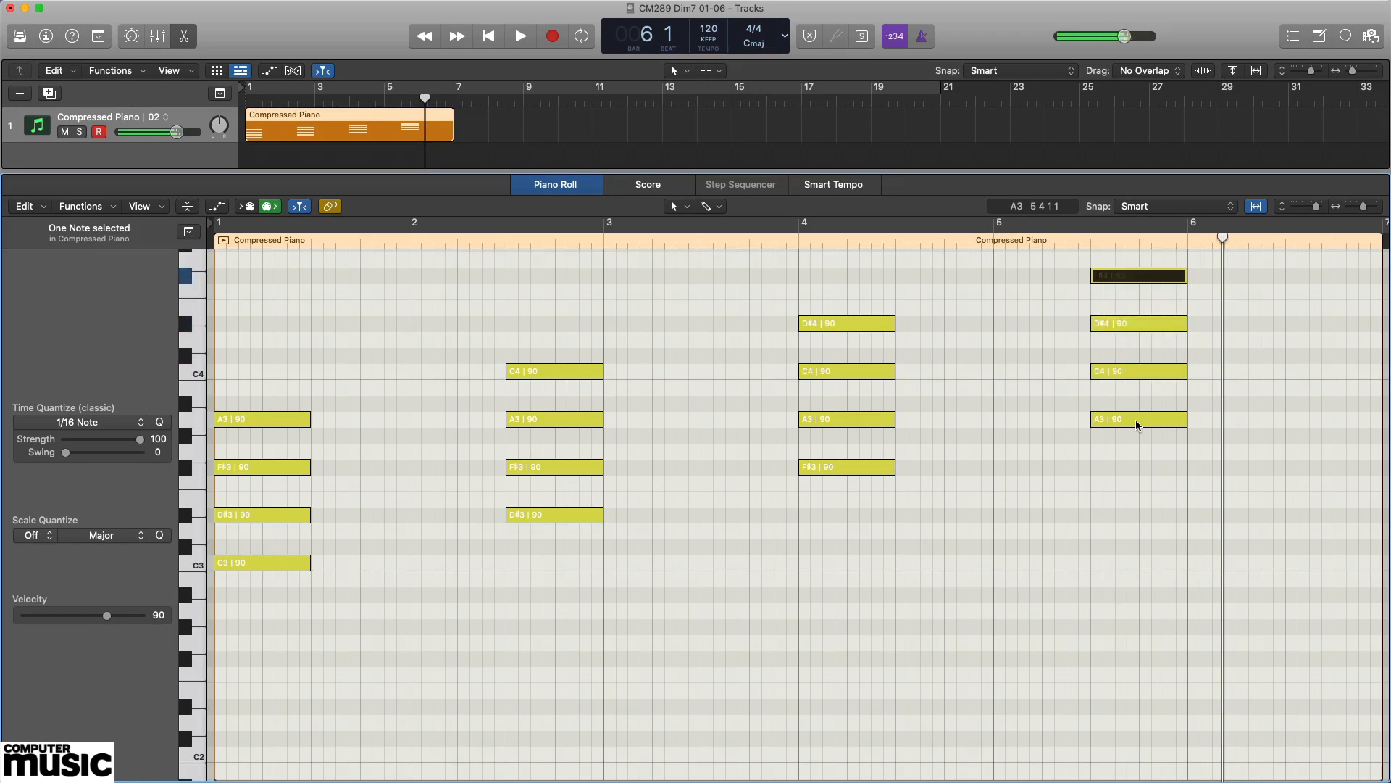
# Clear the note selection, return to the start of the region and play all four chords in sequence.
pyautogui.click(1287, 420)
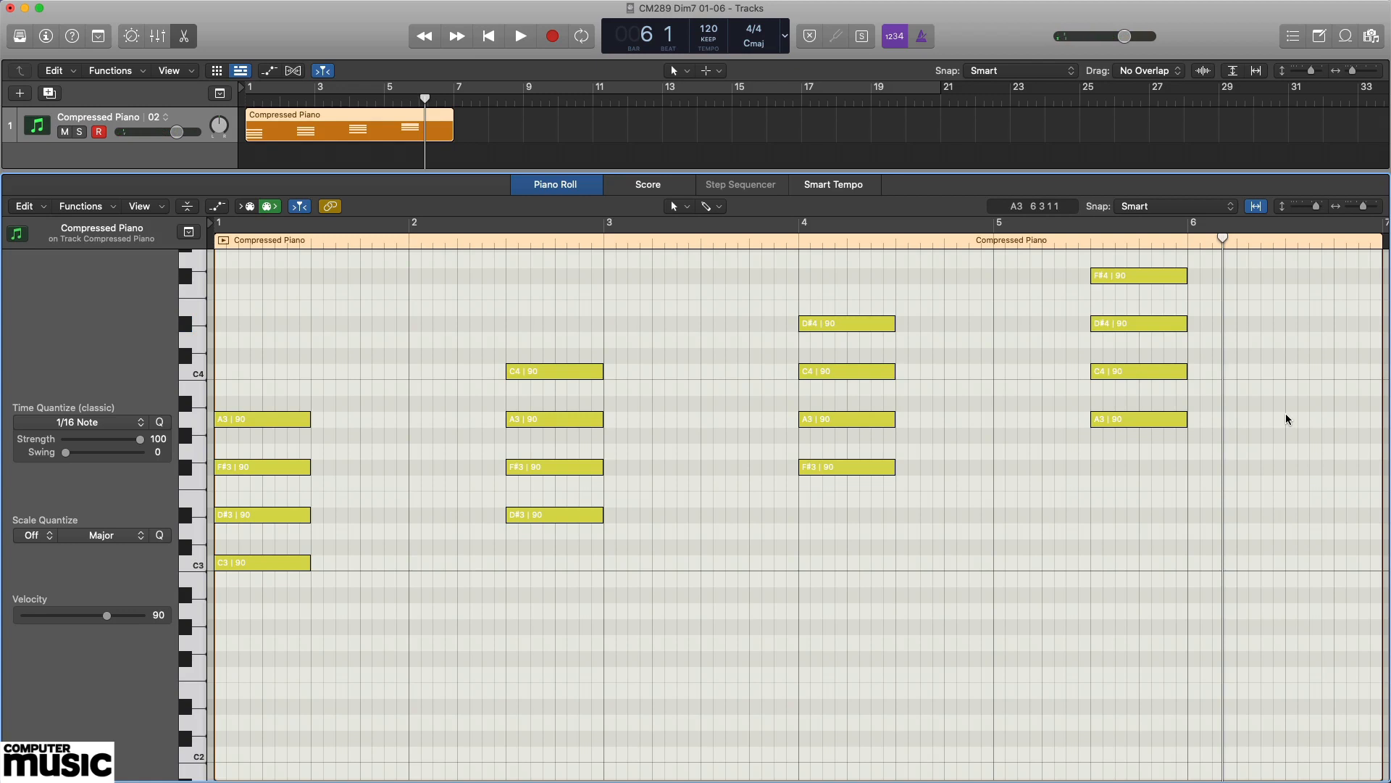
pyautogui.press('Return')
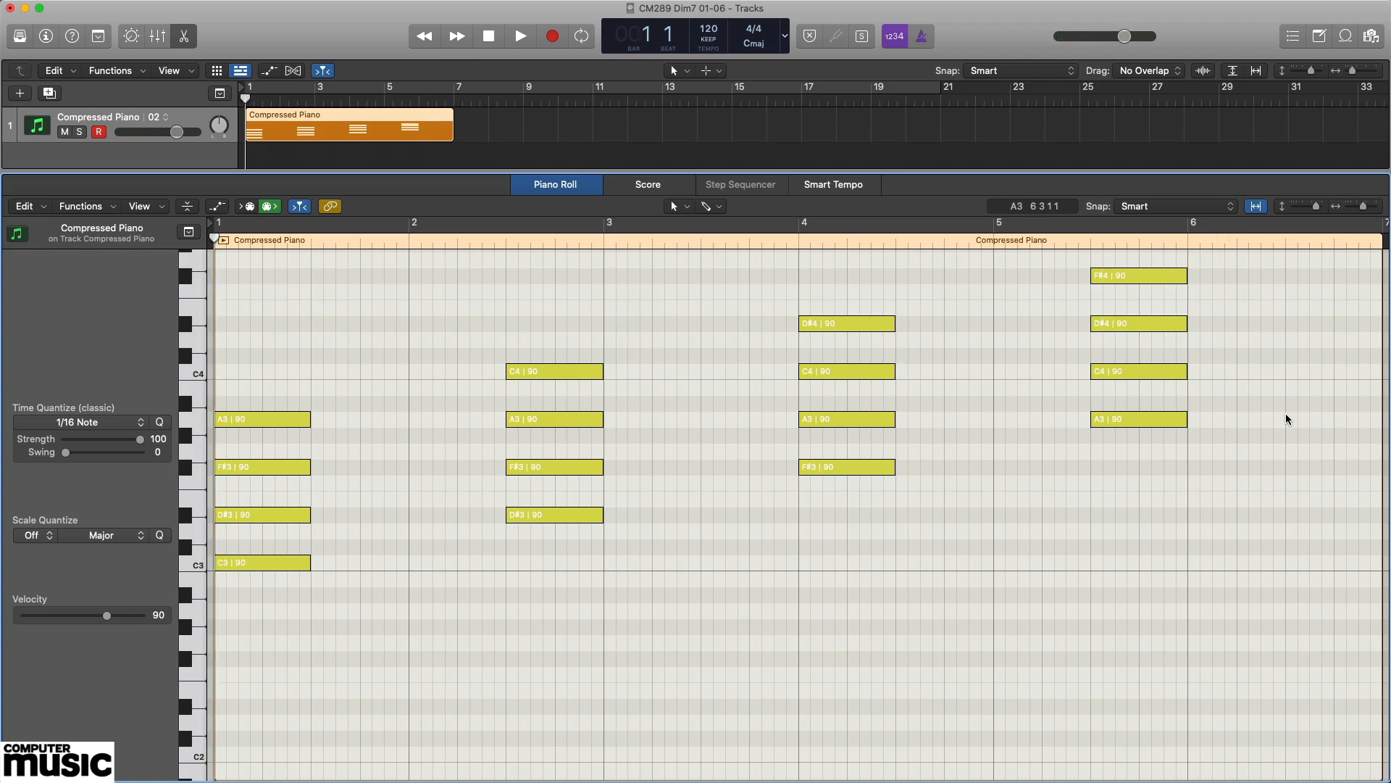
pyautogui.press('space')
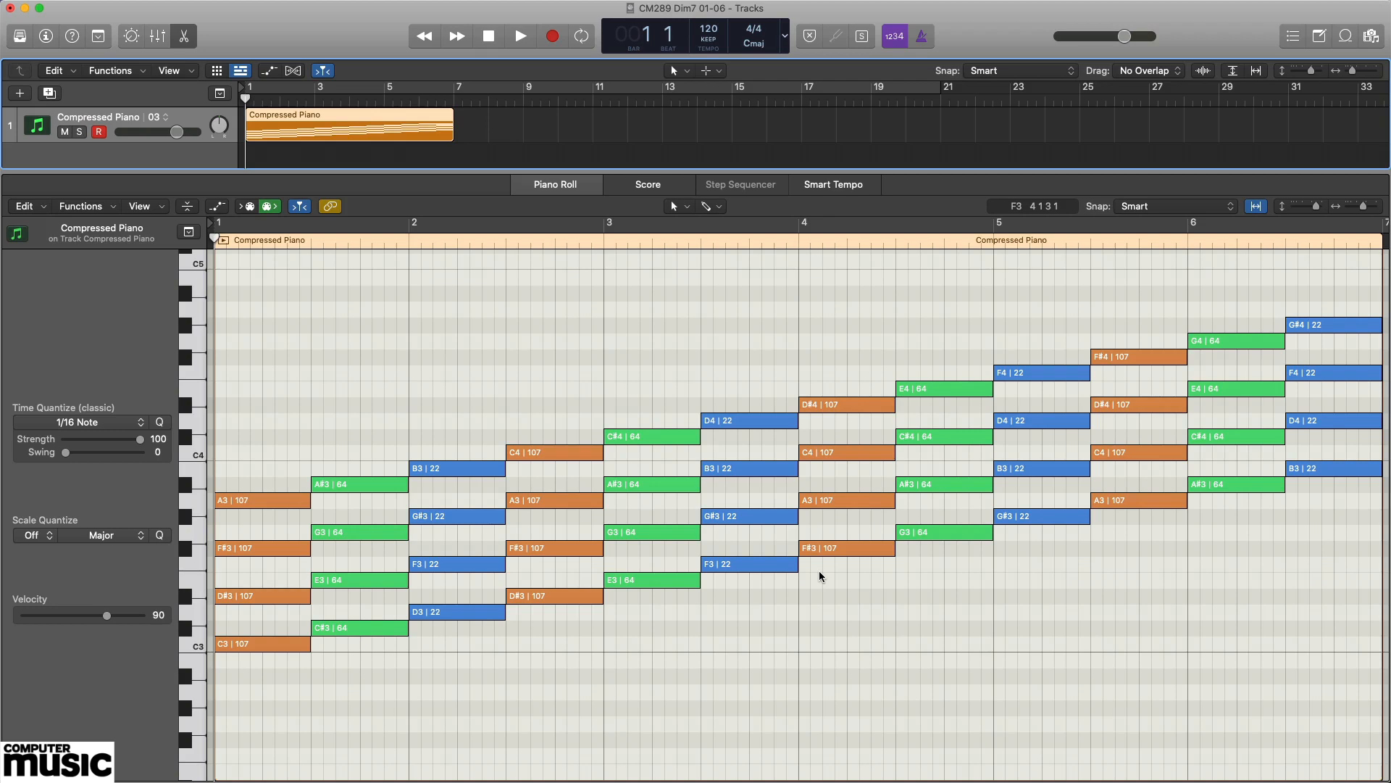
# Select all the orange velocity-107 notes in the four C dim 7 chords, starting with the C3 chord in bar 1.
pyautogui.click(278, 675)
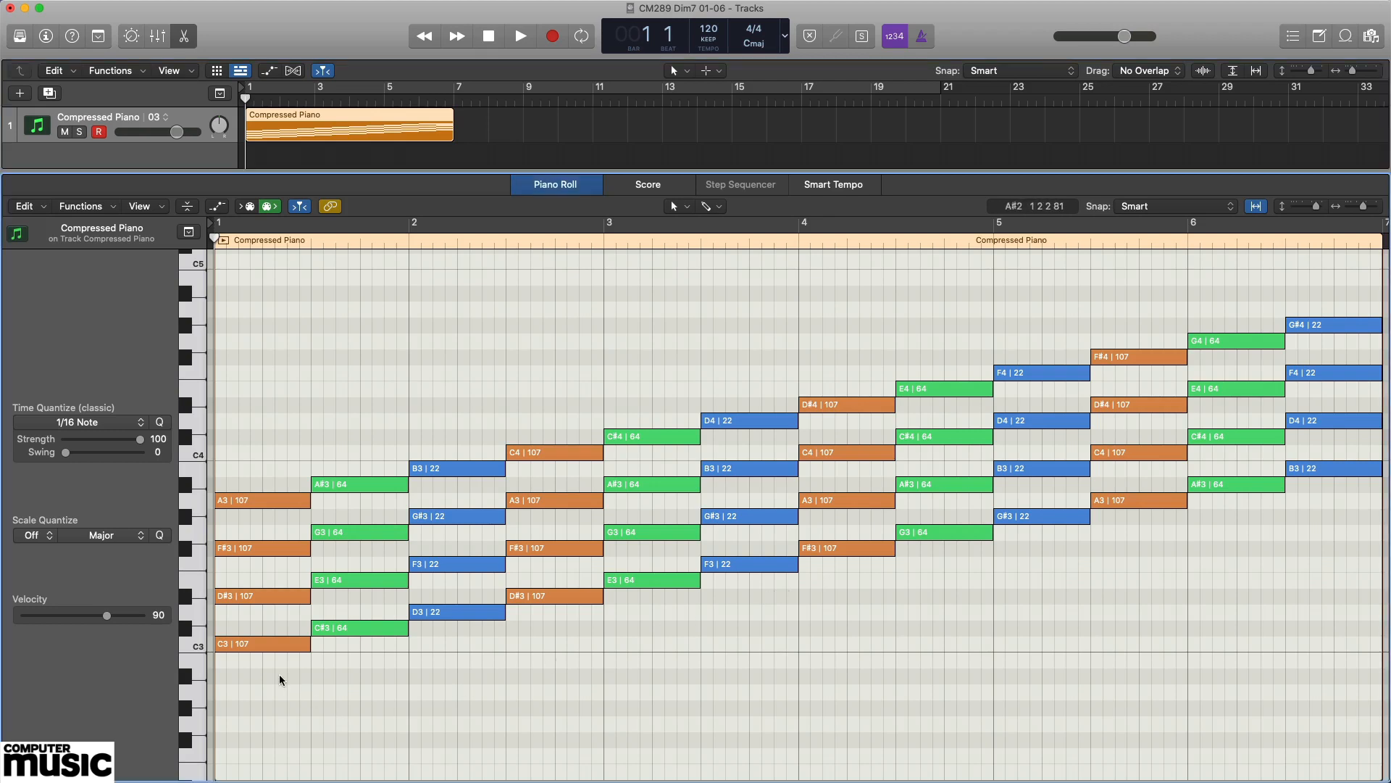
pyautogui.click(285, 644)
pyautogui.keyDown('shift'); pyautogui.click(289, 594); pyautogui.keyUp('shift')
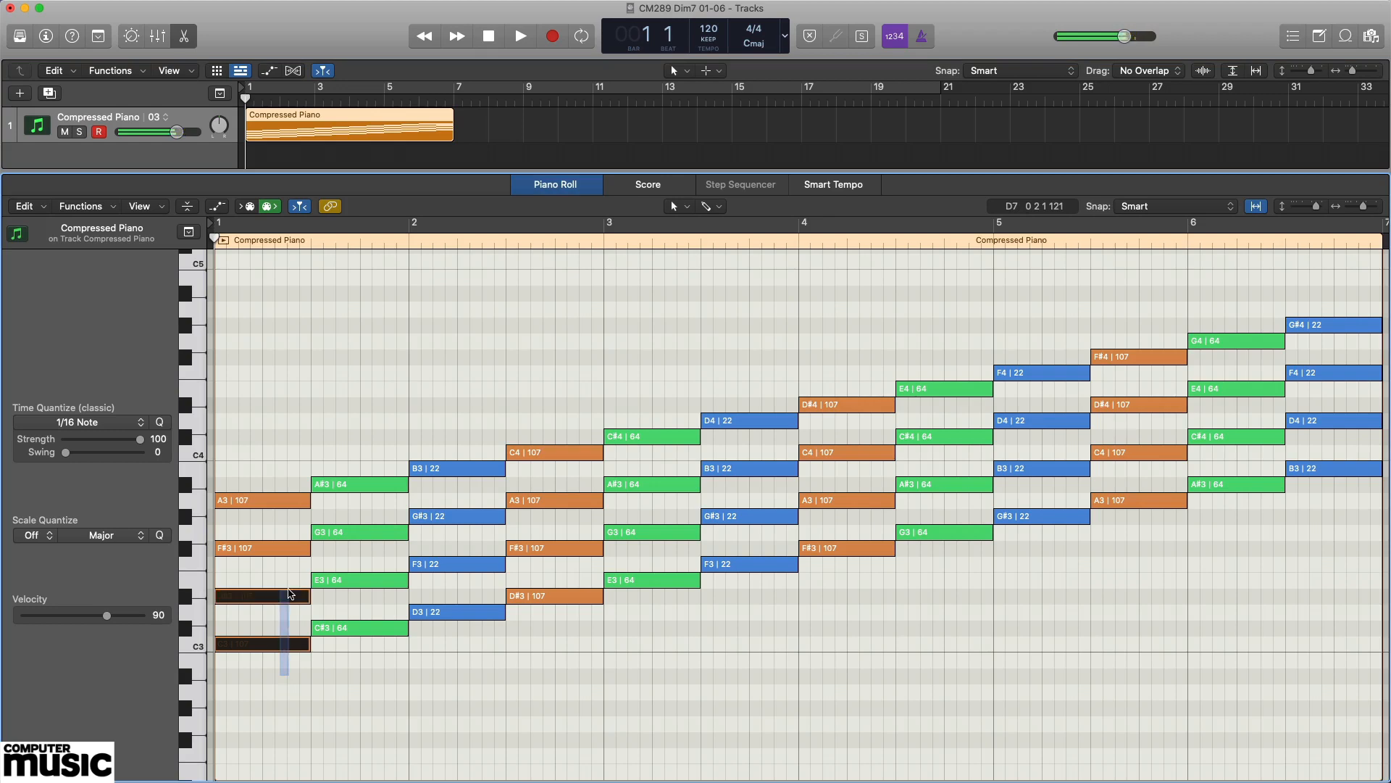
pyautogui.moveTo(288, 595); pyautogui.dragTo(302, 481)
pyautogui.moveTo(562, 642); pyautogui.dragTo(576, 446)
pyautogui.moveTo(861, 584); pyautogui.dragTo(873, 384)
pyautogui.moveTo(1151, 556); pyautogui.dragTo(1147, 341)
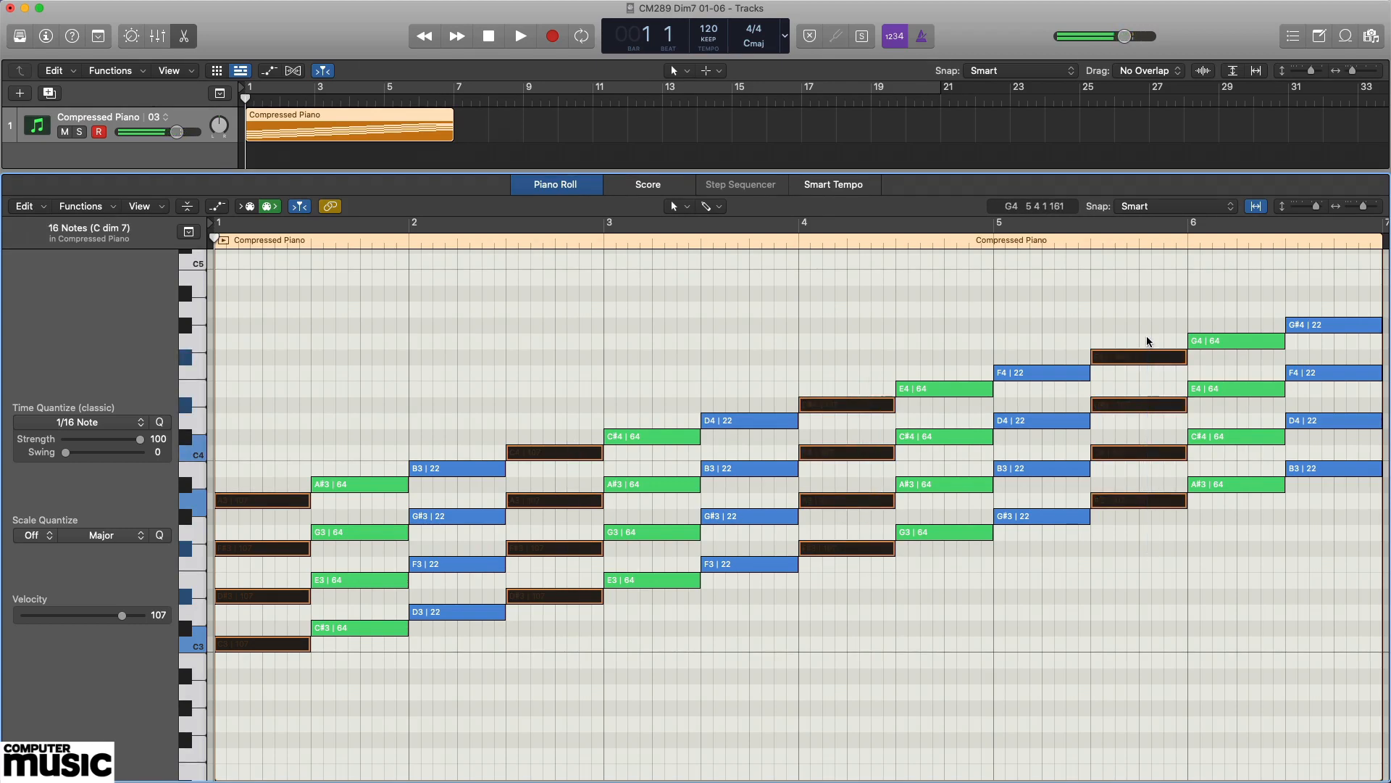
# Select all the green velocity-64 notes in the four C# dim 7 chords instead.
pyautogui.click(376, 672)
pyautogui.moveTo(371, 644); pyautogui.dragTo(387, 426)
pyautogui.moveTo(662, 627); pyautogui.dragTo(663, 437)
pyautogui.moveTo(946, 566); pyautogui.dragTo(938, 352)
pyautogui.moveTo(1237, 536); pyautogui.dragTo(1229, 316)
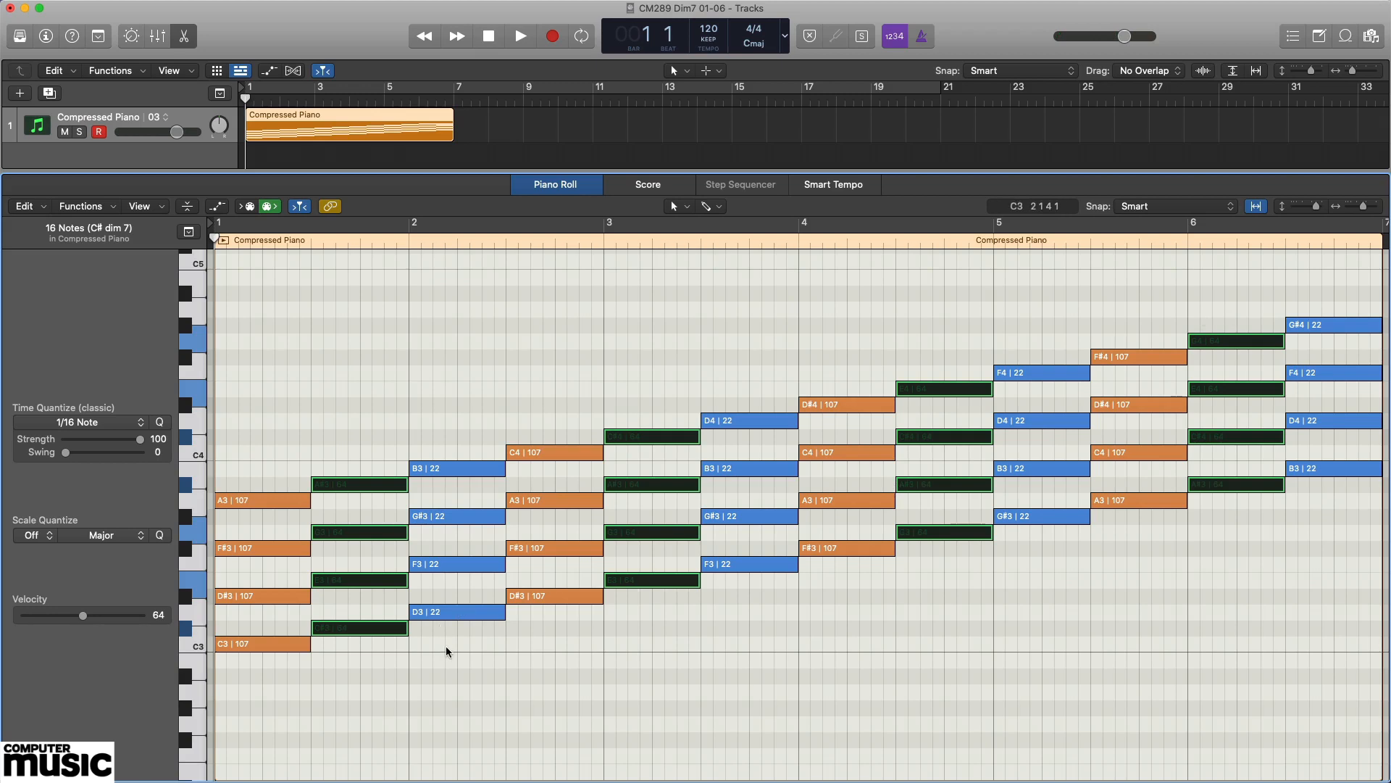
# Select all the blue velocity-22 notes in the four D dim 7 chords.
pyautogui.moveTo(448, 647); pyautogui.dragTo(479, 418)
pyautogui.moveTo(720, 627); pyautogui.dragTo(760, 374)
pyautogui.moveTo(1014, 293); pyautogui.dragTo(1013, 293)
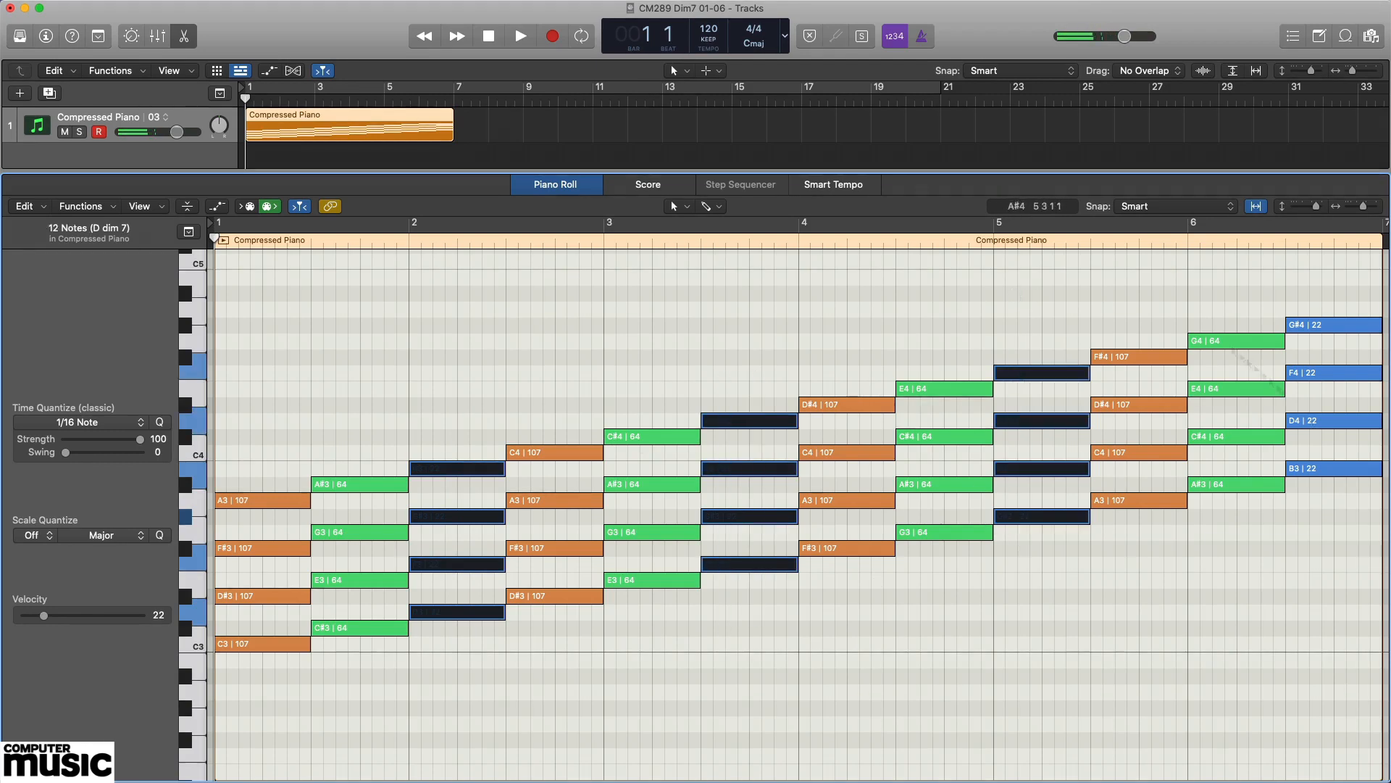
pyautogui.moveTo(1335, 512); pyautogui.dragTo(1338, 295)
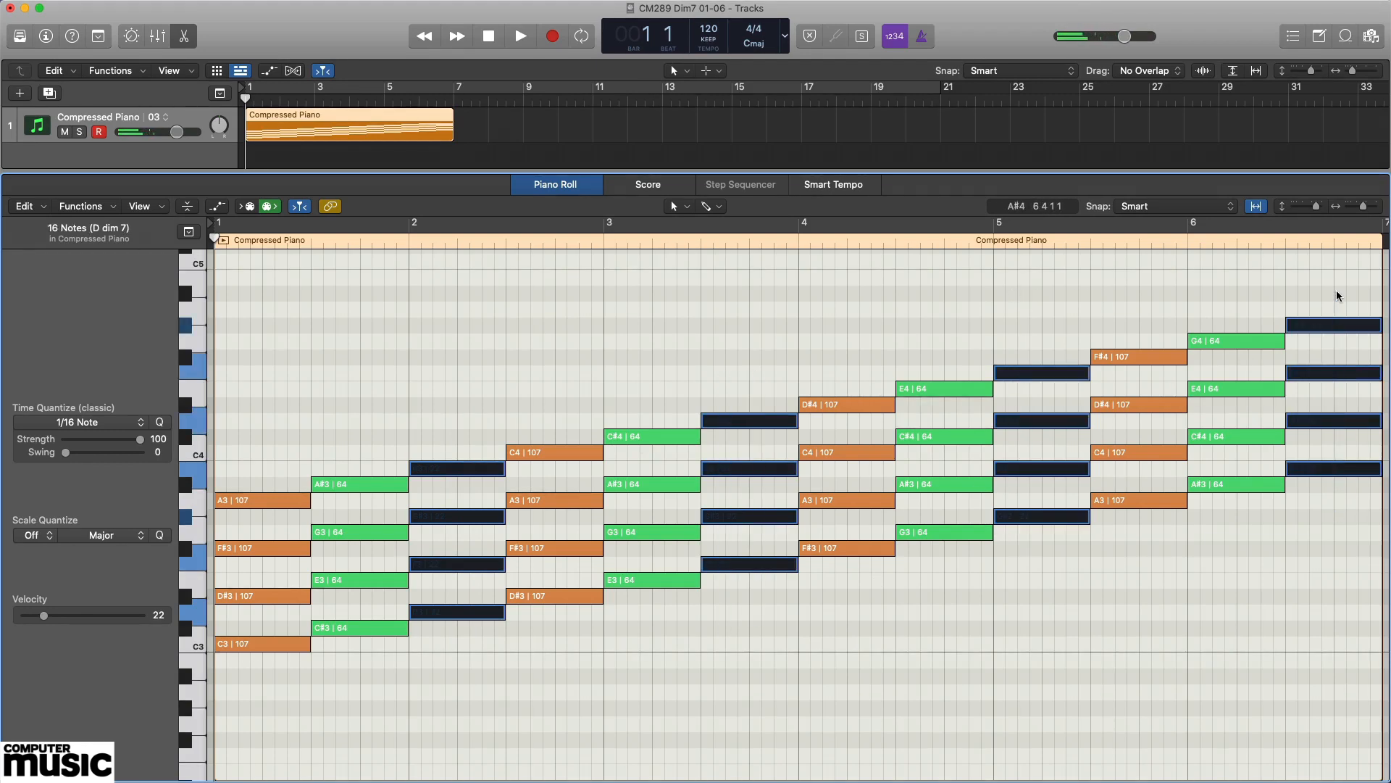
# Select every note in the region, clear the selection and play the full run of diminished chords.
pyautogui.press('super+a')
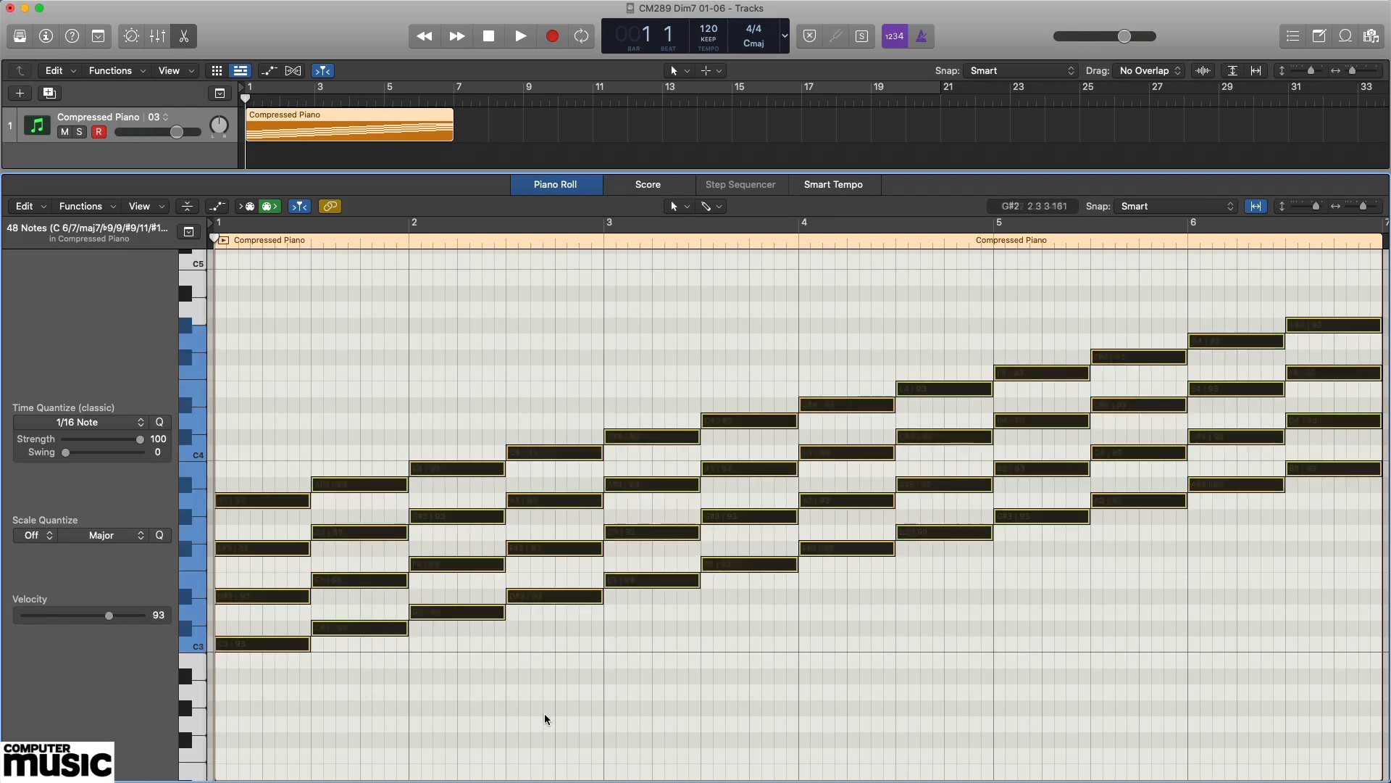
pyautogui.click(545, 714)
pyautogui.press('space')
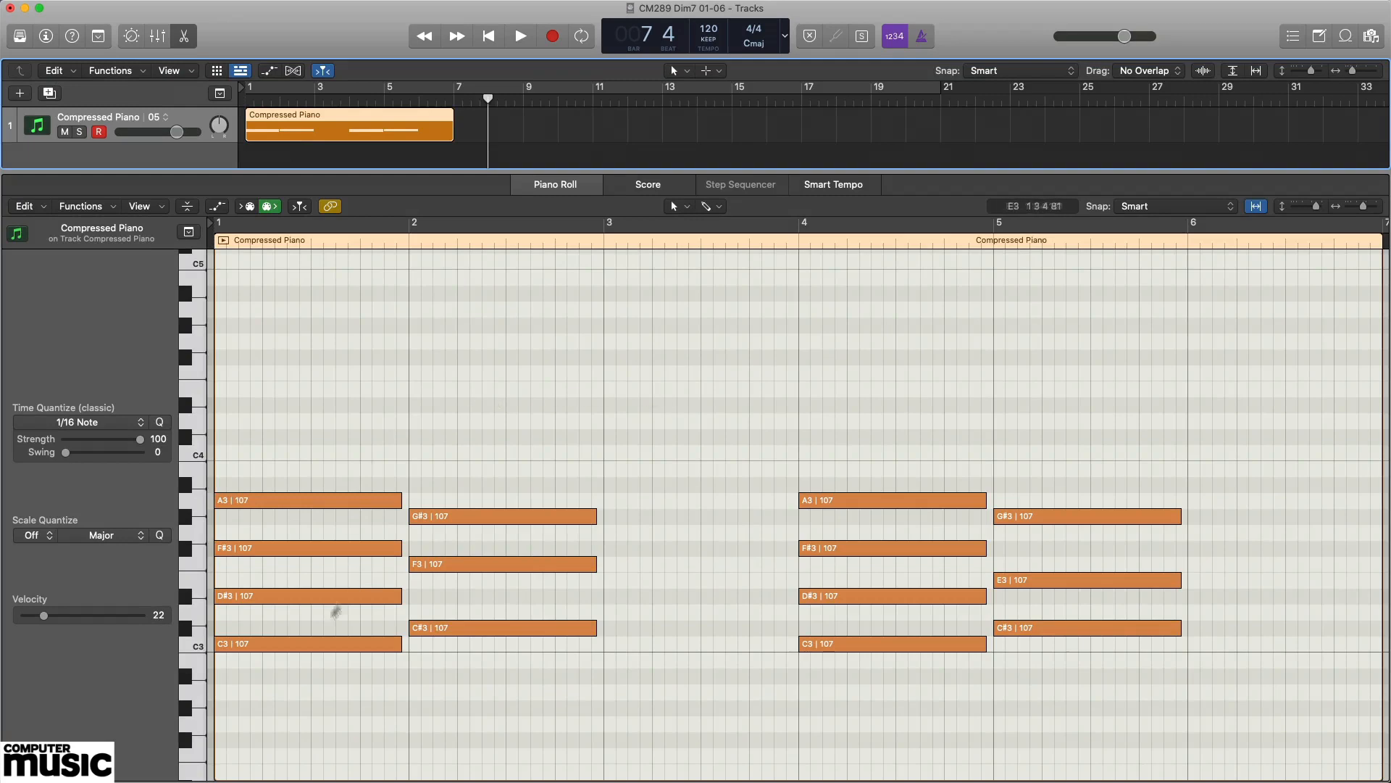
# Audition C3, D#3, F#3 and A3 of the bar 1 chord, followed by C3 and the C#3 in bar 2.
pyautogui.click(297, 644)
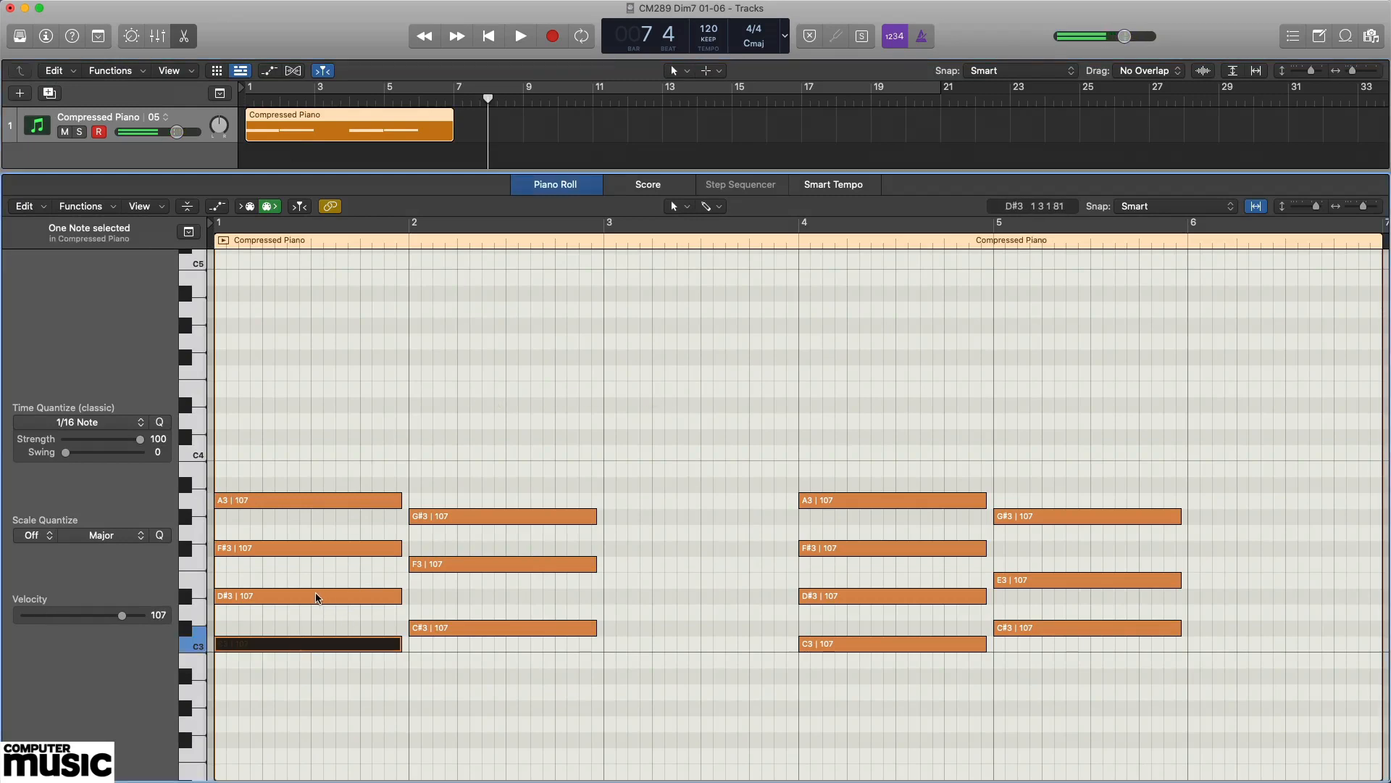
pyautogui.click(317, 597)
pyautogui.click(307, 548)
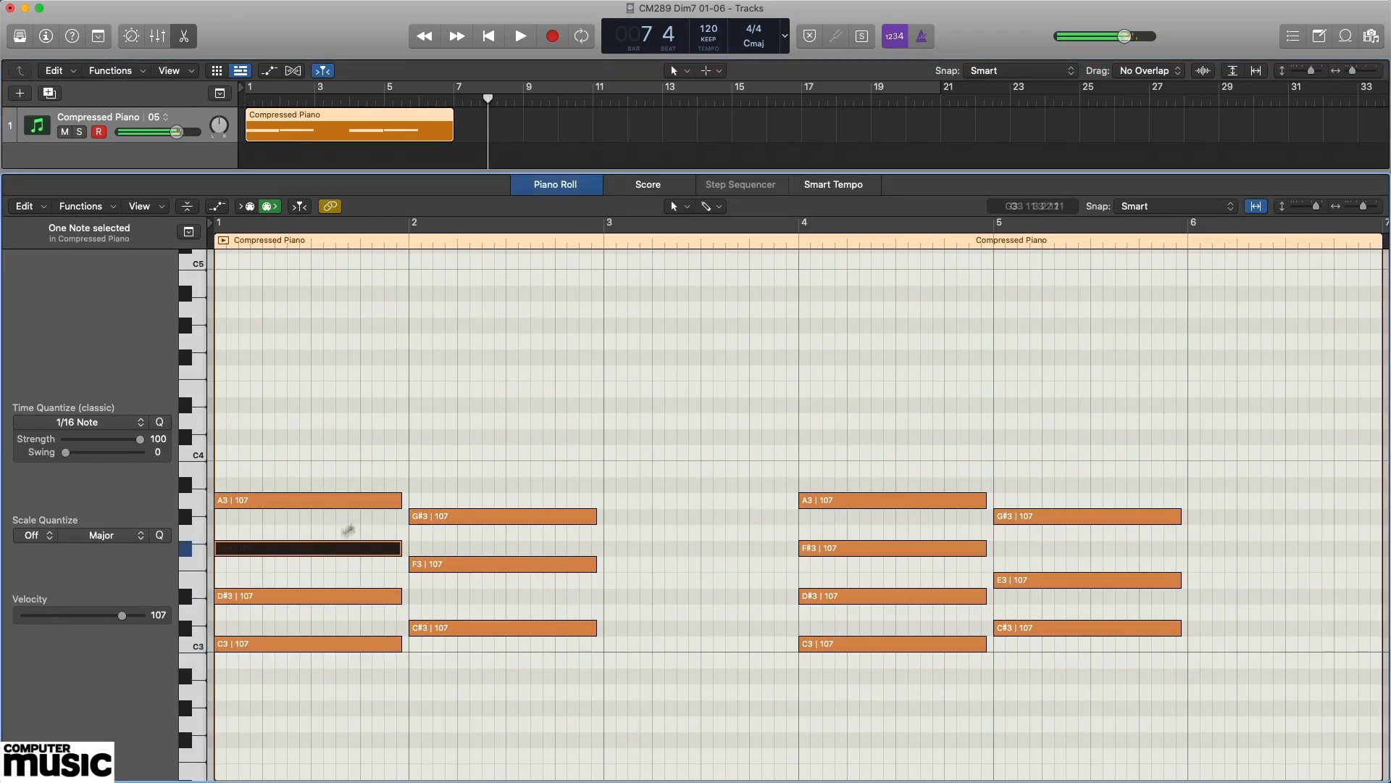
pyautogui.click(325, 500)
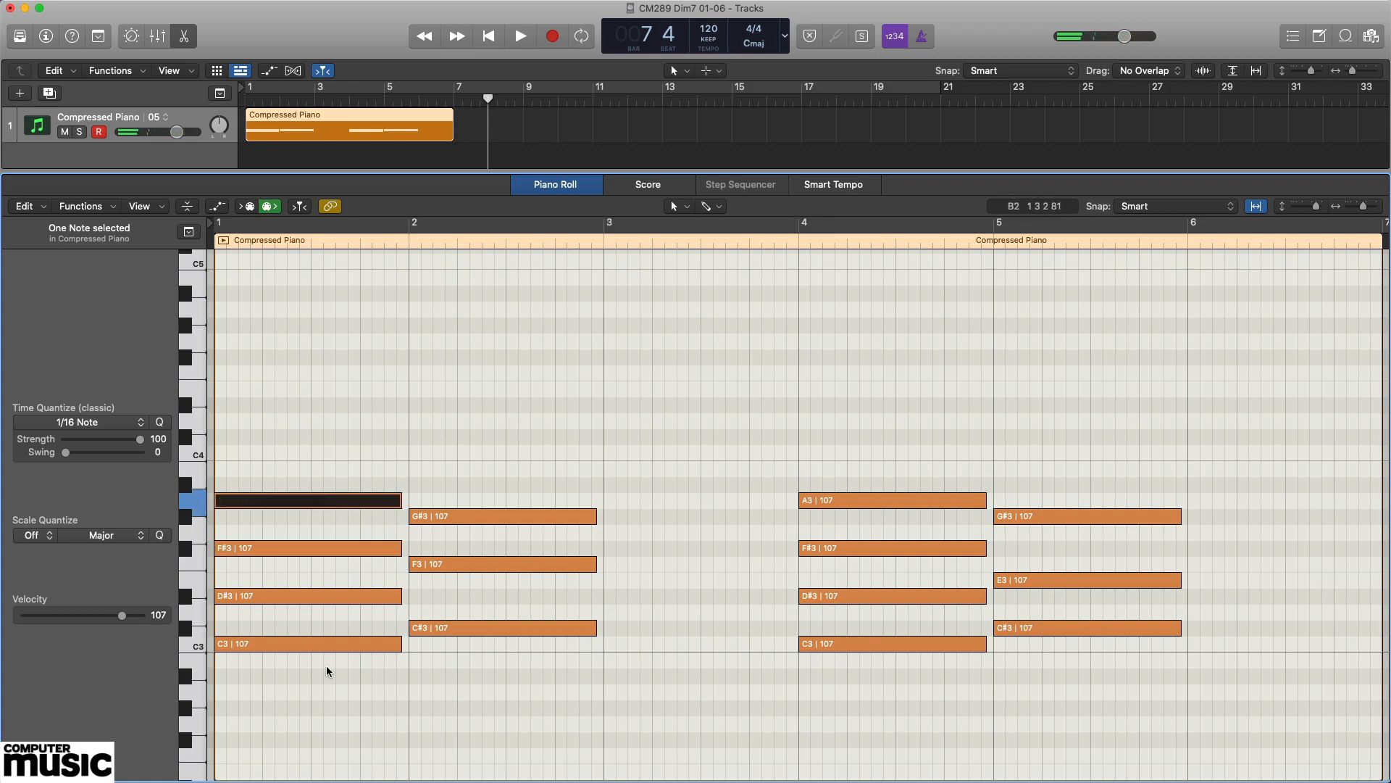
pyautogui.click(304, 646)
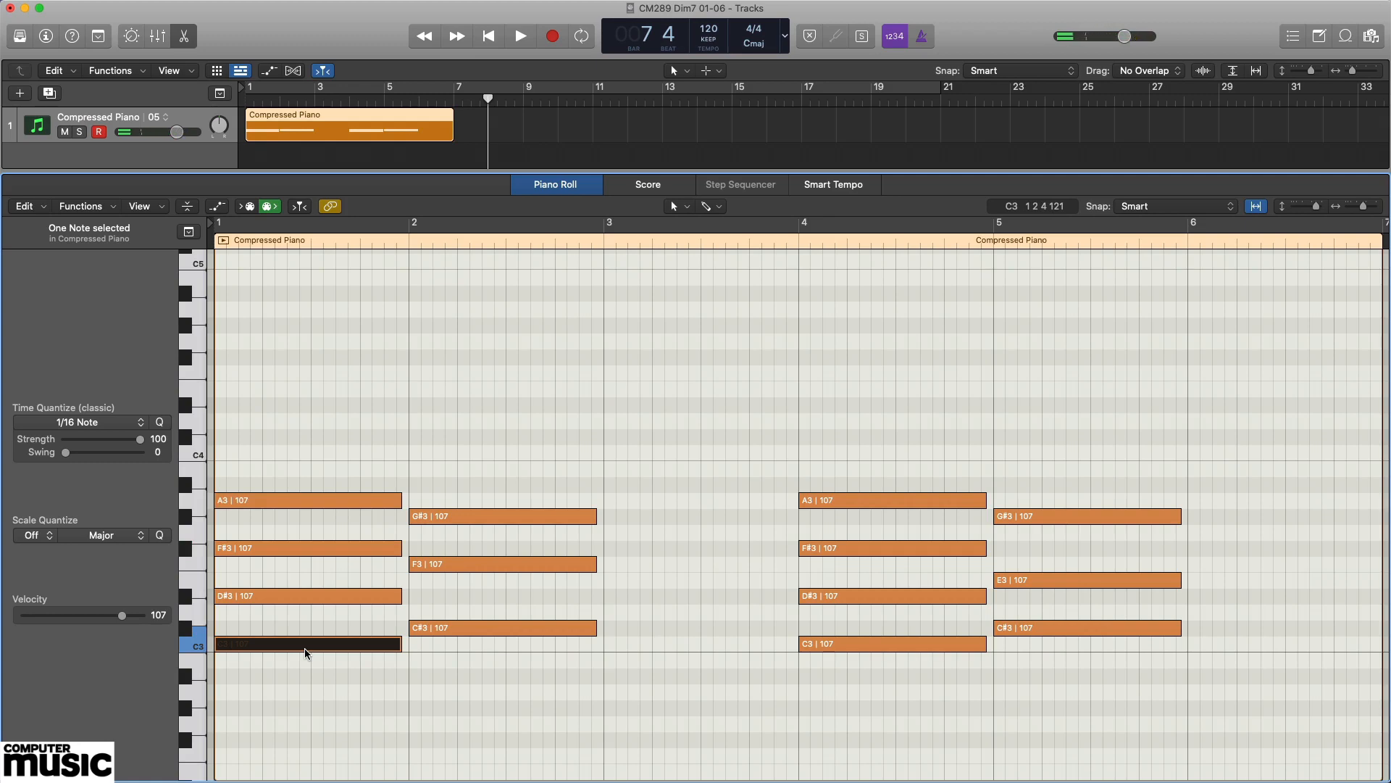
pyautogui.click(508, 629)
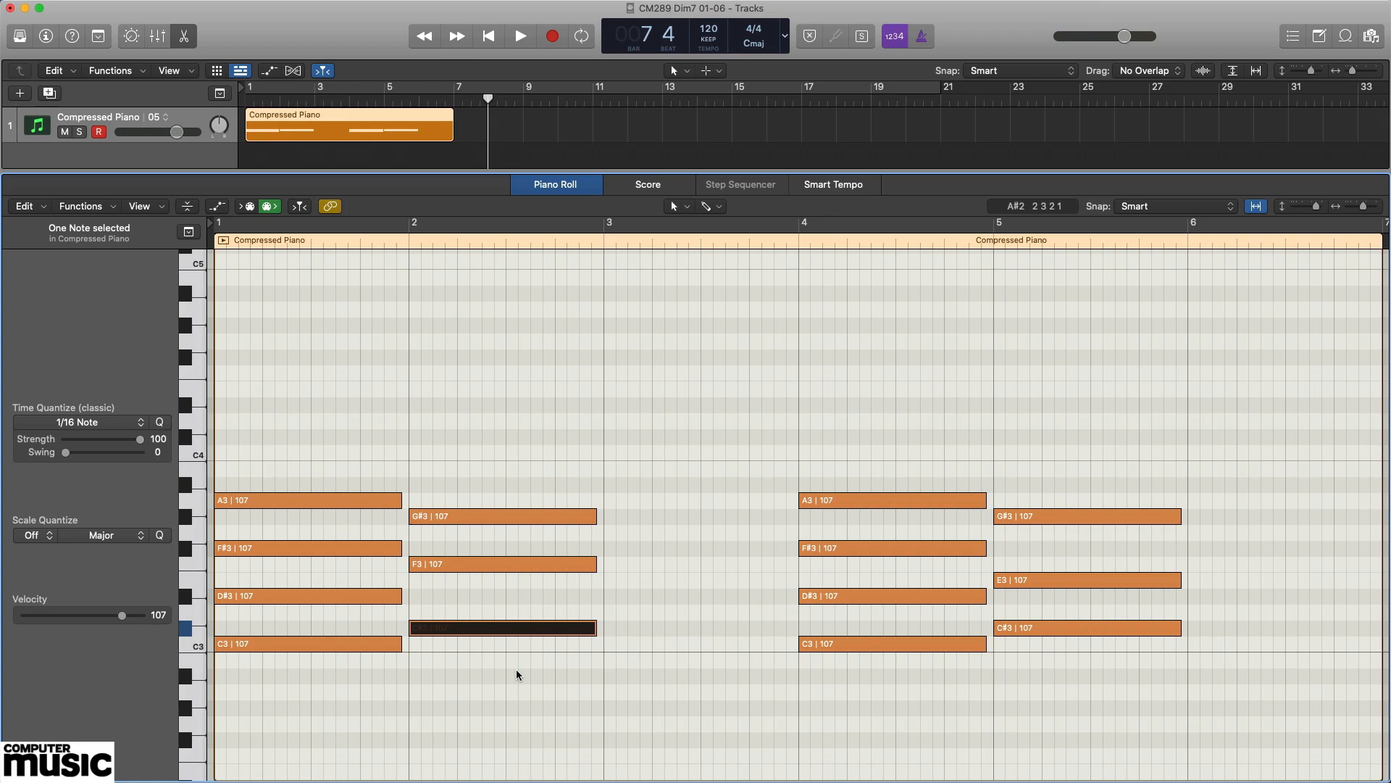
# Clear the note selection and play both two-chord progressions from bar 1, stopping after bar 5.
pyautogui.press('Return')
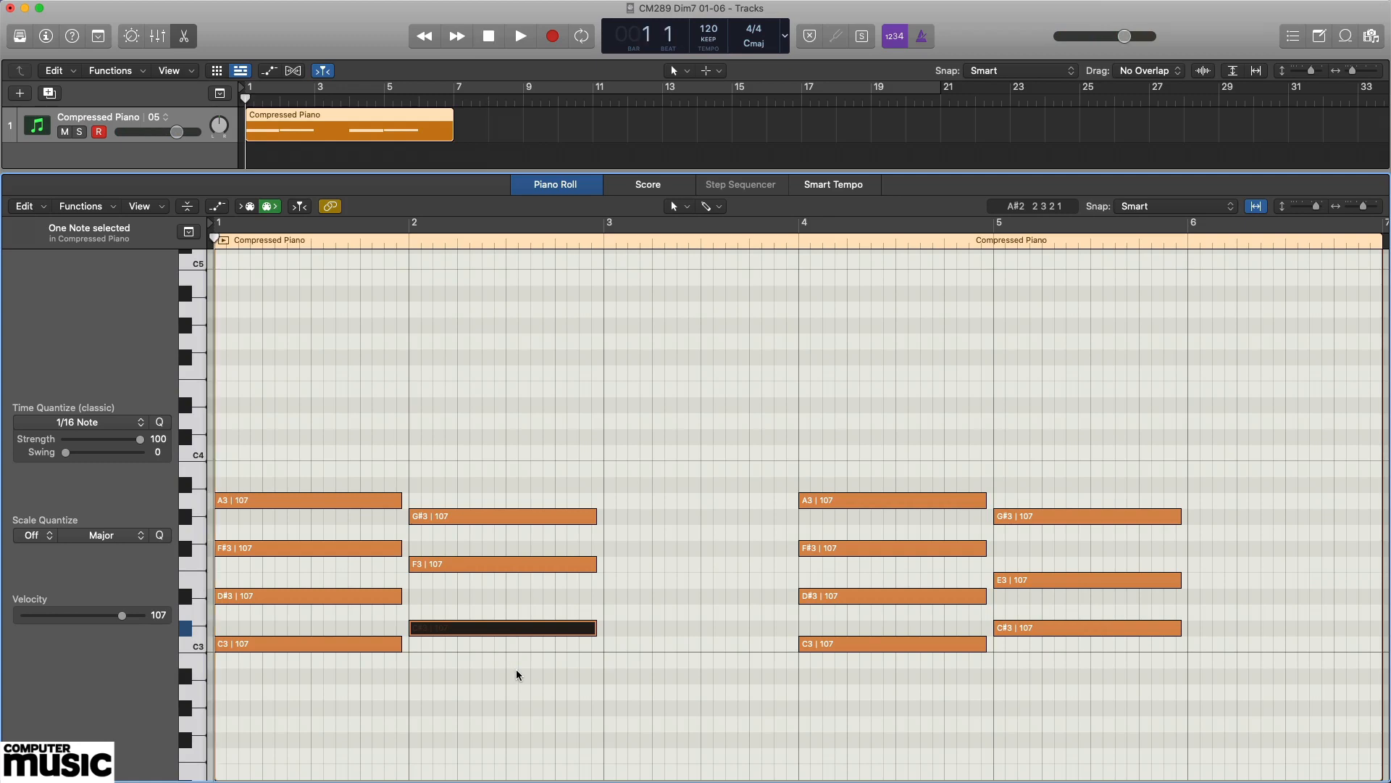
pyautogui.click(516, 668)
pyautogui.press('space')
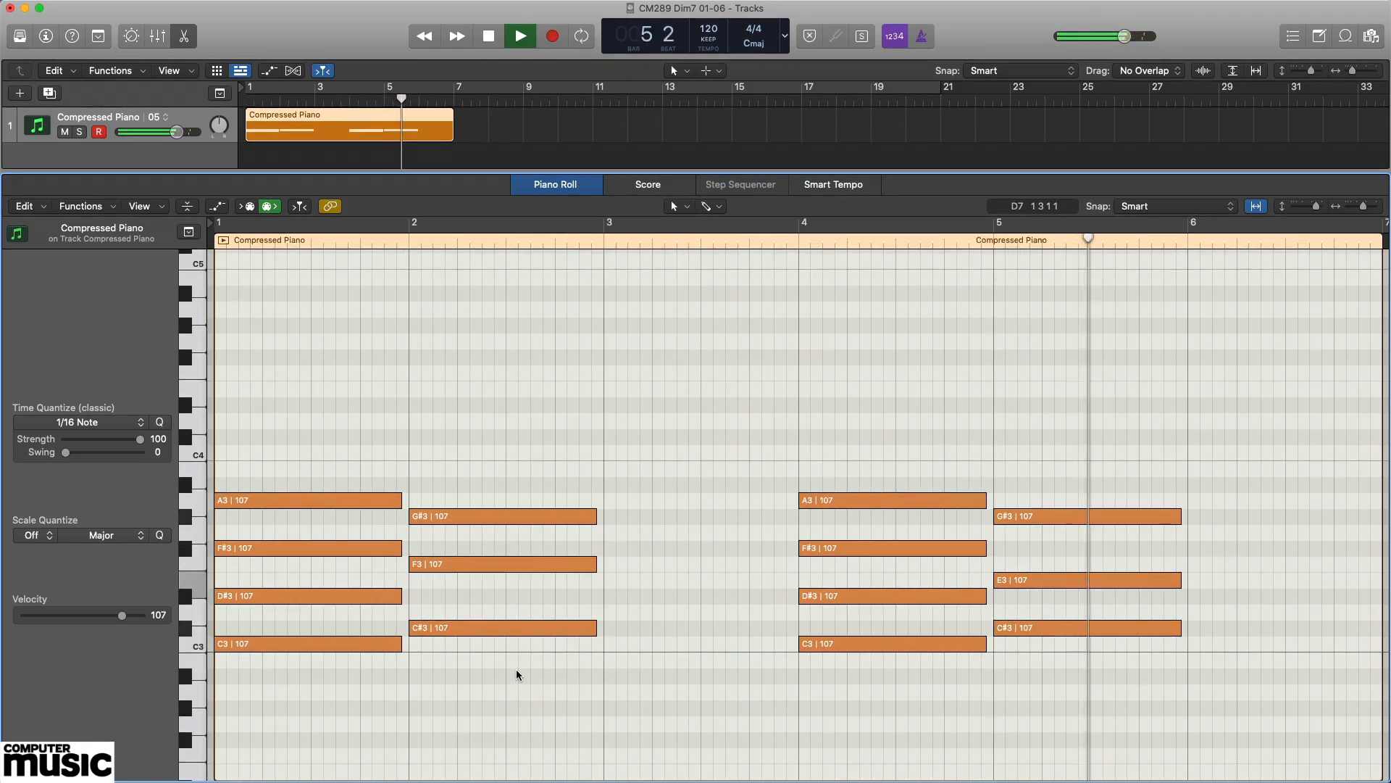
pyautogui.press('space')
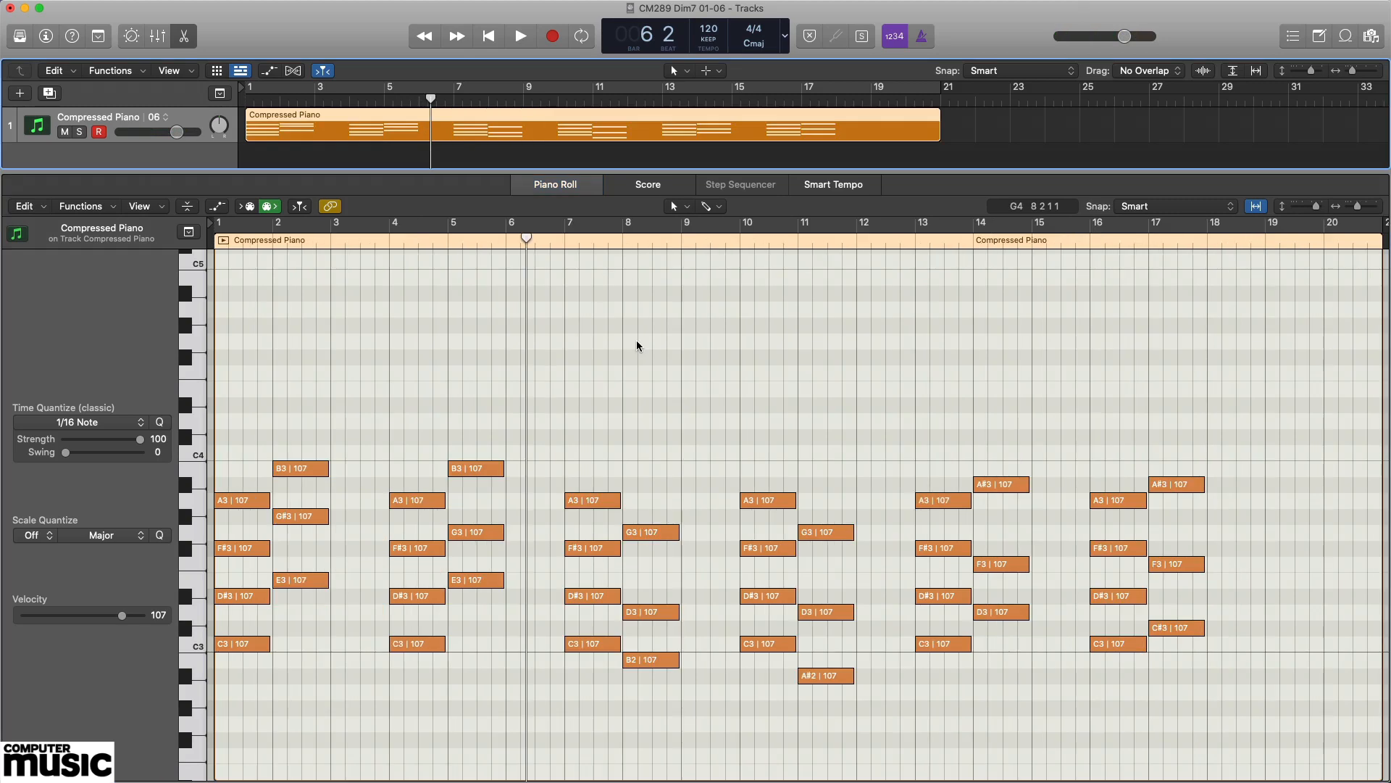
# Audition D#3 in bar 1 and E3 in bar 2, and play the first two progressions from the start.
pyautogui.click(232, 597)
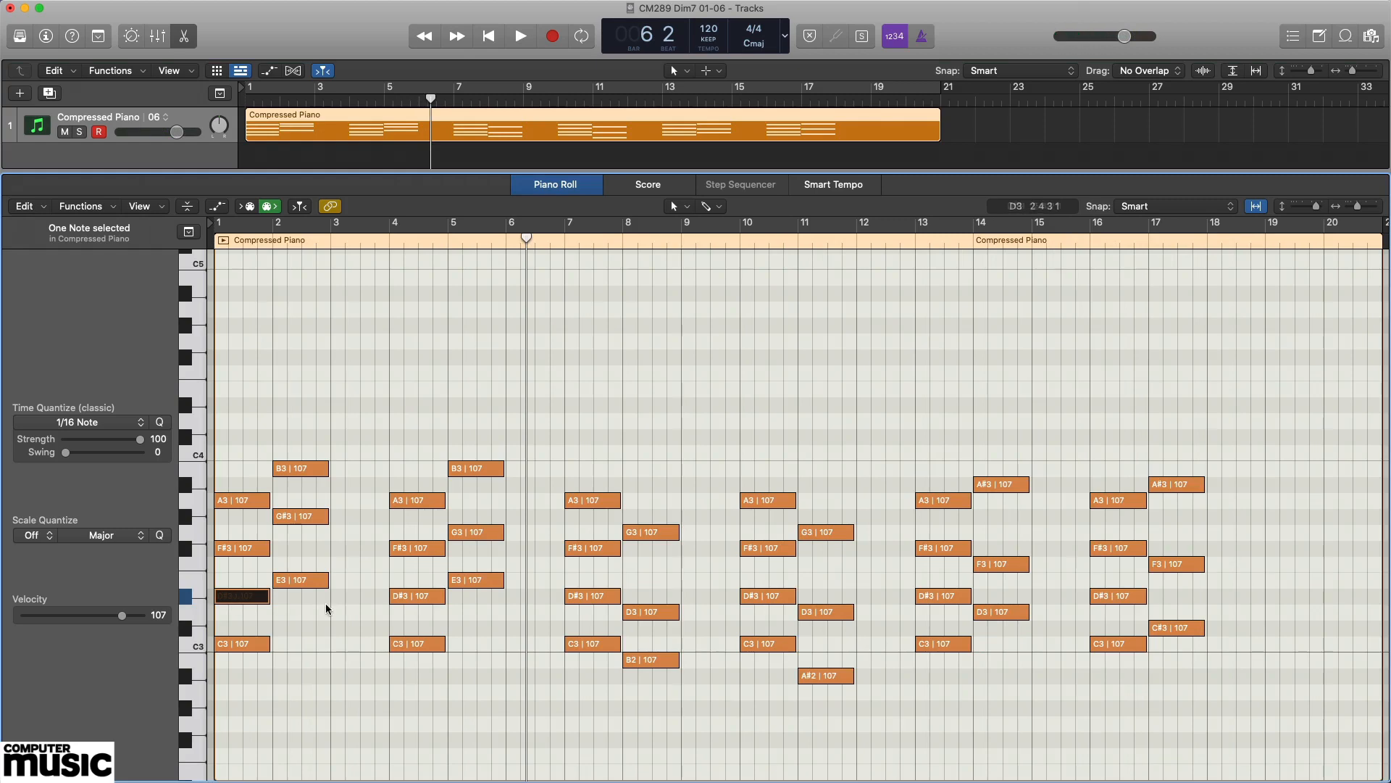
pyautogui.click(316, 583)
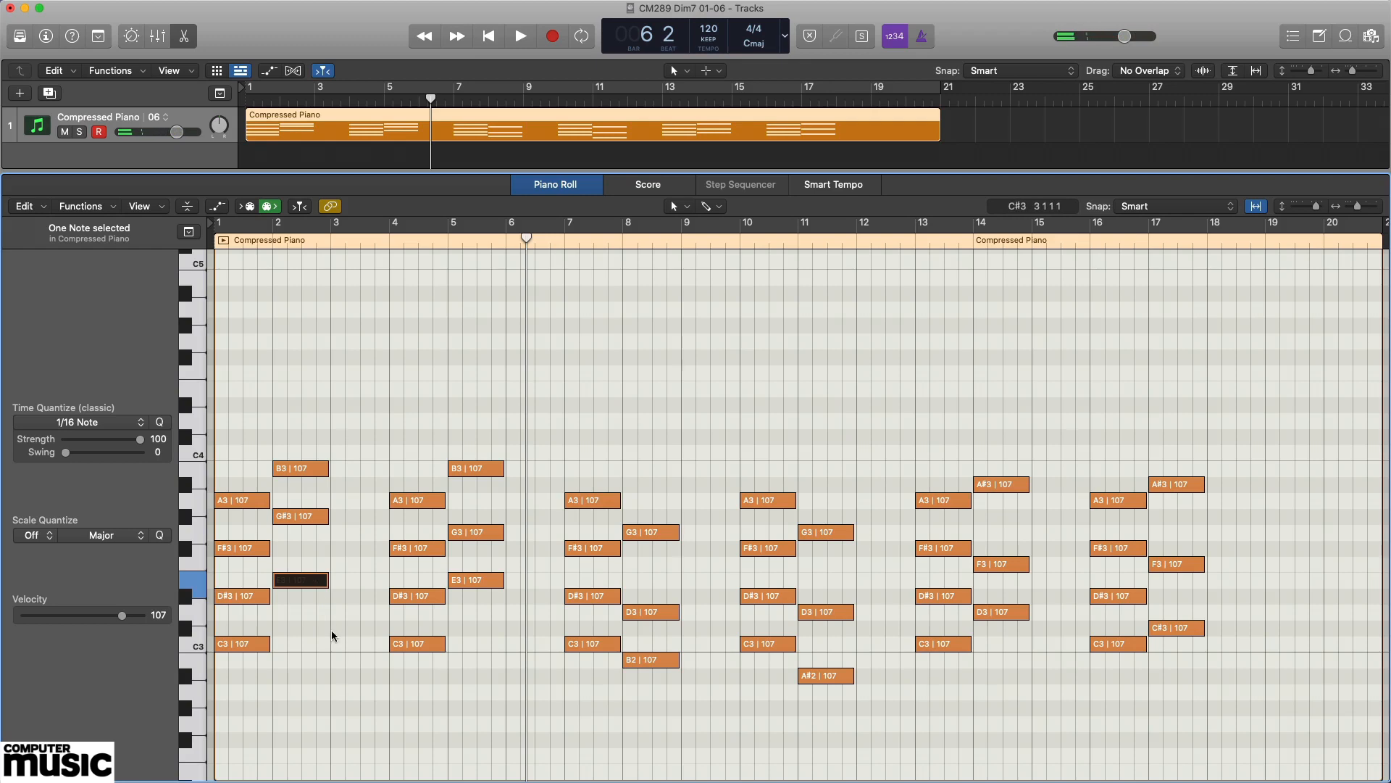
pyautogui.click(356, 594)
pyautogui.press('Return')
pyautogui.press('space')
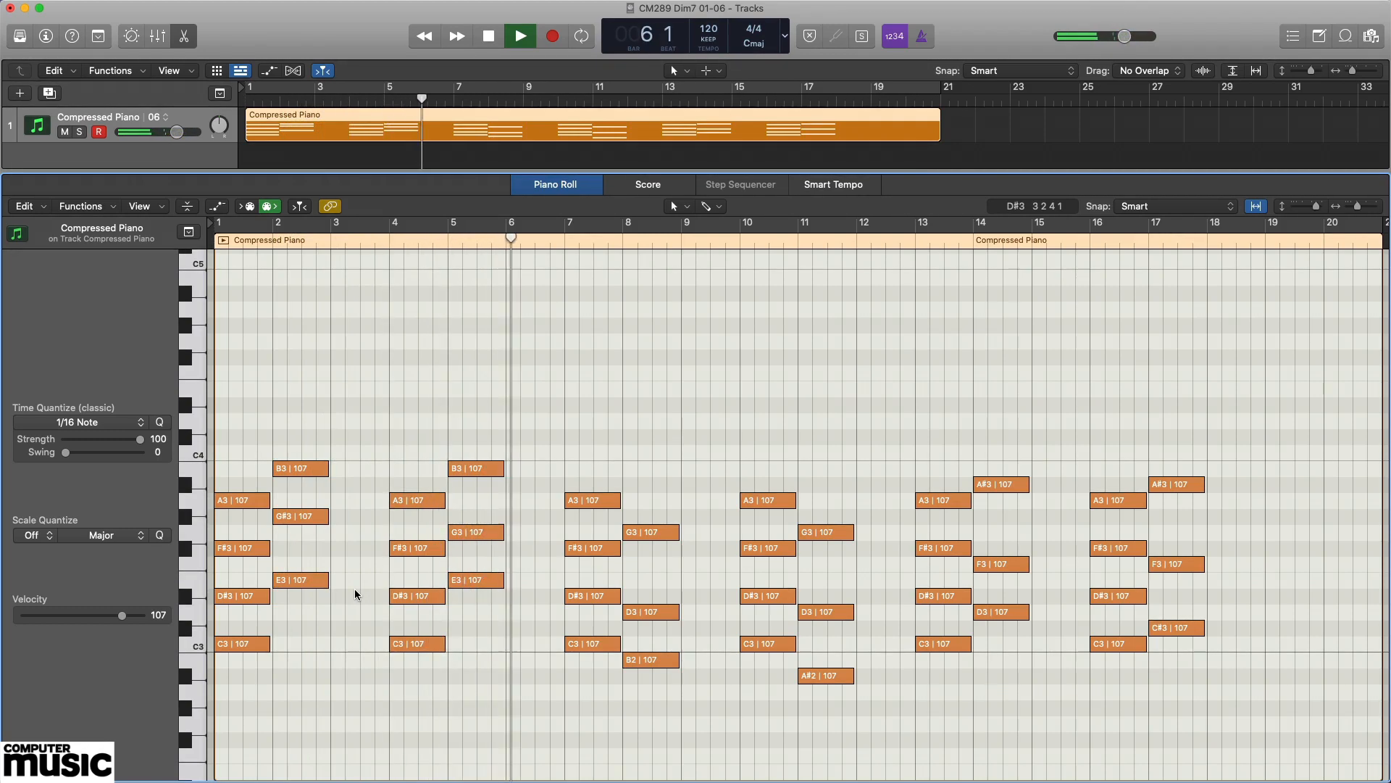
pyautogui.press('space')
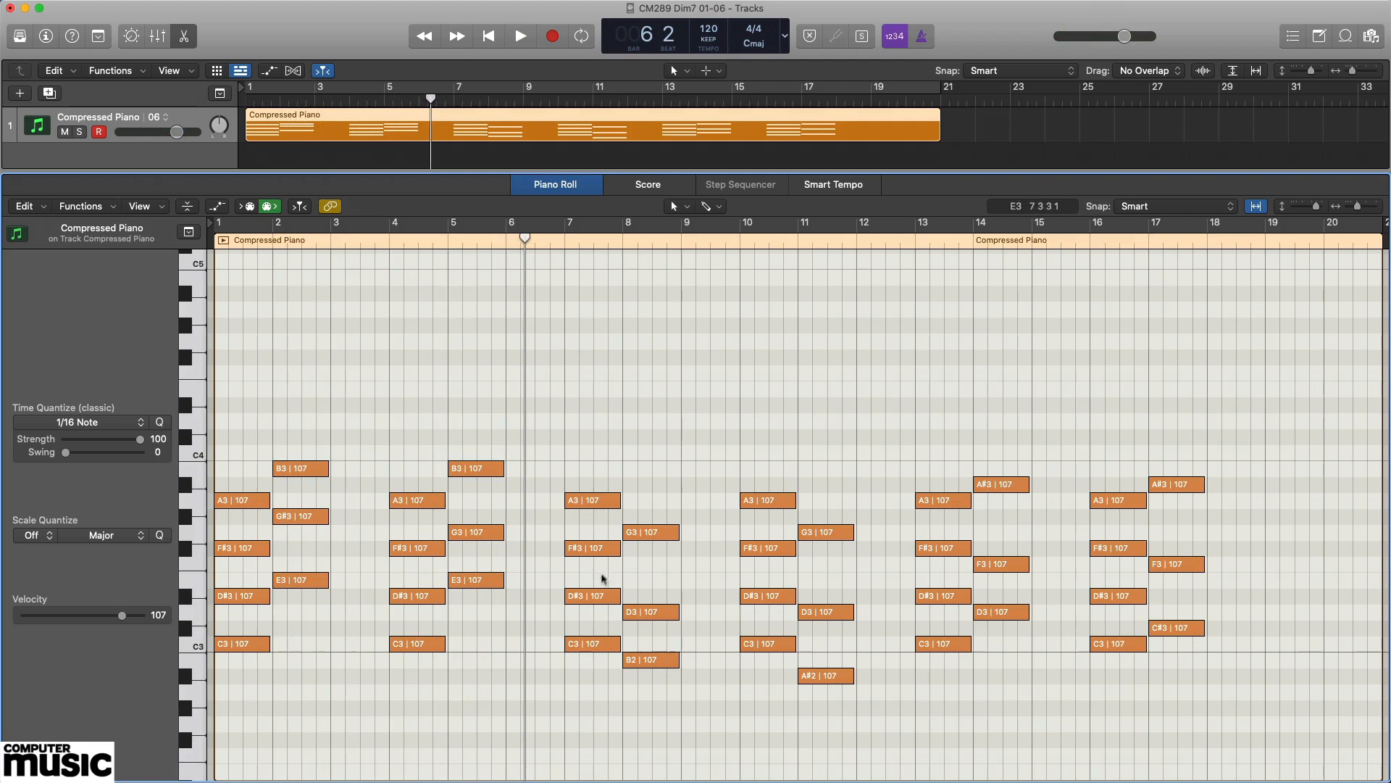
# Audition F#3 in bar 7 and G3 in bar 8, and play the progressions in bars 7 to 11.
pyautogui.click(600, 551)
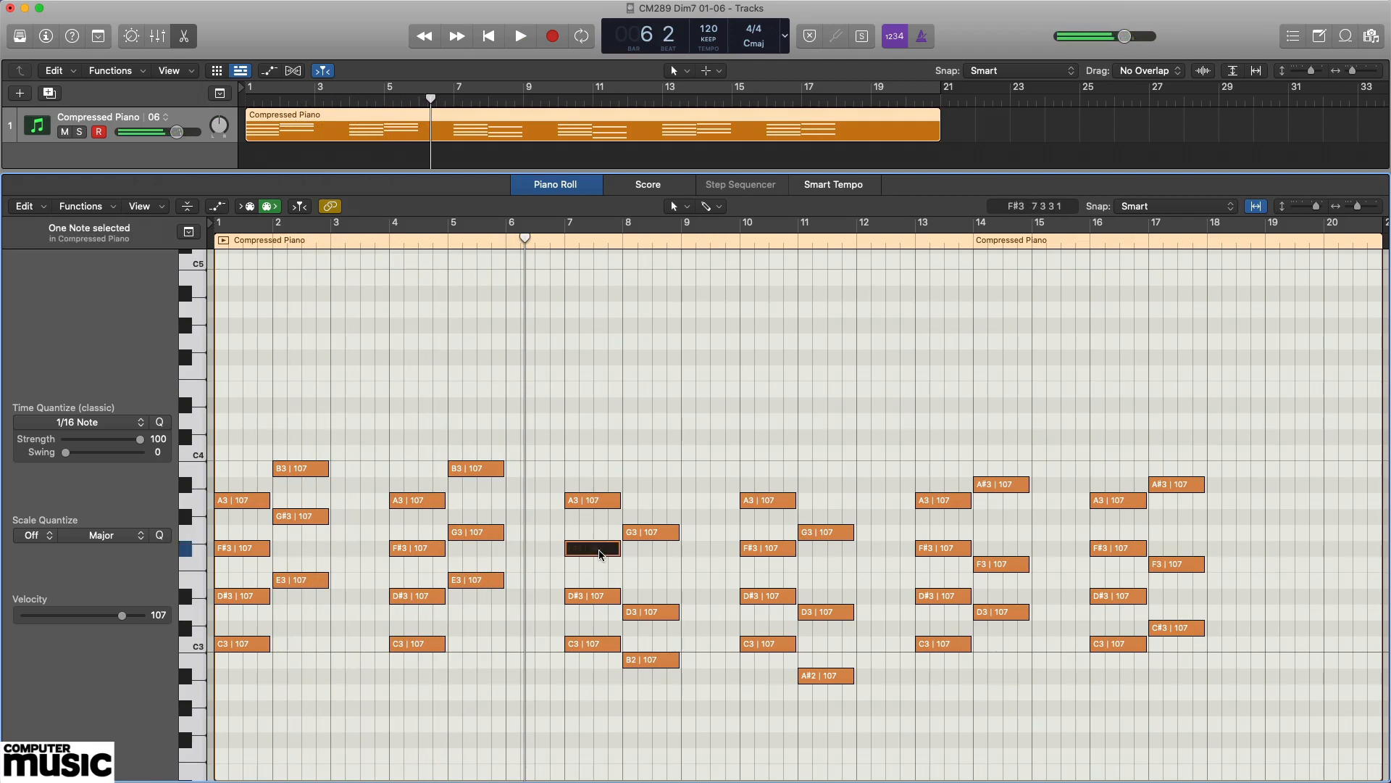
pyautogui.click(654, 535)
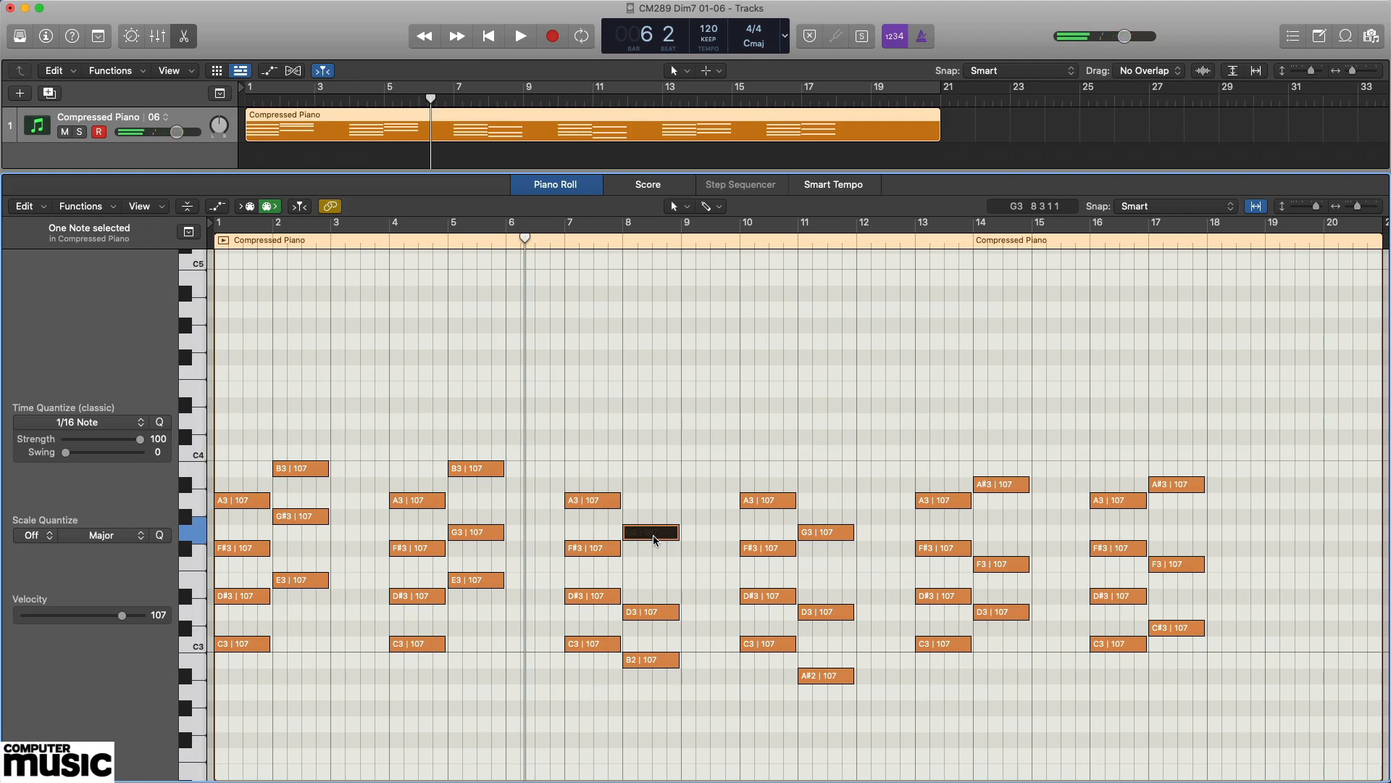
pyautogui.press('space')
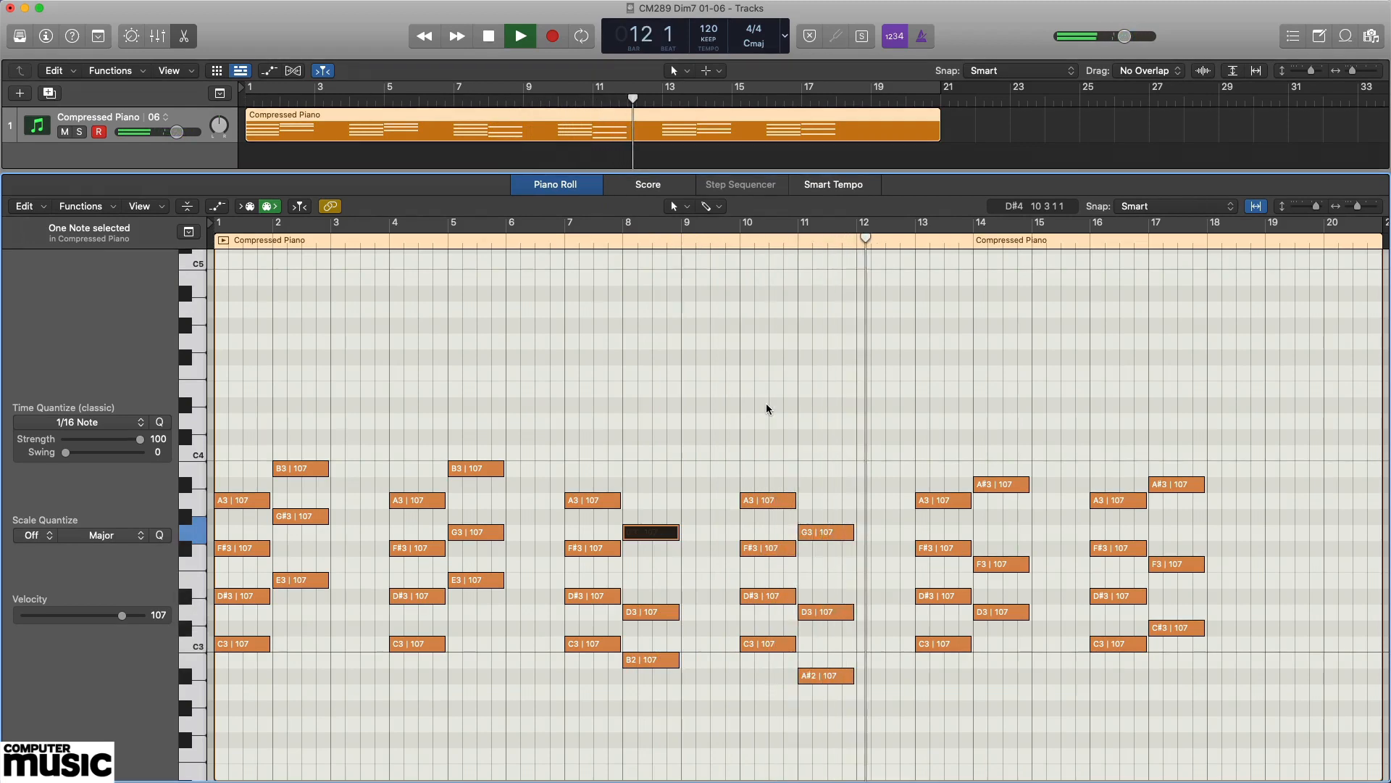
pyautogui.press('space')
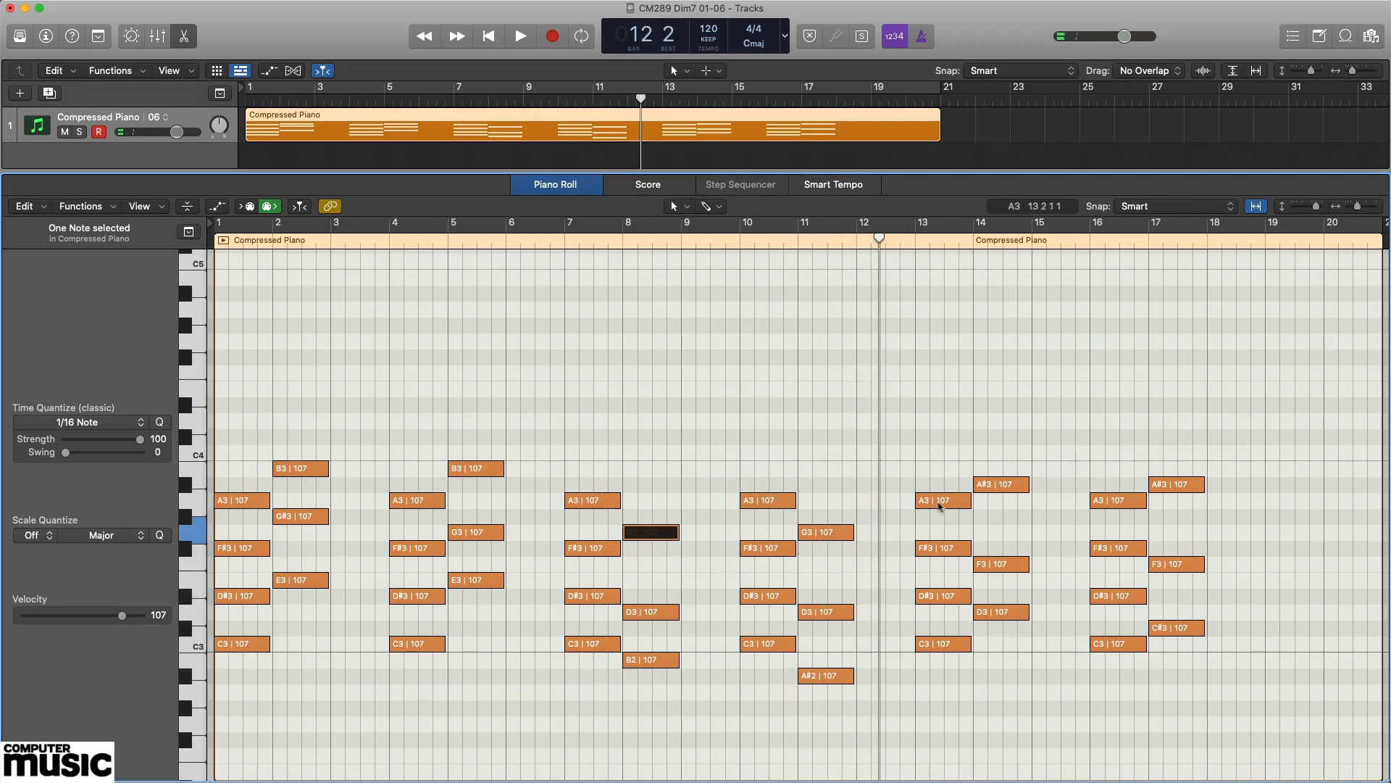
# Audition A3 in bar 13 and A#3 in bar 14, and play the last two progressions, in bars 13 to 17.
pyautogui.click(941, 501)
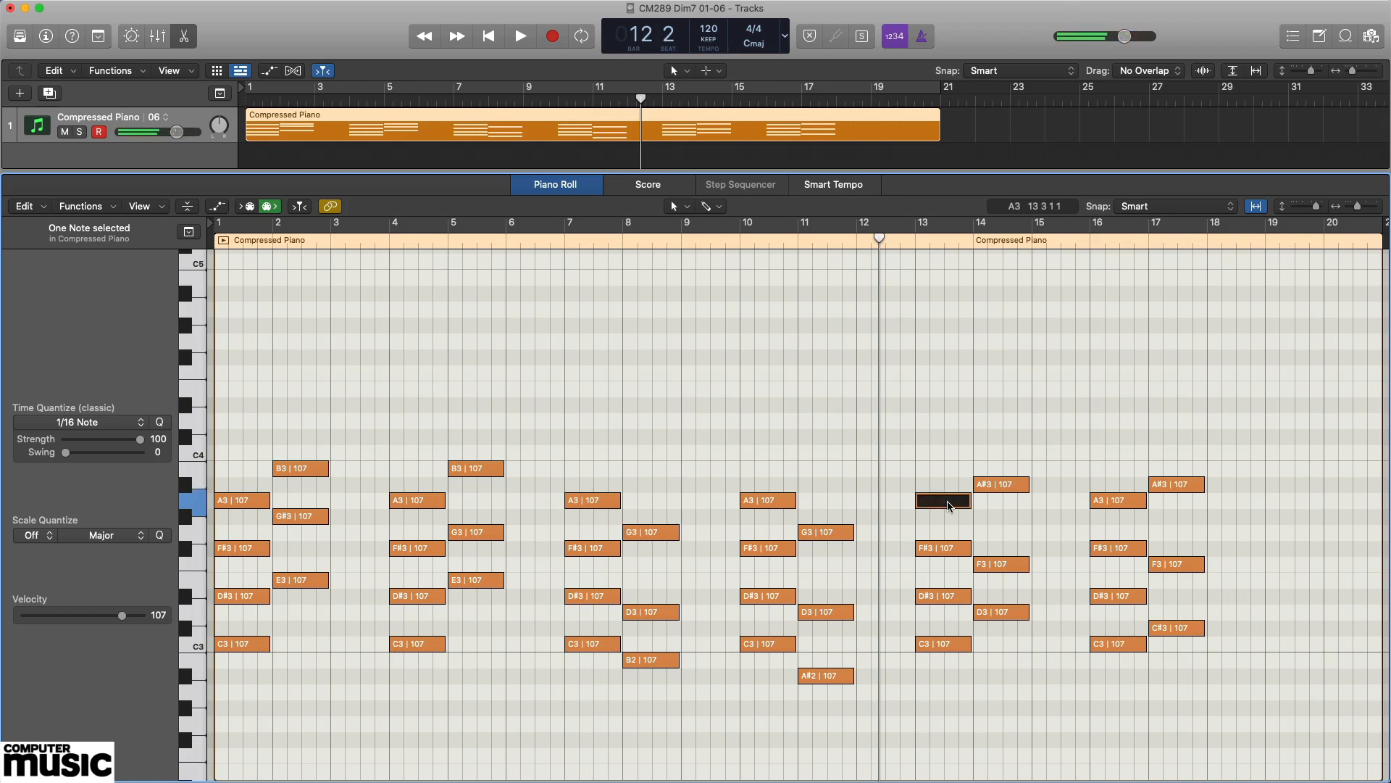
pyautogui.click(1003, 490)
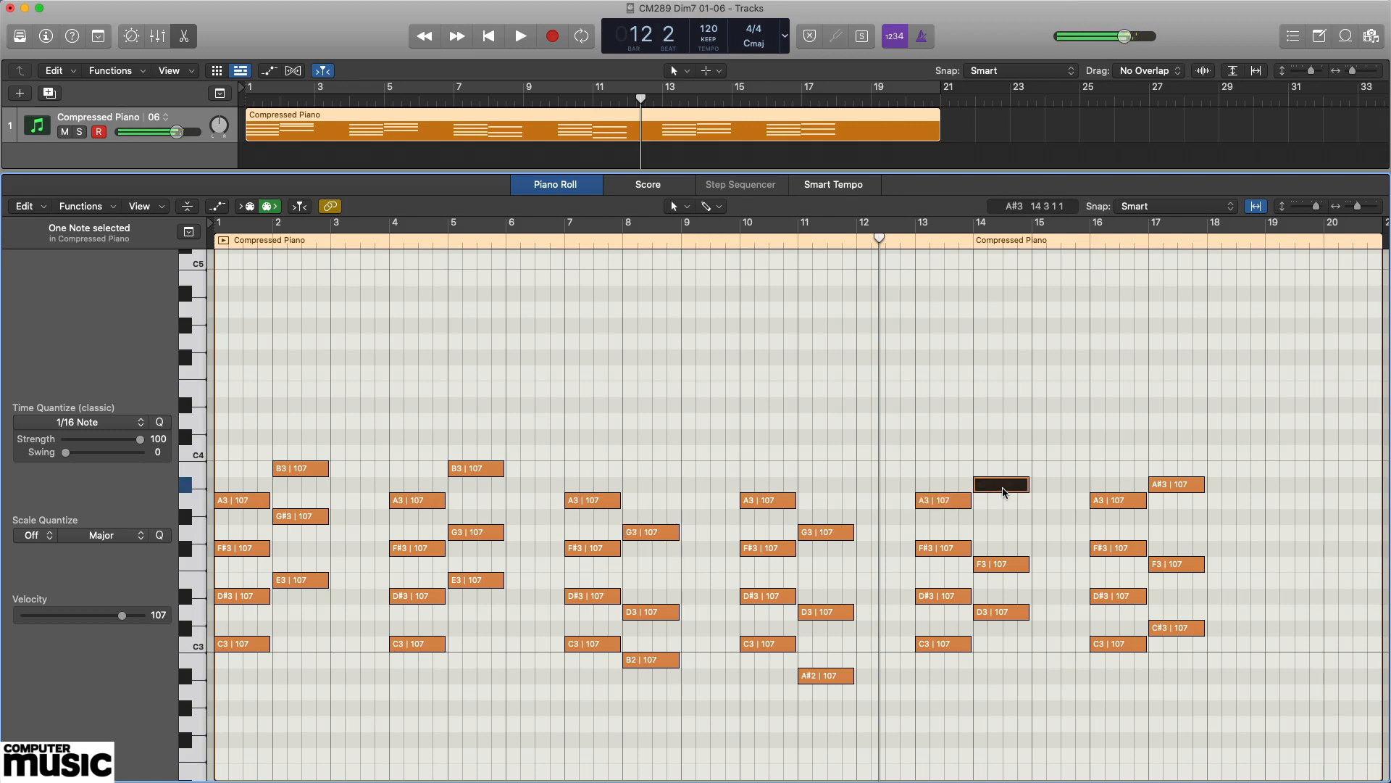
pyautogui.click(1221, 413)
pyautogui.press('space')
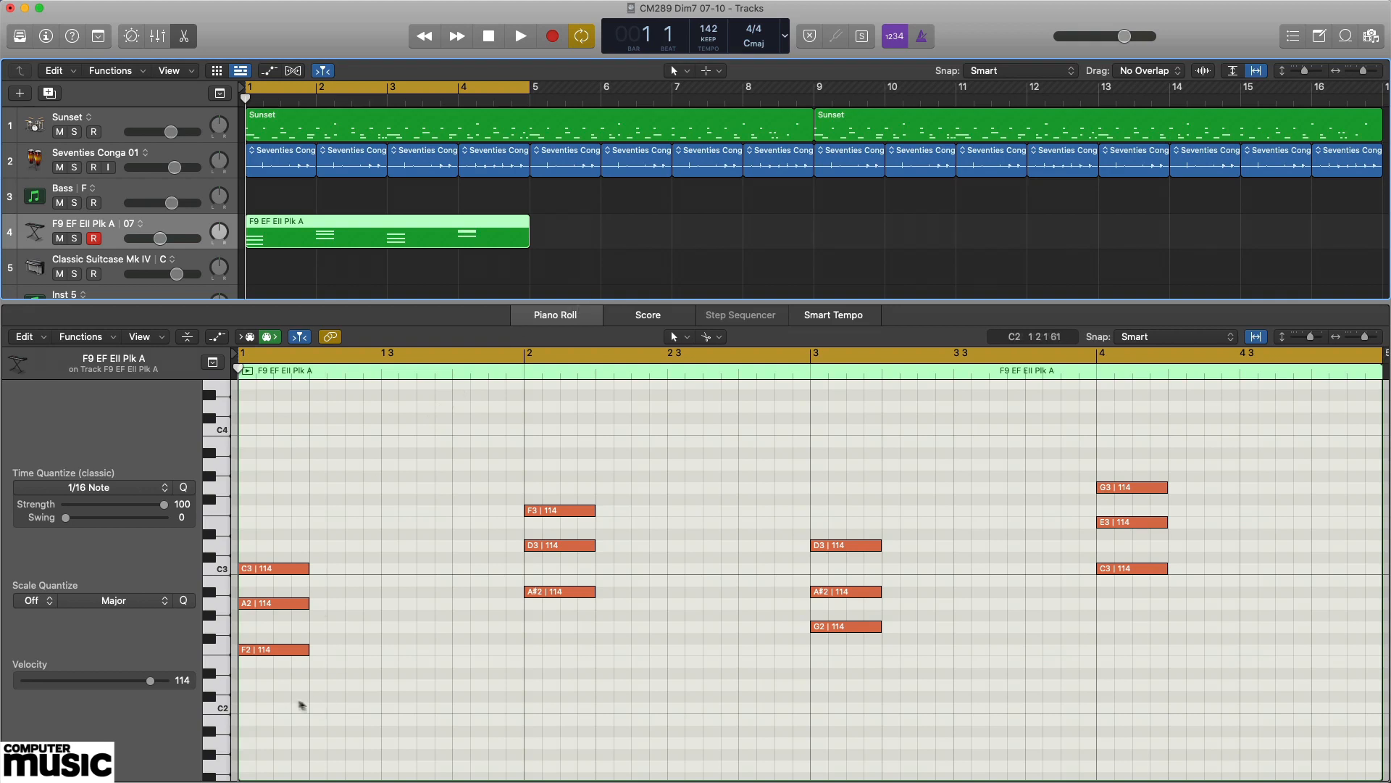
# Audition the four triads of the F9 EF Ell Plk A region in turn, and play the four-bar cycle with the drum and conga tracks.
pyautogui.click(283, 693)
pyautogui.moveTo(283, 693); pyautogui.dragTo(322, 562)
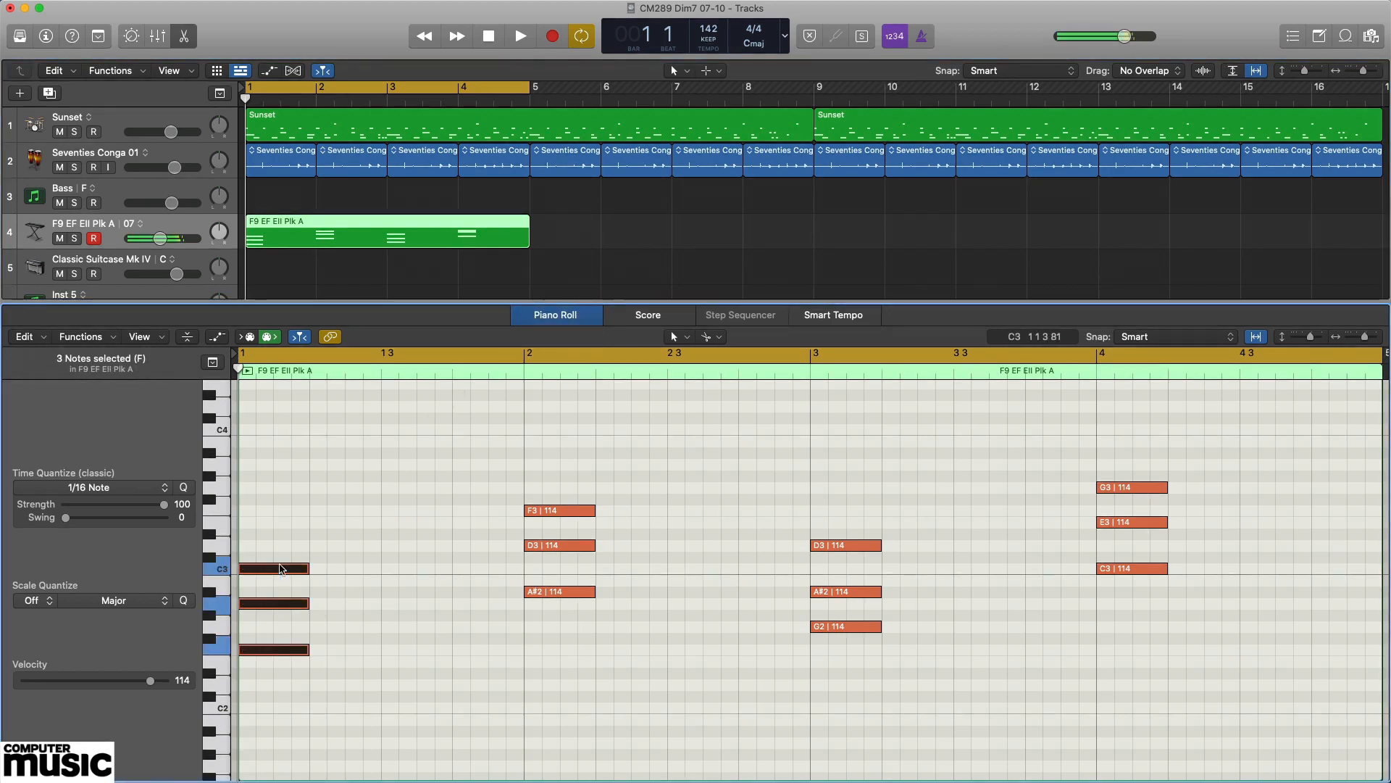
pyautogui.moveTo(570, 628); pyautogui.dragTo(567, 452)
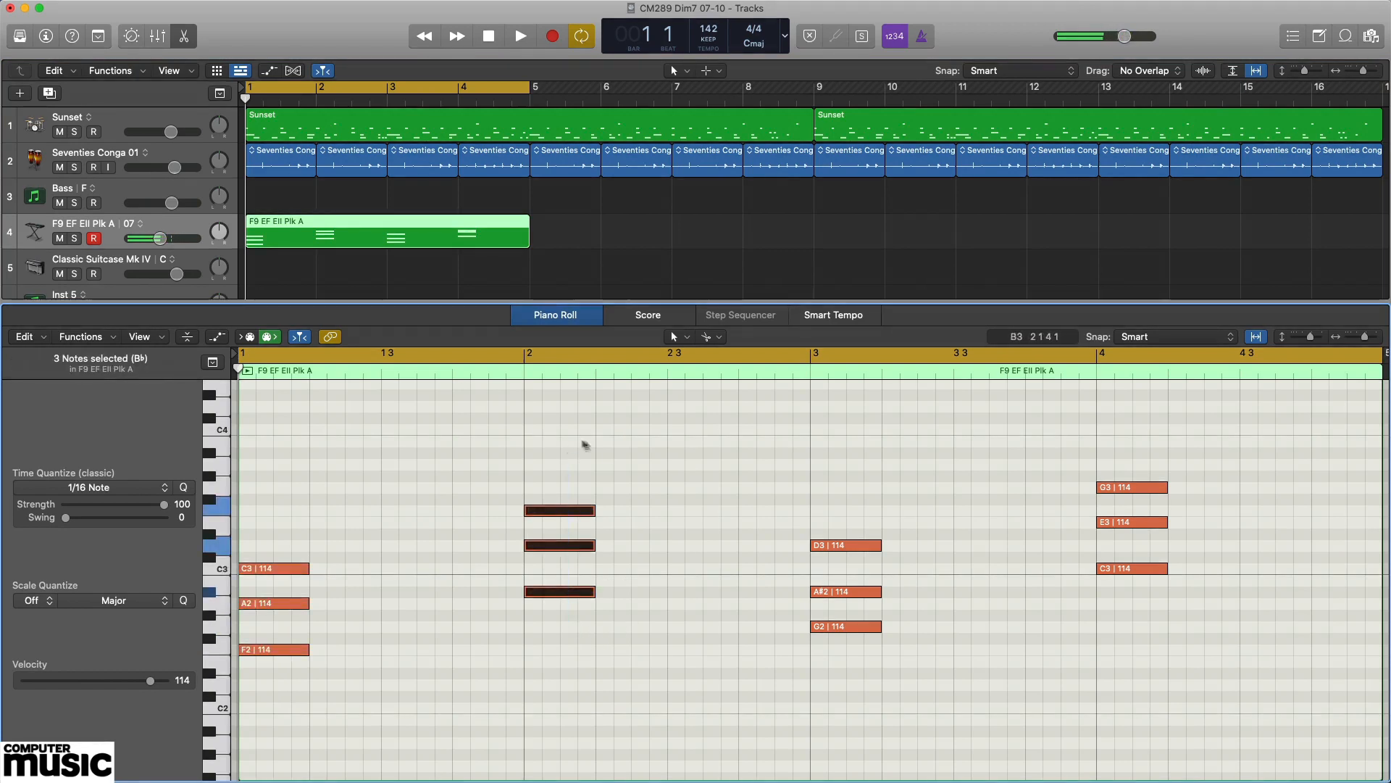
pyautogui.click(839, 671)
pyautogui.moveTo(839, 671); pyautogui.dragTo(857, 488)
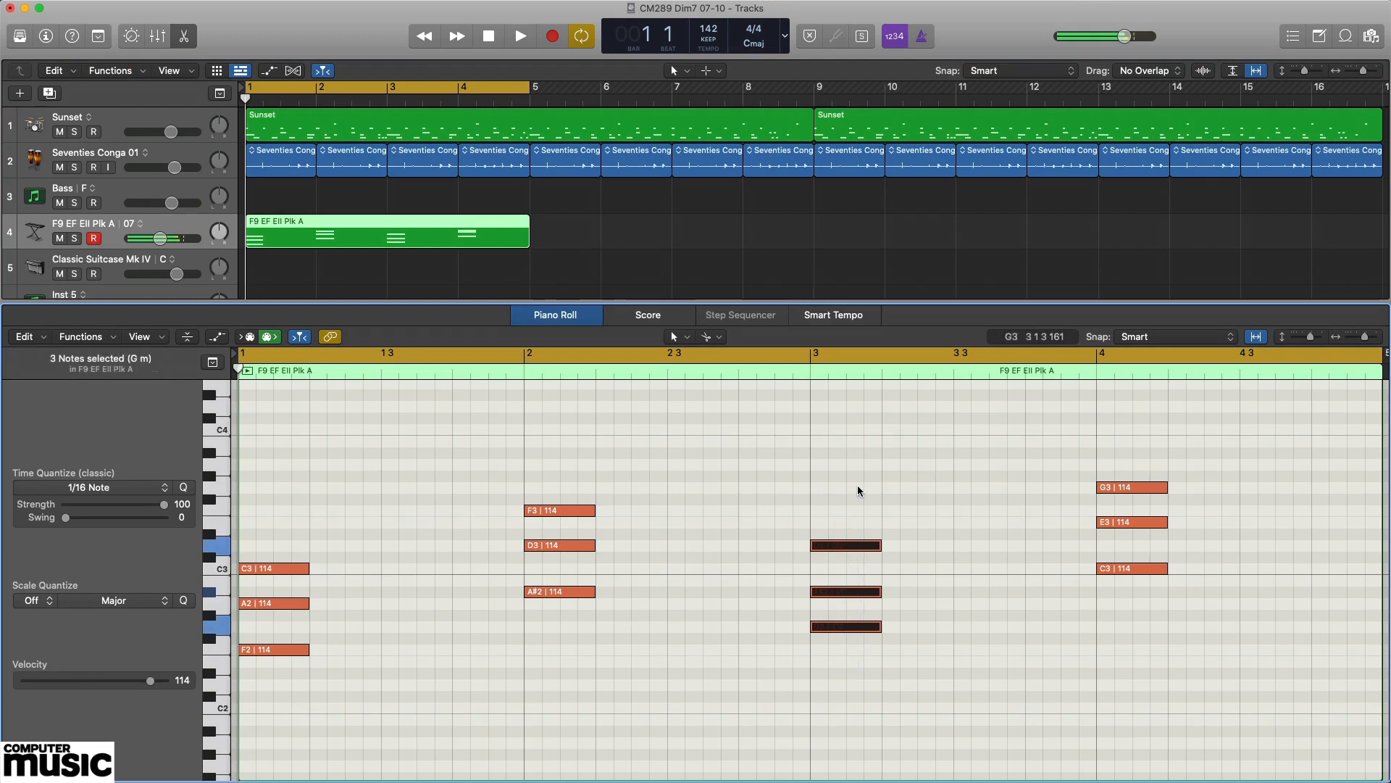
pyautogui.click(1123, 599)
pyautogui.moveTo(1124, 599); pyautogui.dragTo(1143, 444)
pyautogui.click(1259, 448)
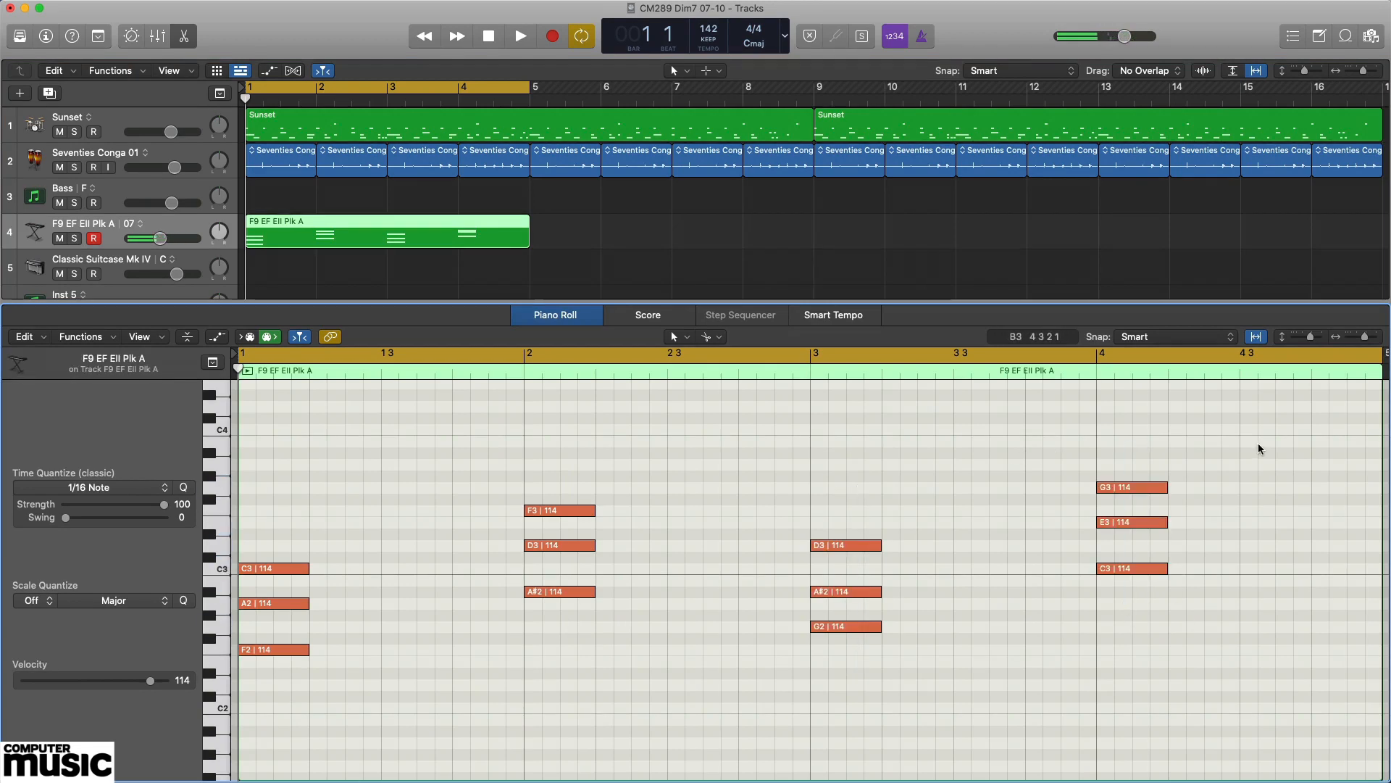
pyautogui.press('space')
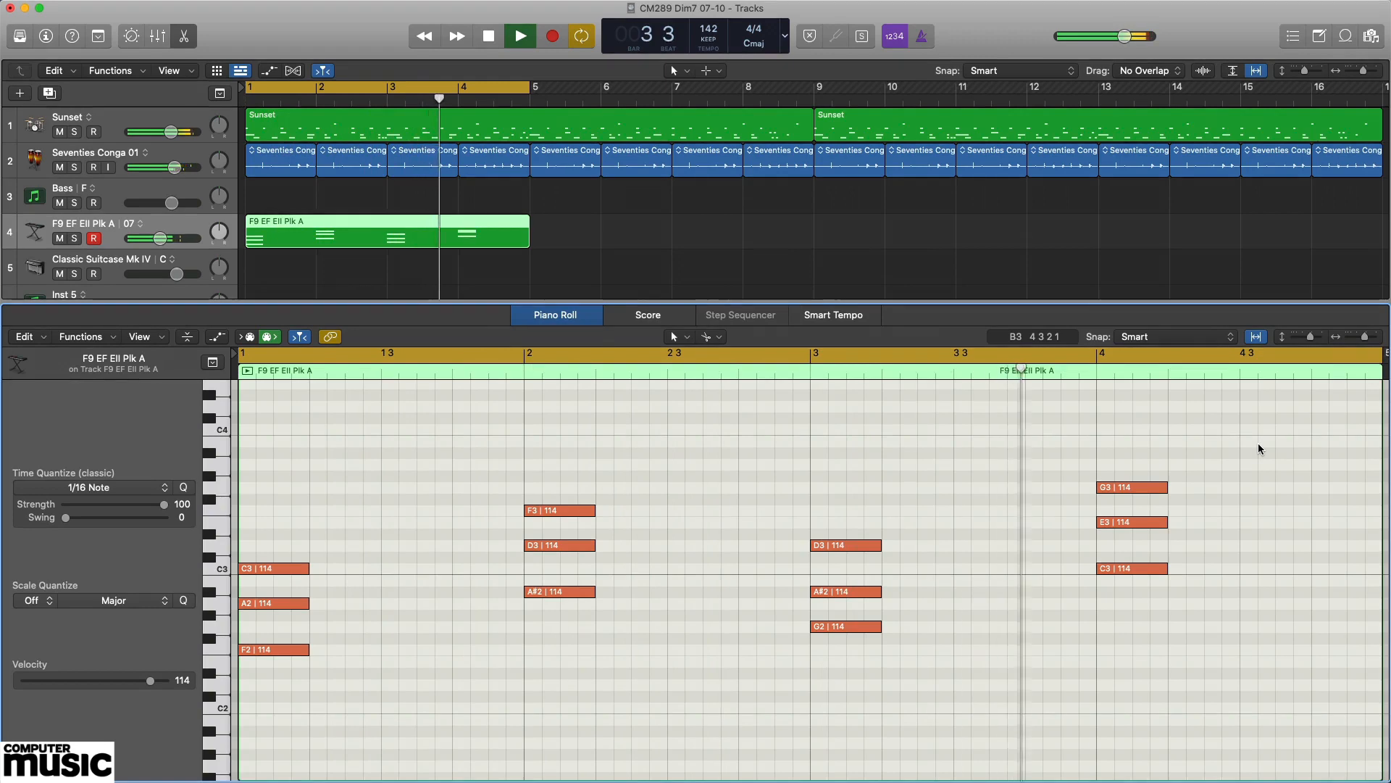
# Stop playback and audition the F triad in bar 1, and the B♭ triad in bar 2 with its root A#2.
pyautogui.press('space')
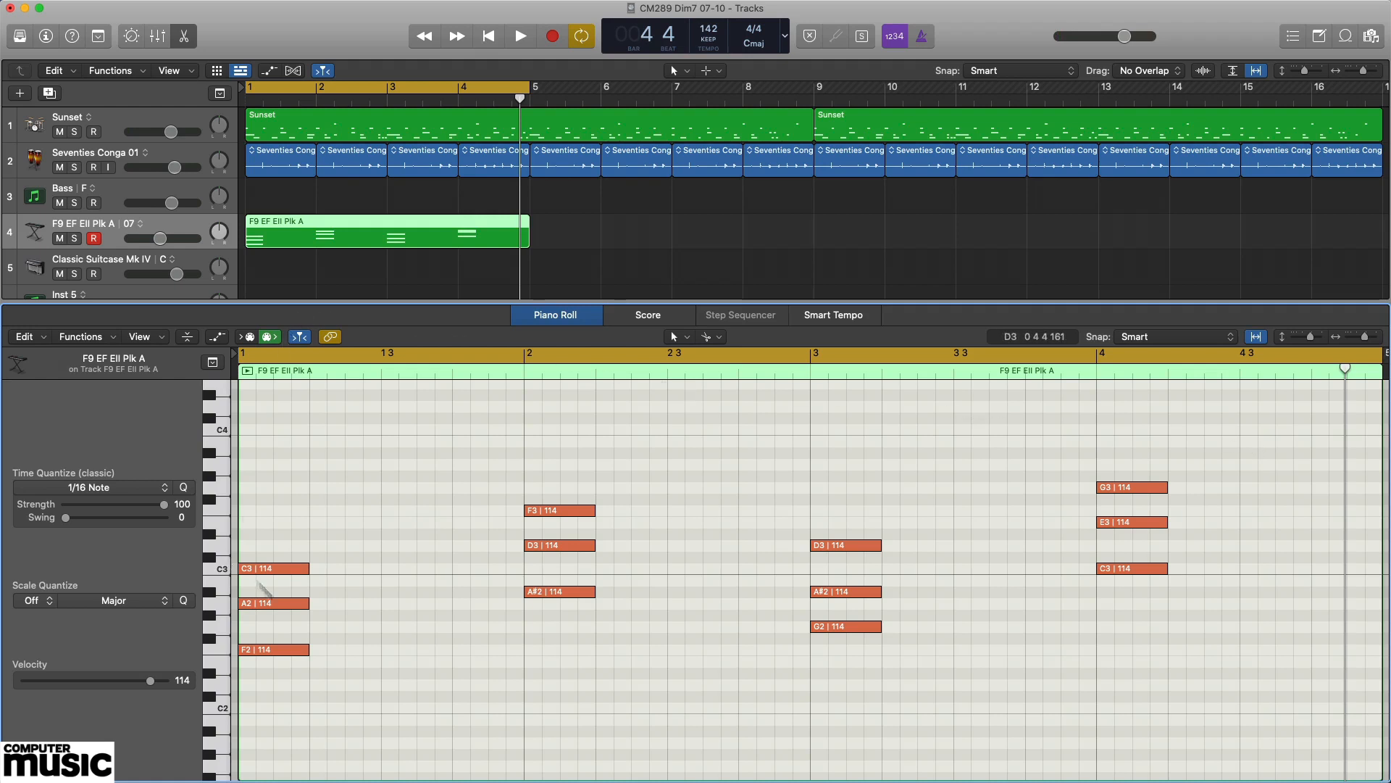
pyautogui.moveTo(289, 683); pyautogui.dragTo(296, 523)
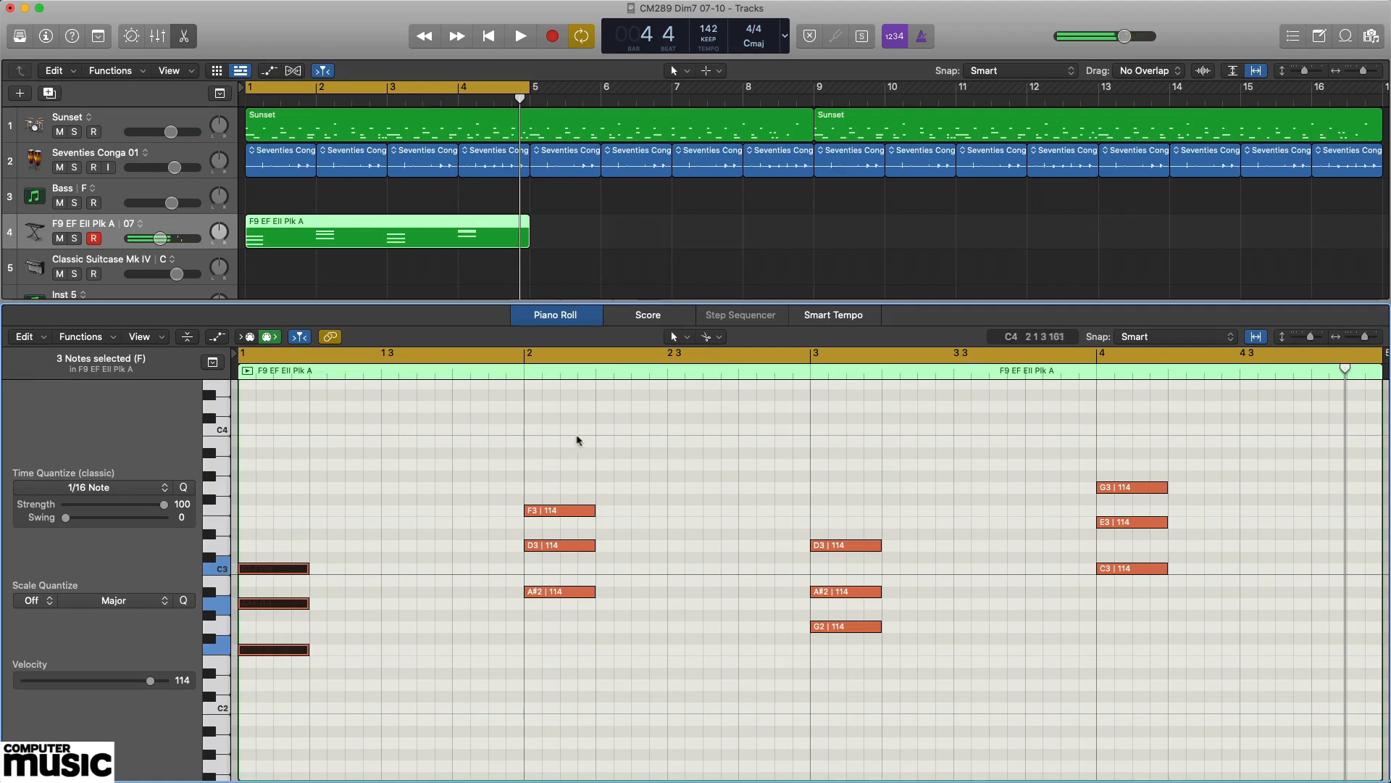
pyautogui.moveTo(563, 633); pyautogui.dragTo(591, 457)
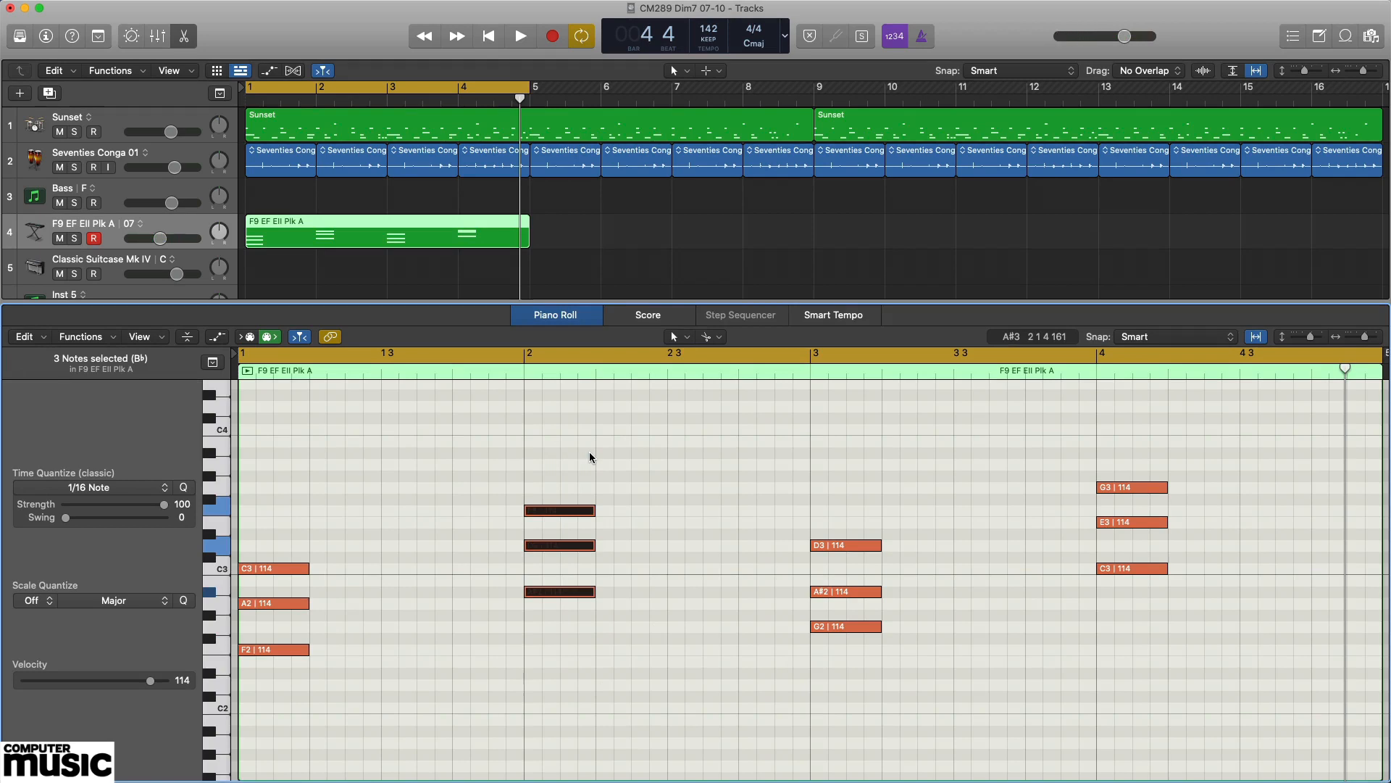
pyautogui.click(568, 630)
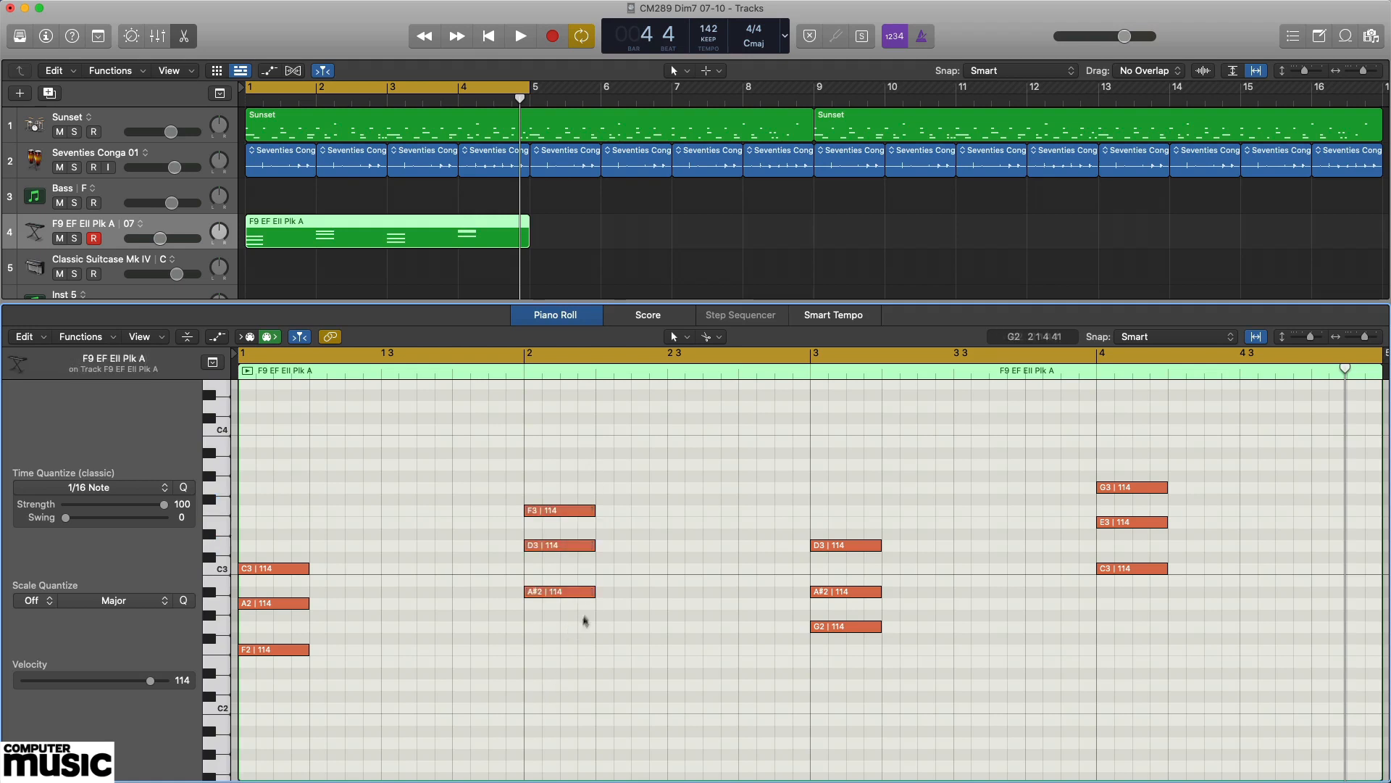
pyautogui.click(580, 592)
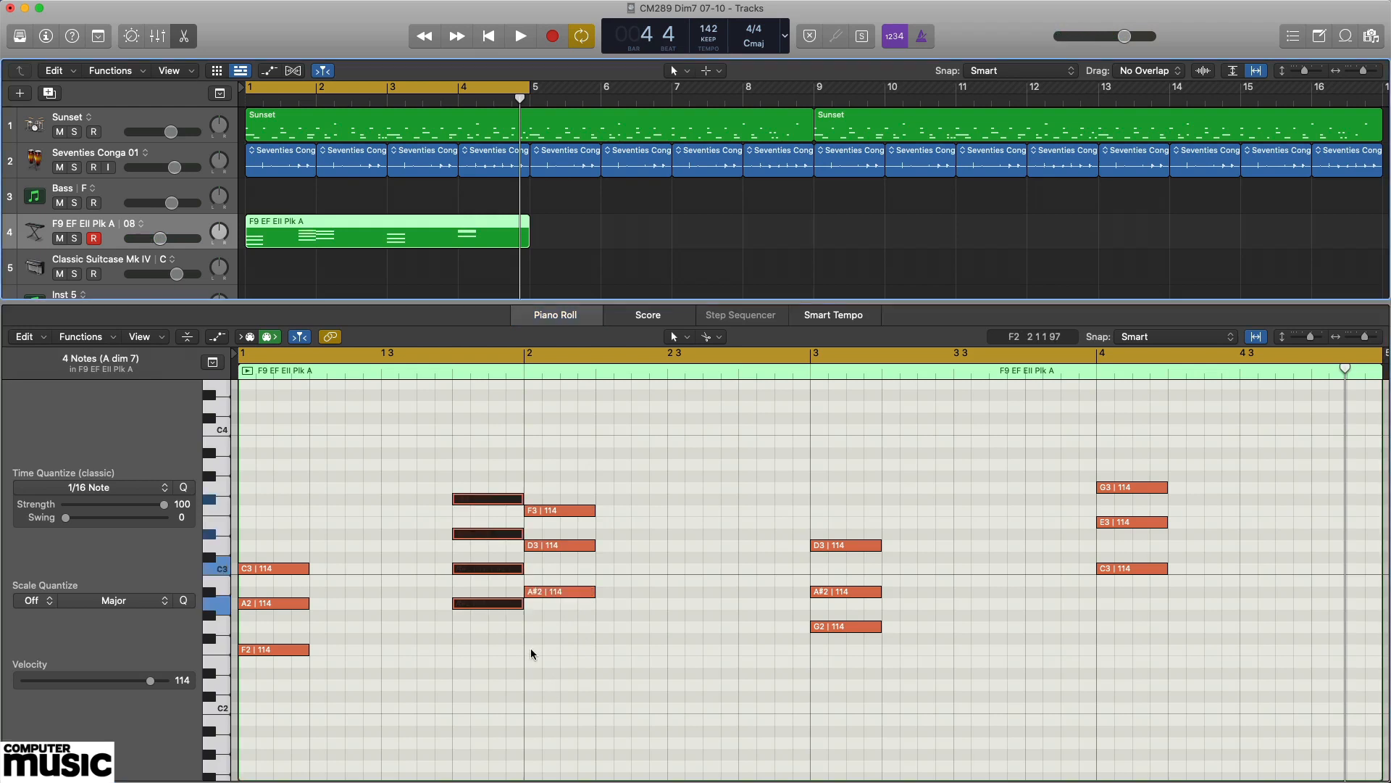
# Audition the A2 root and the full four-note A diminished seventh chord placed just before bar 2.
pyautogui.click(534, 637)
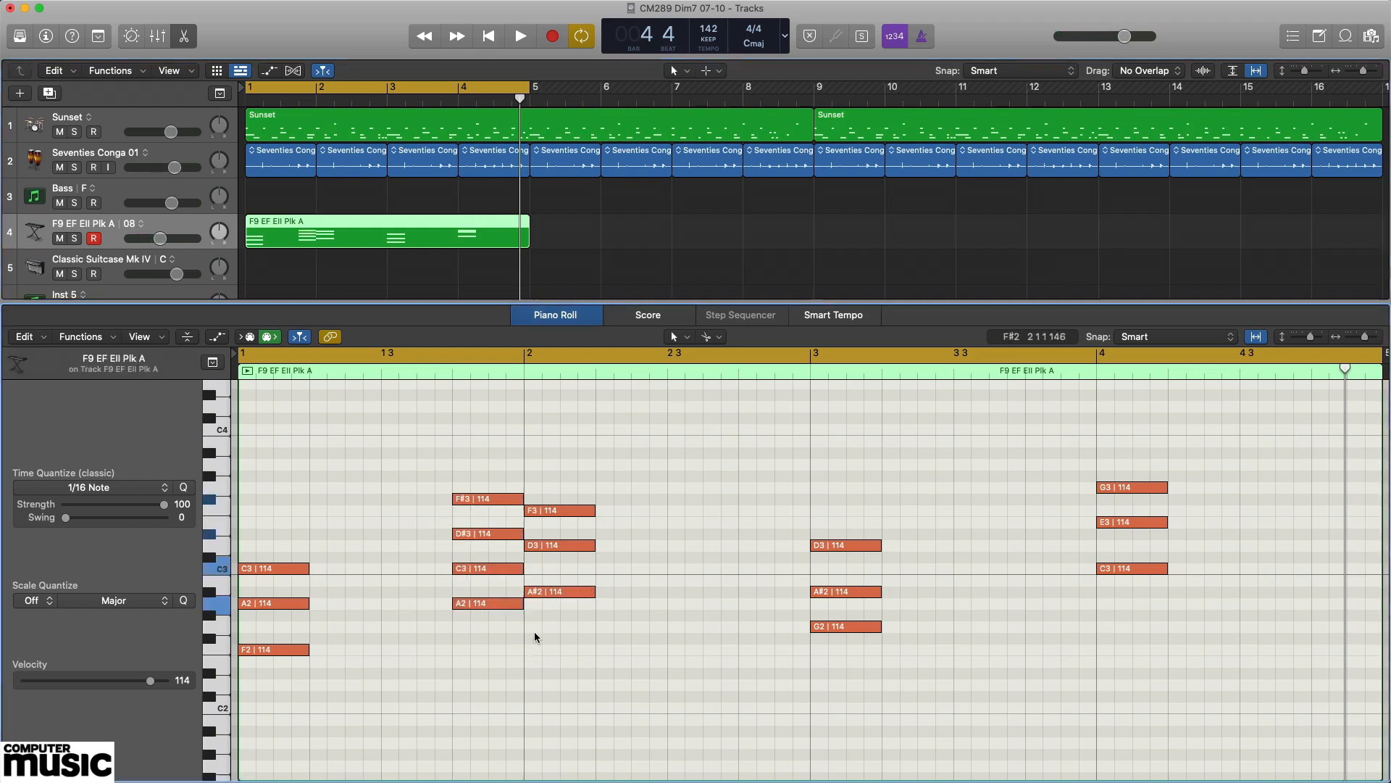
pyautogui.click(506, 602)
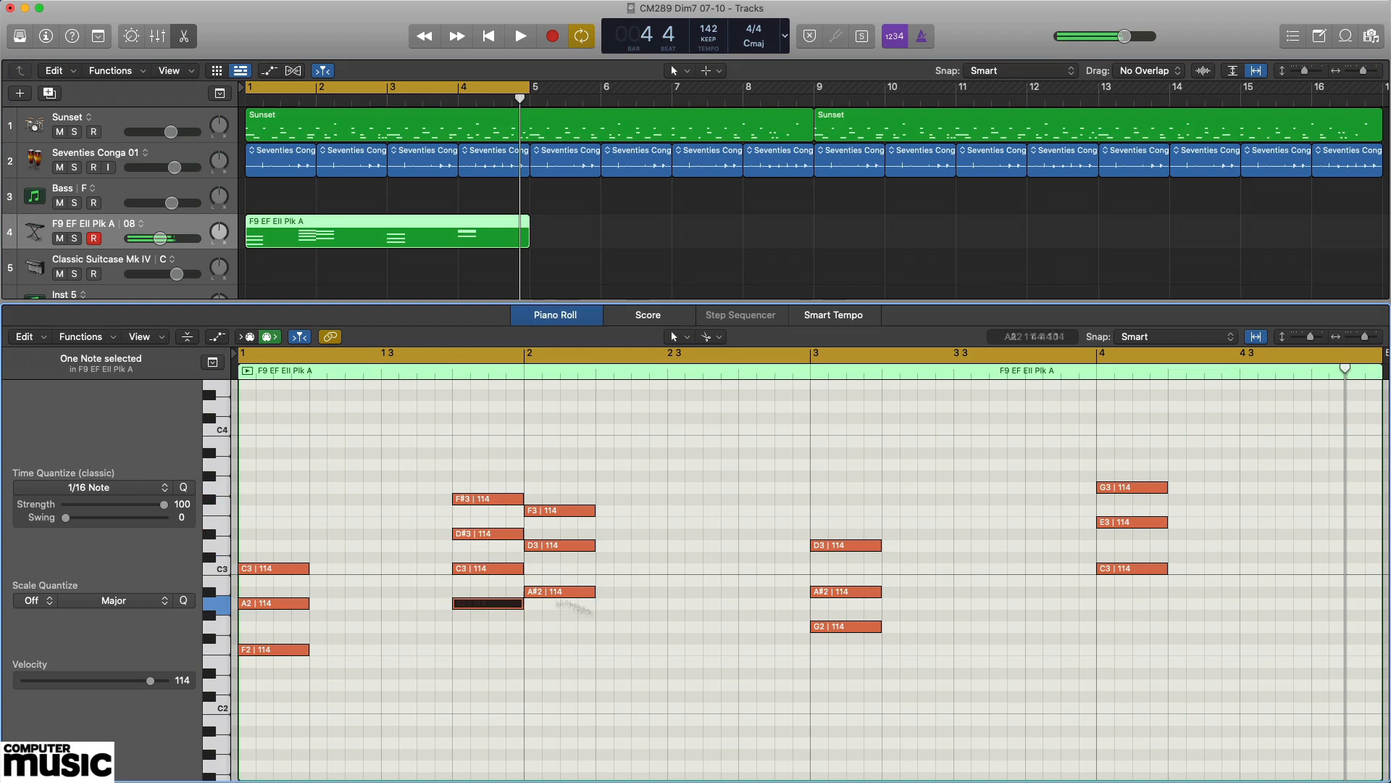
pyautogui.click(653, 673)
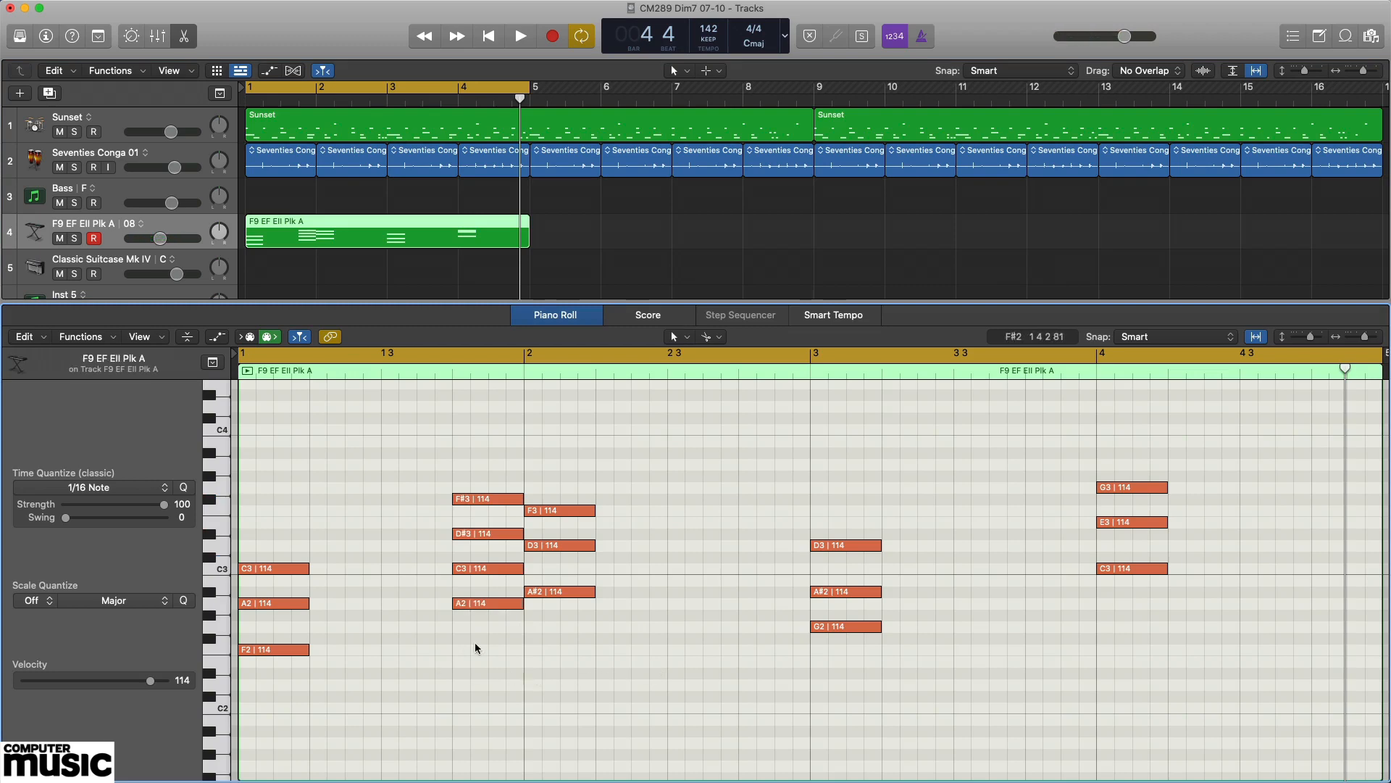
pyautogui.moveTo(475, 647); pyautogui.dragTo(499, 473)
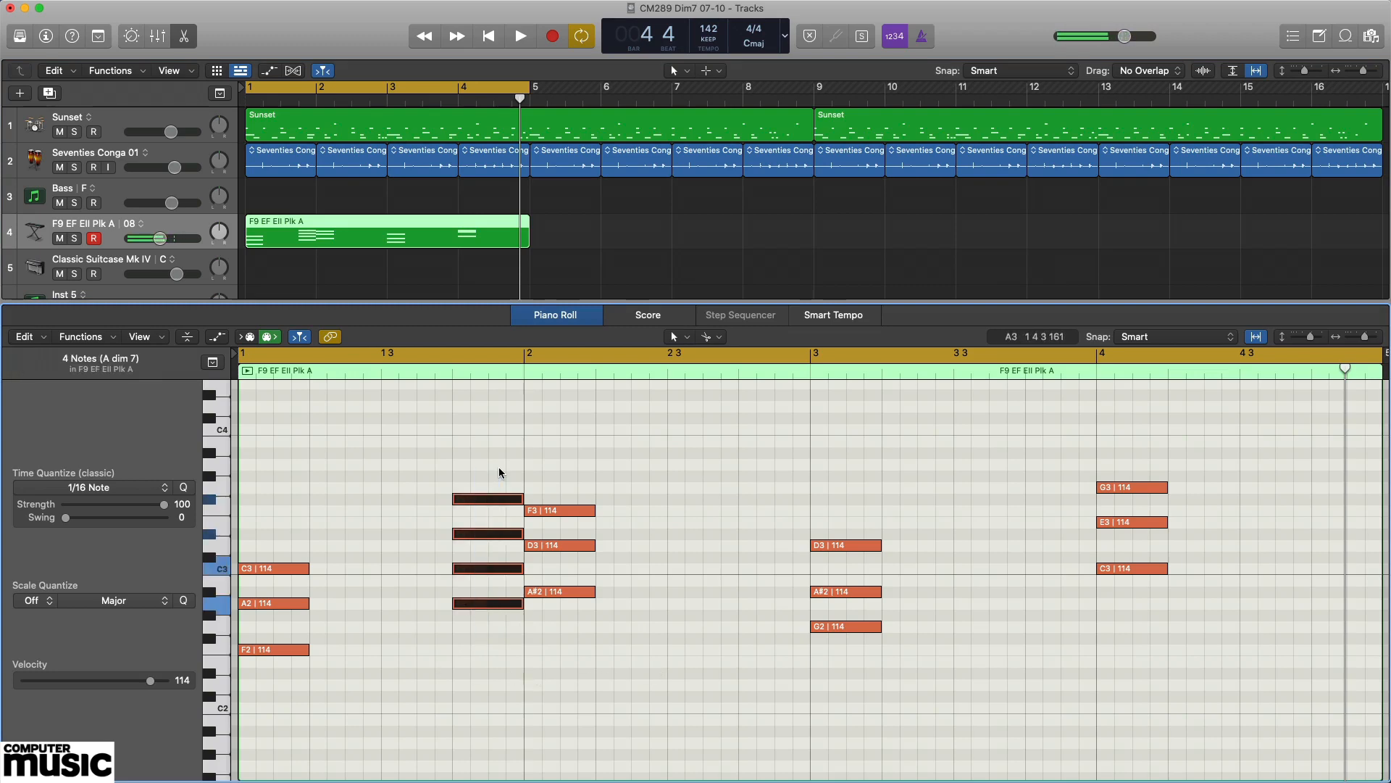
pyautogui.click(636, 434)
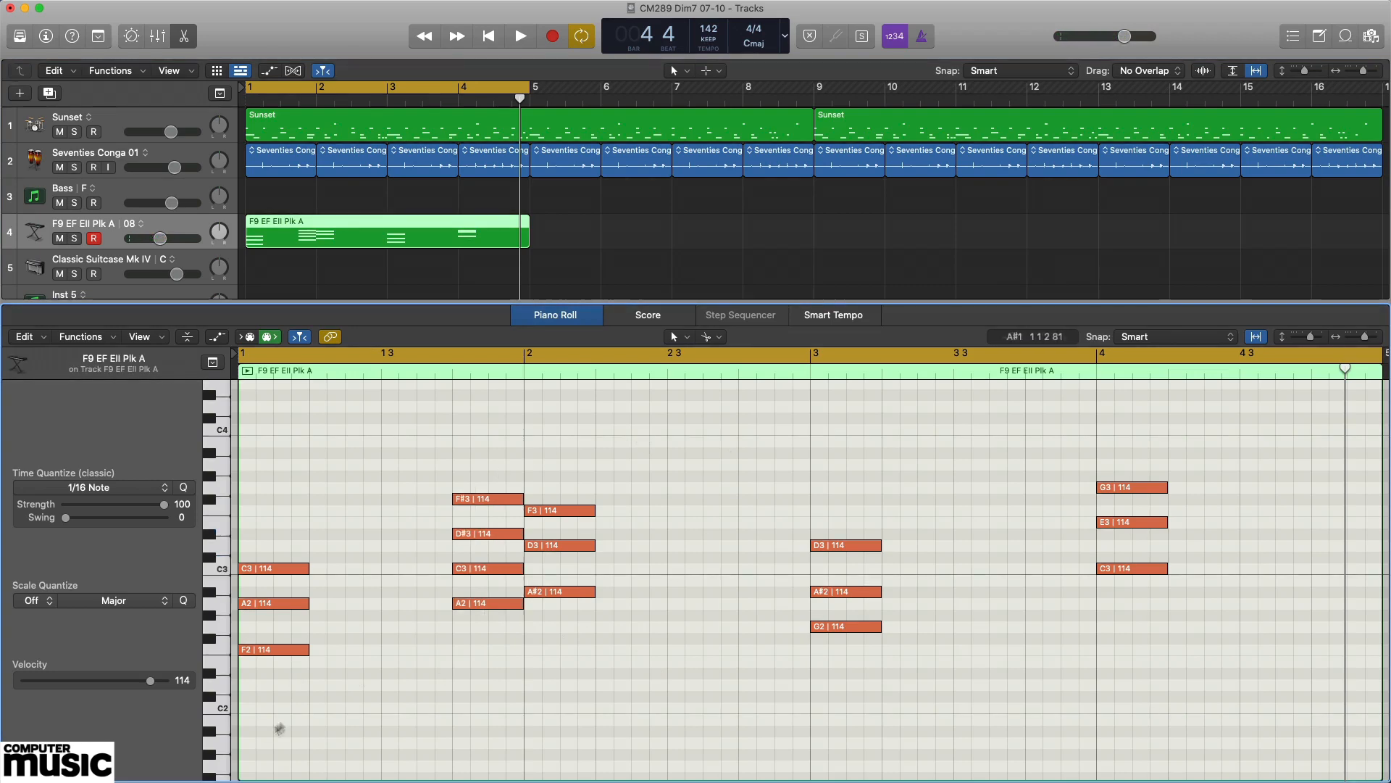
# Audition the F triad, the A diminished seventh and the B♭ triad in turn, and play the four-bar cycle with the other tracks.
pyautogui.moveTo(291, 678); pyautogui.dragTo(304, 521)
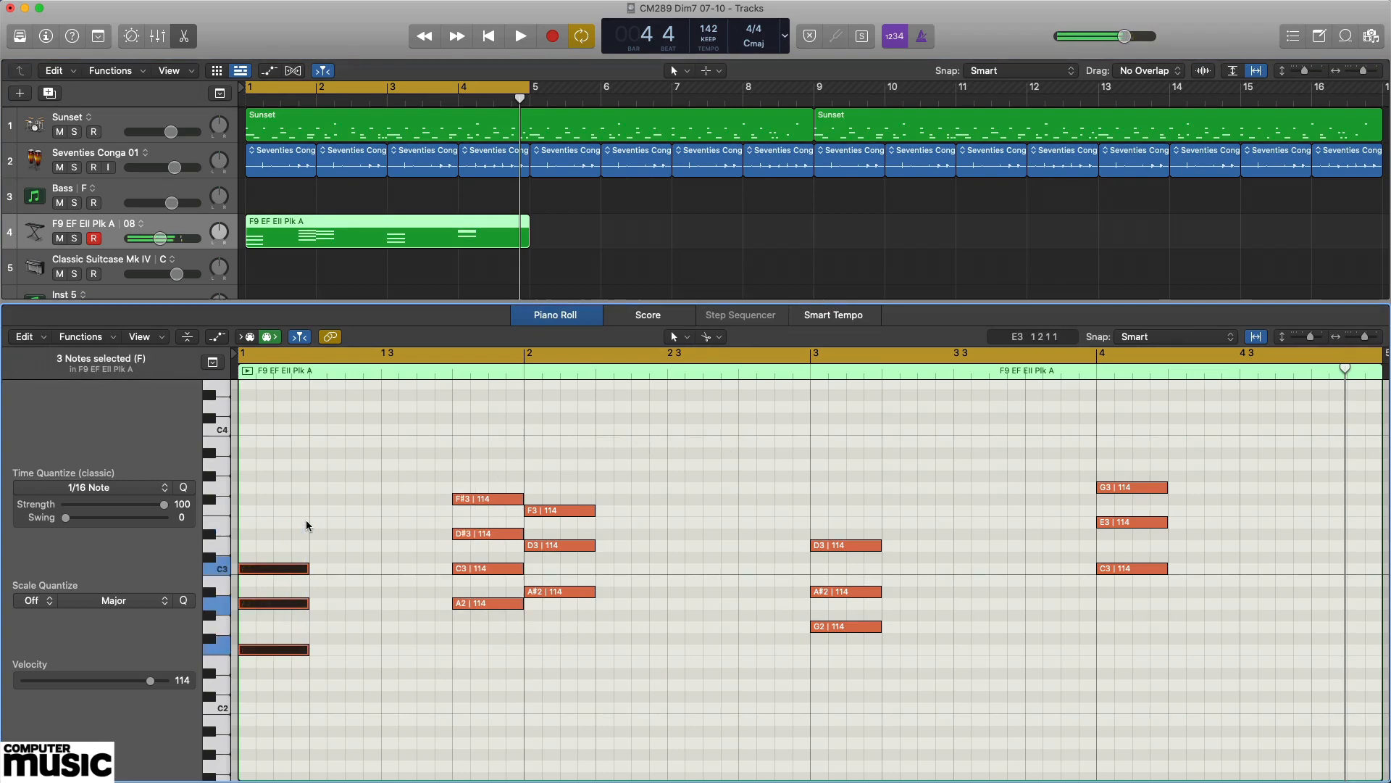
pyautogui.moveTo(497, 634); pyautogui.dragTo(503, 471)
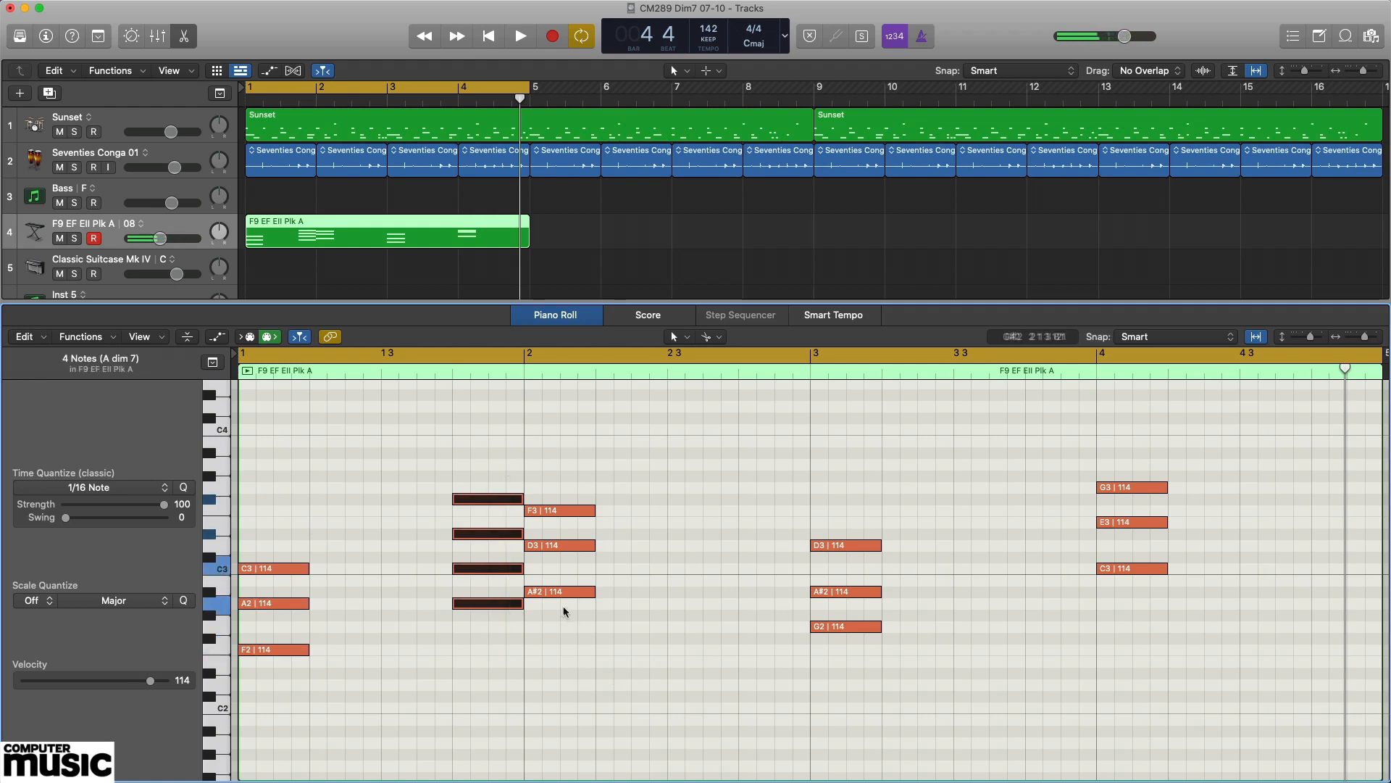
pyautogui.moveTo(557, 614); pyautogui.dragTo(563, 467)
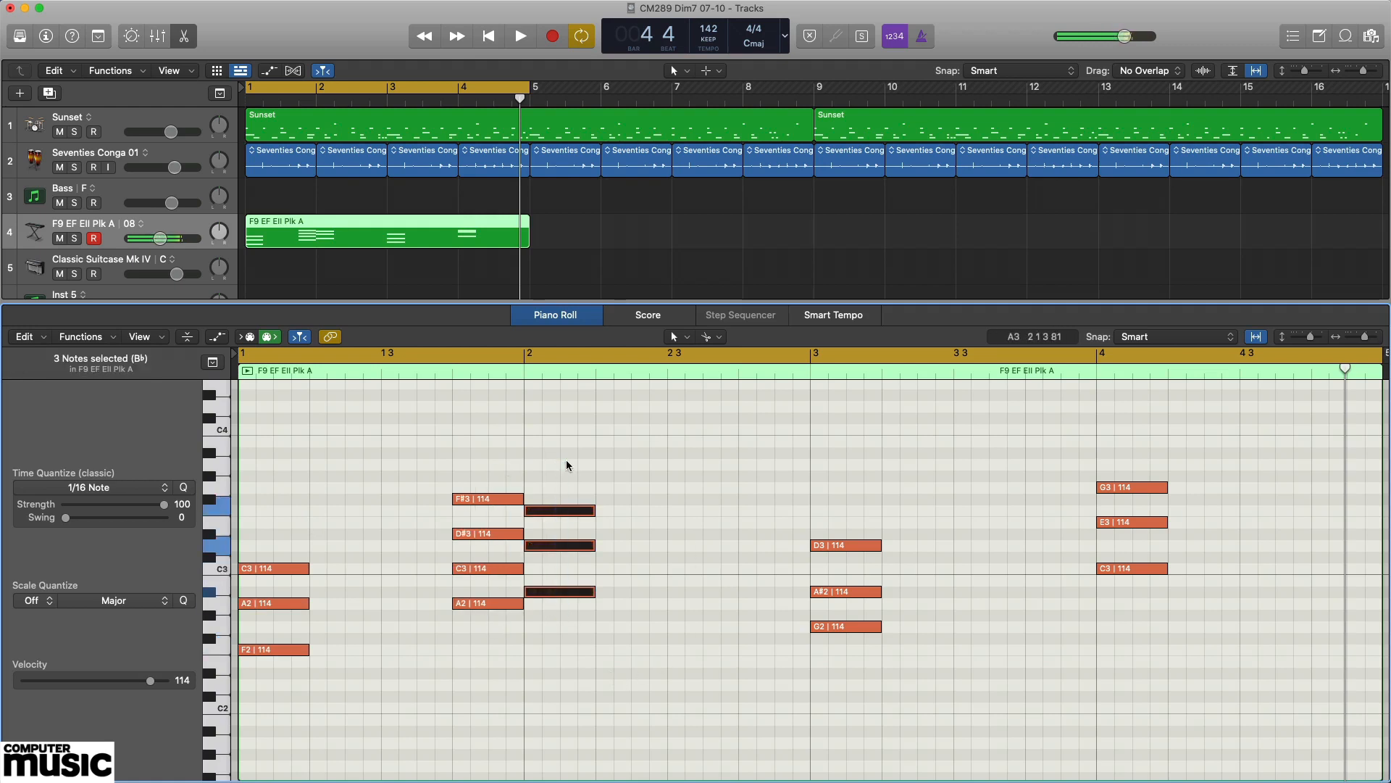
pyautogui.click(704, 470)
pyautogui.press('space')
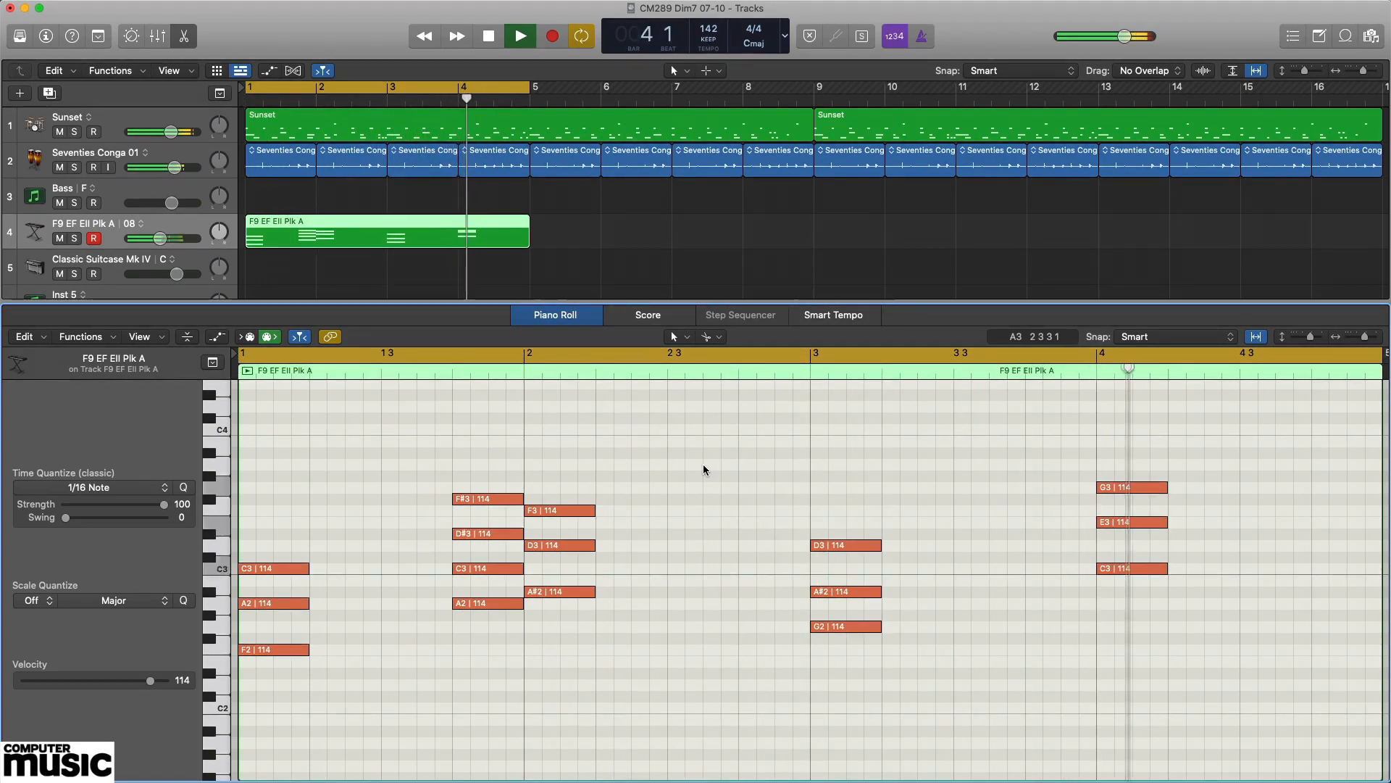
pyautogui.press('space')
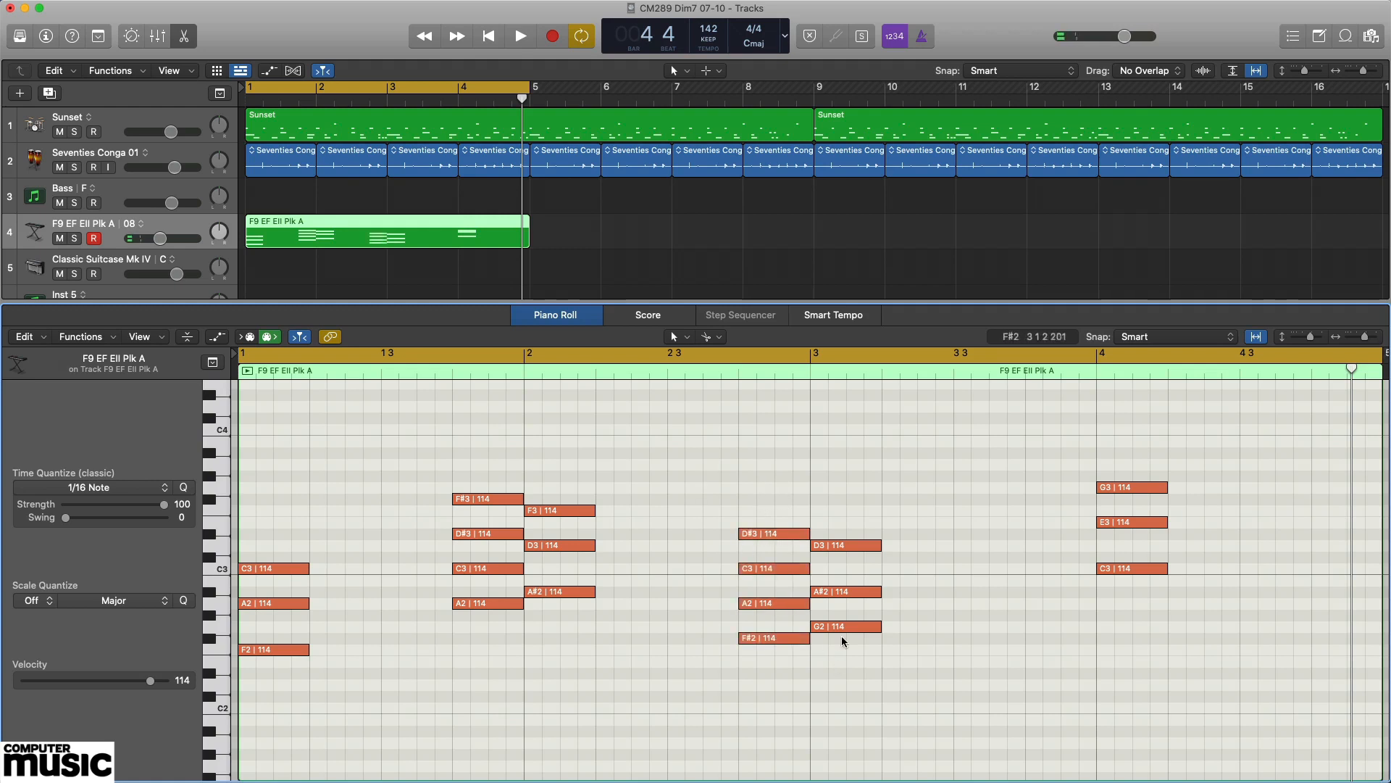
# Audition the F# diminished seventh before bar 3 and the G minor triad it resolves to, and play the four-bar cycle.
pyautogui.moveTo(770, 671); pyautogui.dragTo(771, 507)
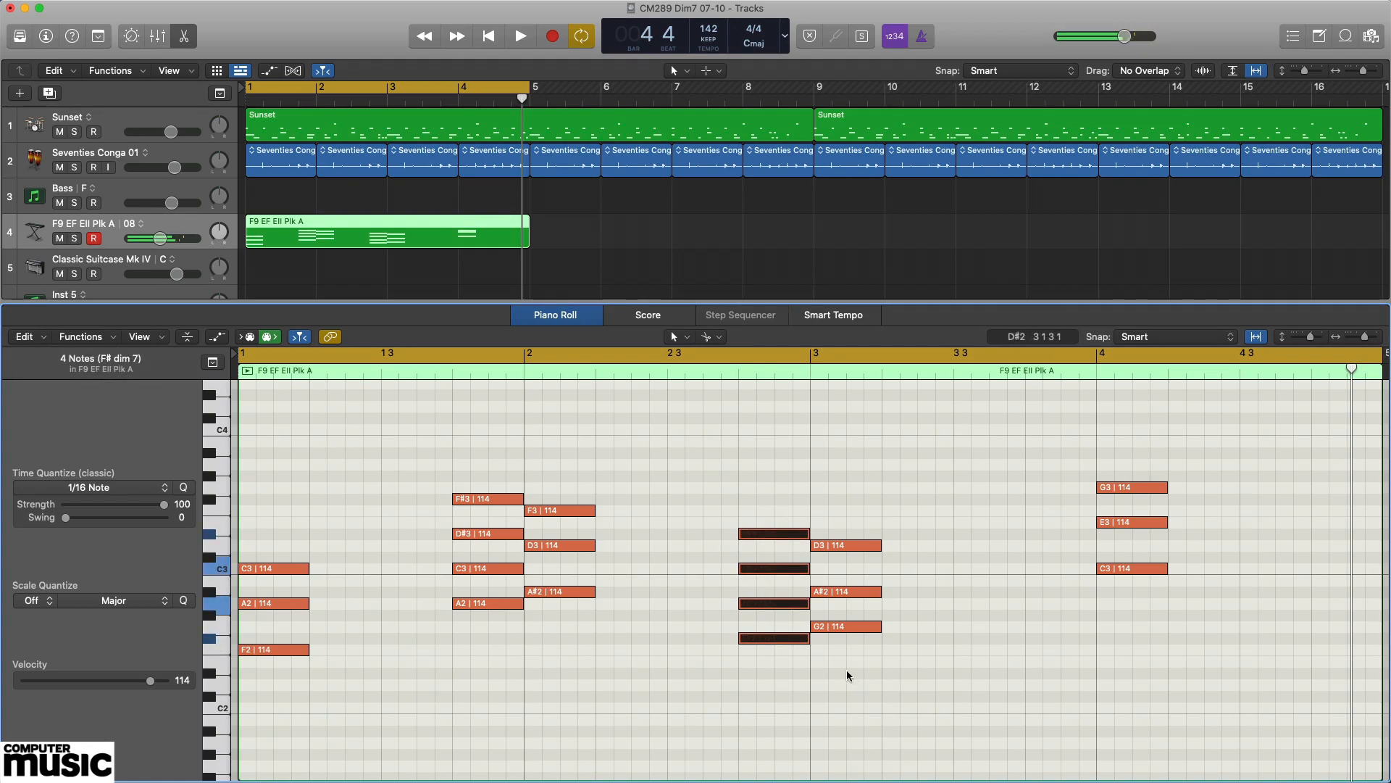
pyautogui.moveTo(849, 676); pyautogui.dragTo(844, 494)
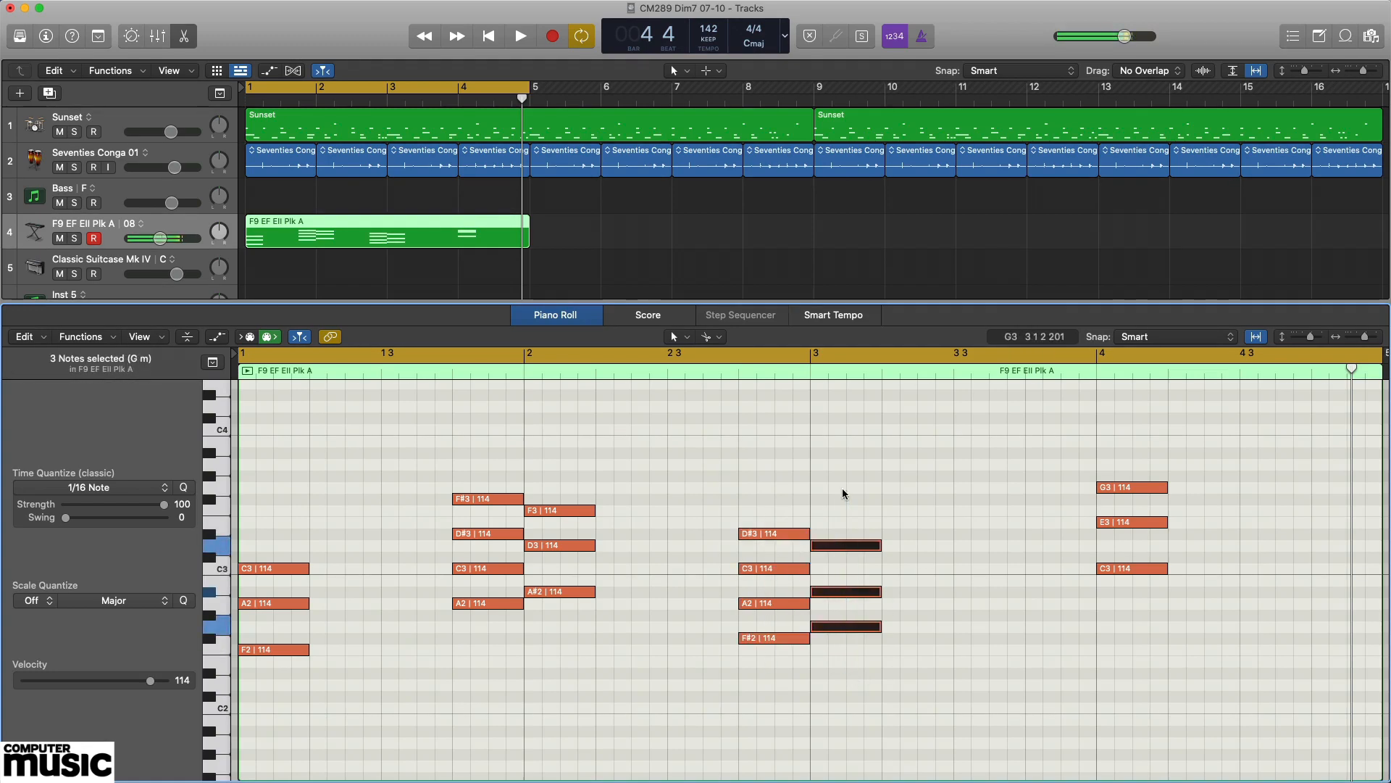
pyautogui.click(917, 471)
pyautogui.press('space')
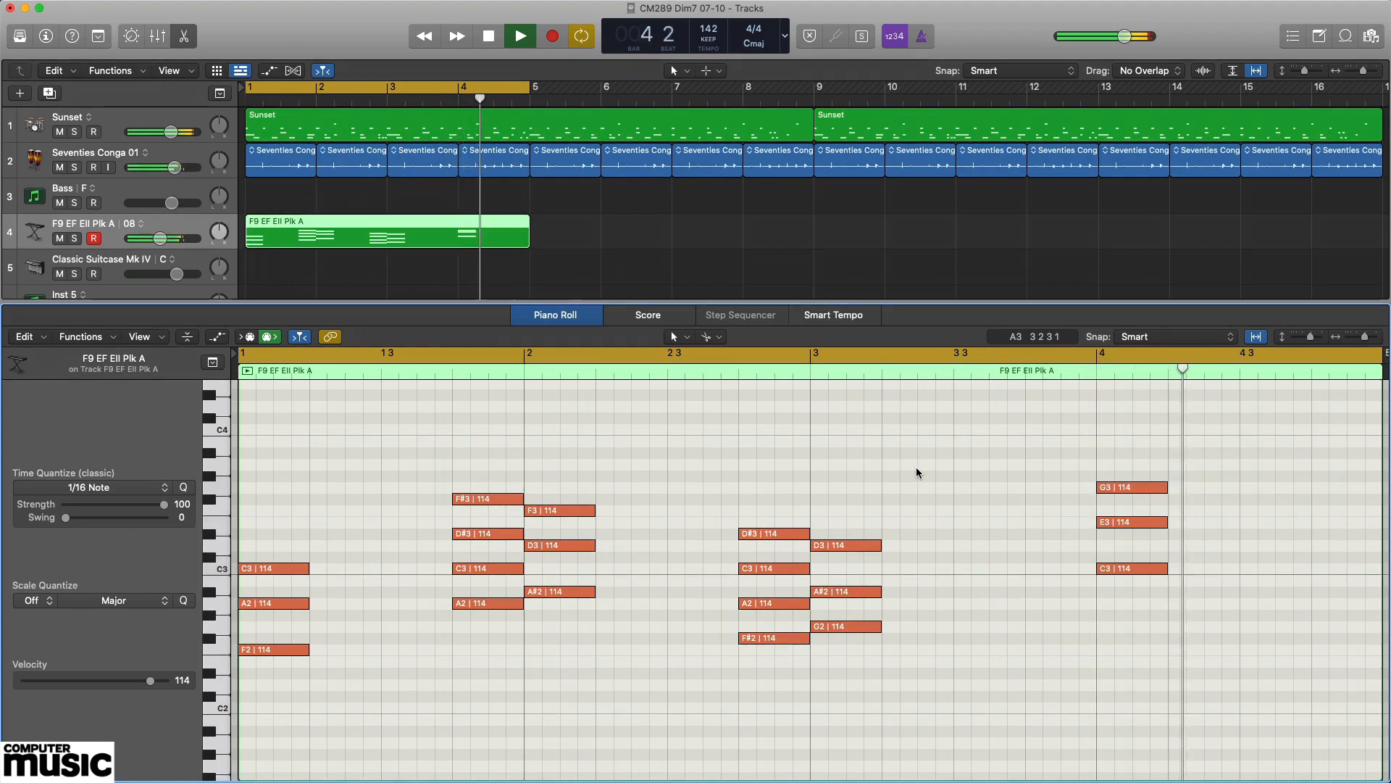
pyautogui.press('space')
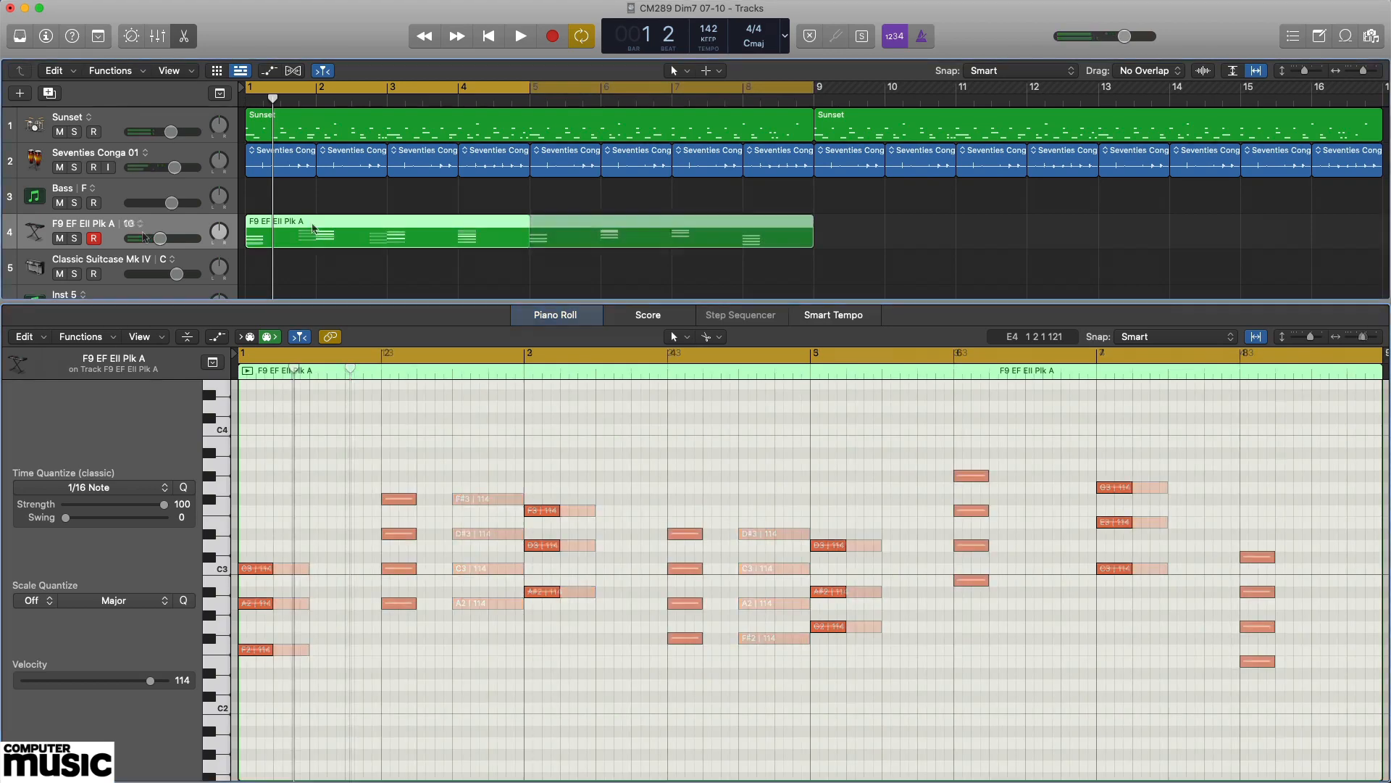
# Audition the eight chords of the eight-bar F9 EF Ell Plk A region one by one, from bar 1 to bar 8.
pyautogui.click(313, 228)
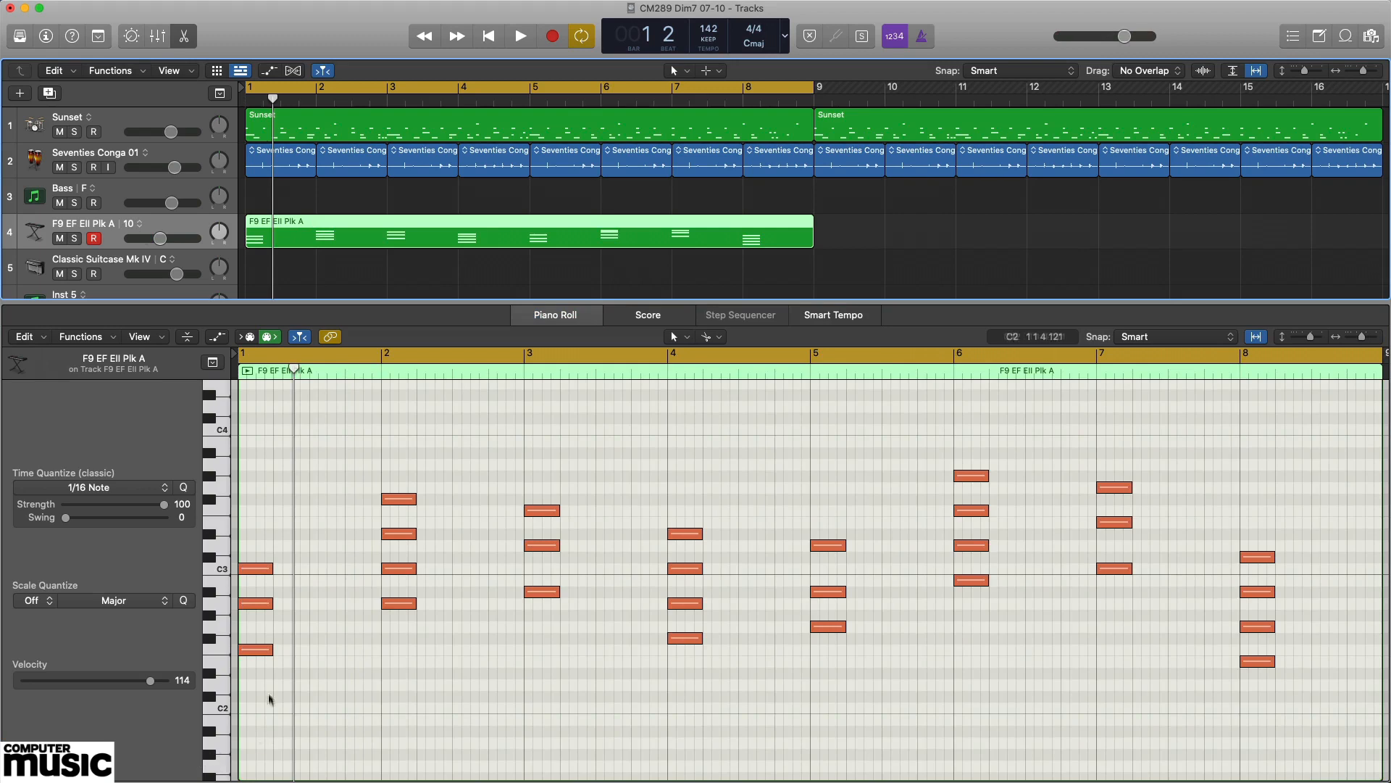
pyautogui.moveTo(269, 699); pyautogui.dragTo(265, 544)
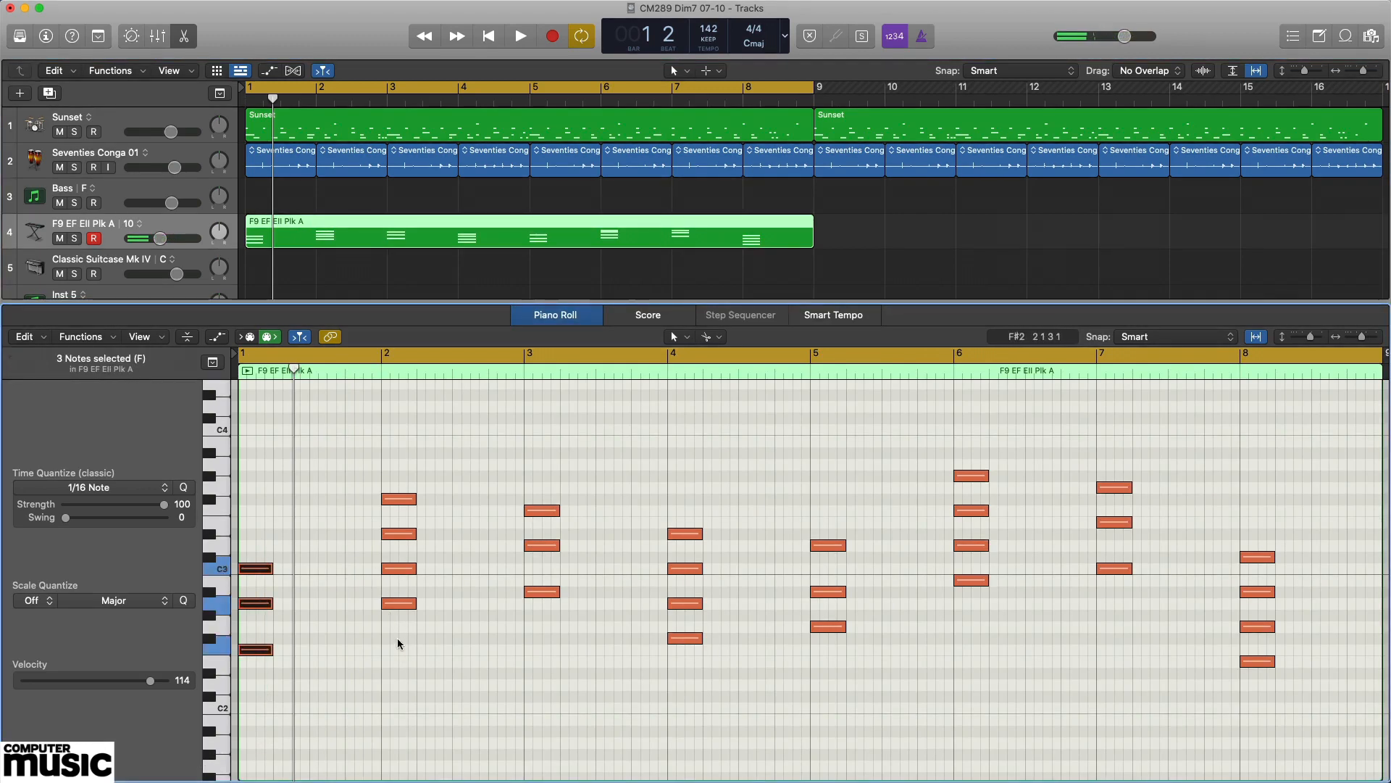
pyautogui.moveTo(398, 643); pyautogui.dragTo(406, 460)
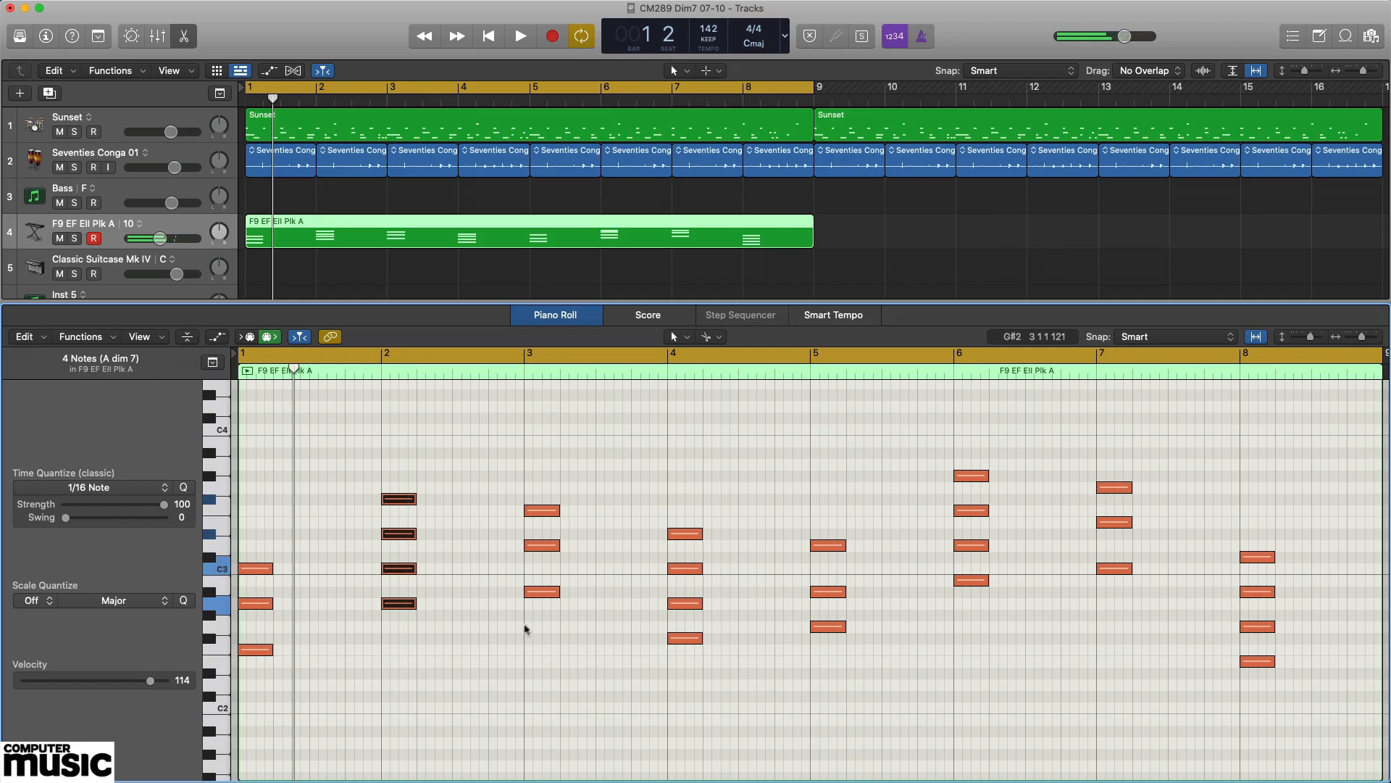
pyautogui.moveTo(539, 632); pyautogui.dragTo(545, 480)
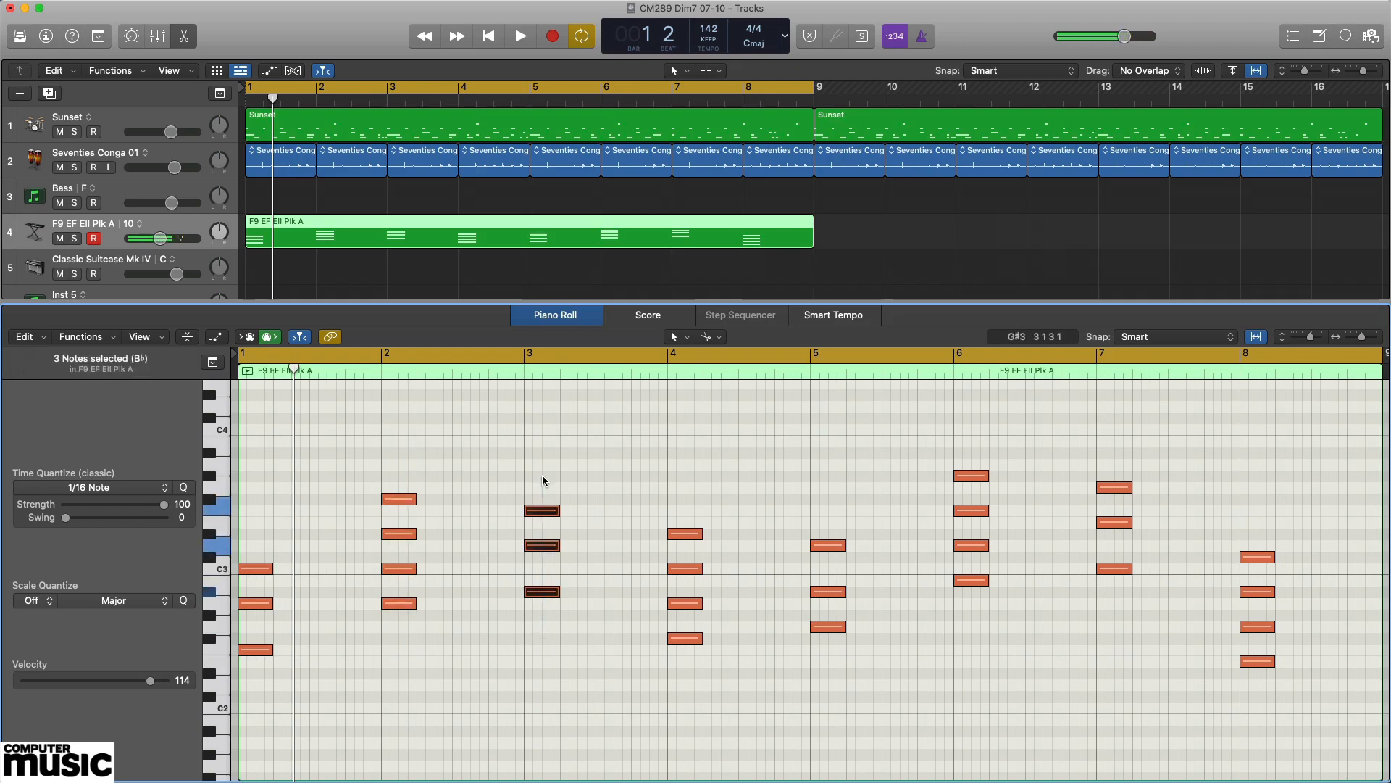
pyautogui.moveTo(689, 671); pyautogui.dragTo(686, 488)
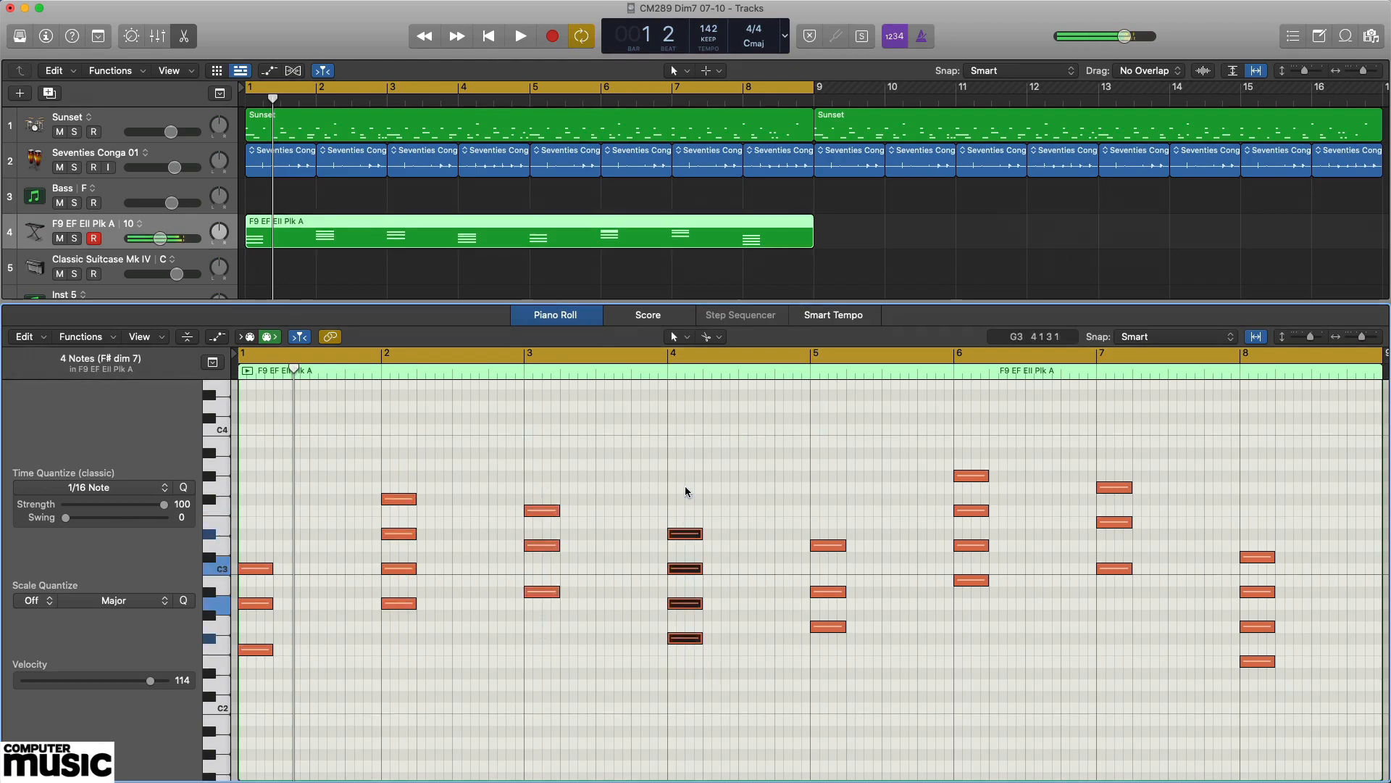
pyautogui.moveTo(835, 659); pyautogui.dragTo(829, 502)
pyautogui.moveTo(975, 614); pyautogui.dragTo(978, 435)
pyautogui.moveTo(1120, 601); pyautogui.dragTo(1118, 416)
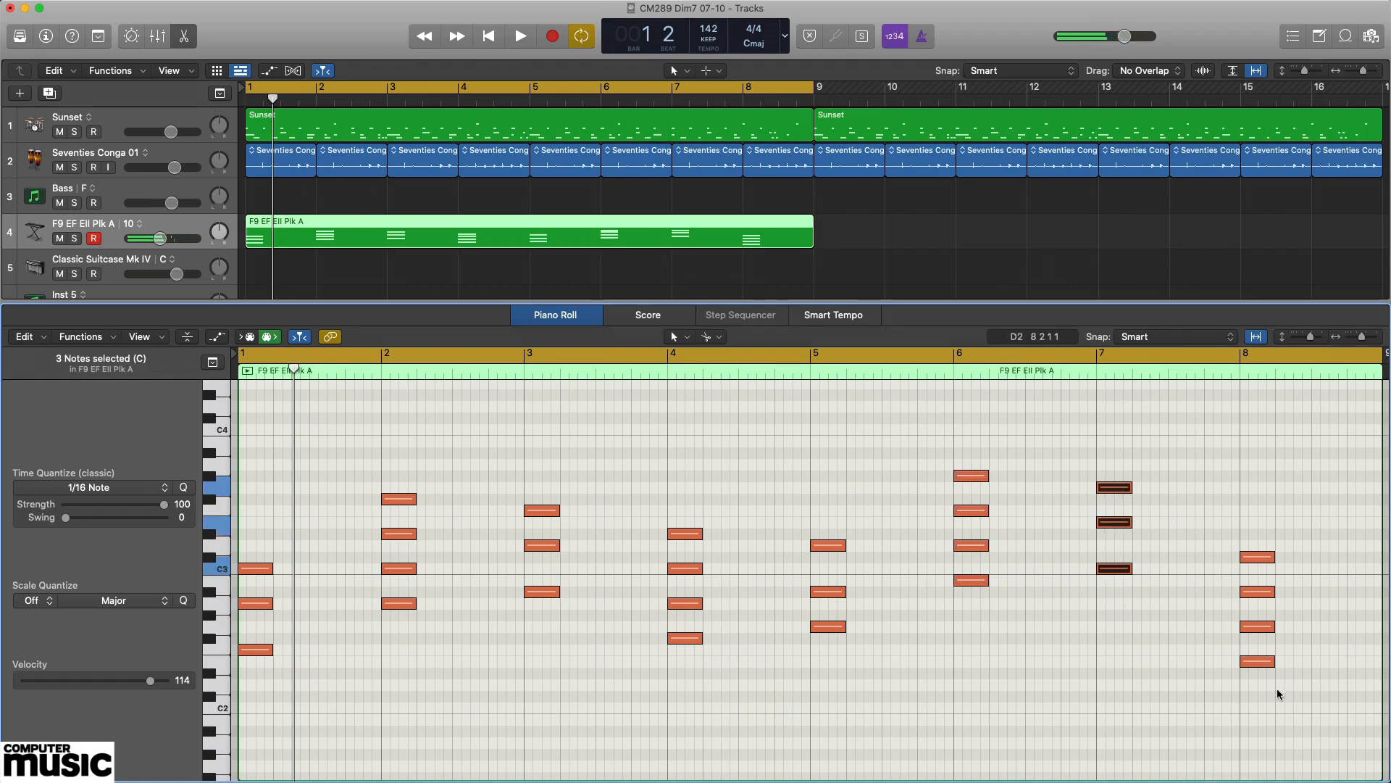
pyautogui.click(1269, 708)
pyautogui.moveTo(1269, 707); pyautogui.dragTo(1261, 531)
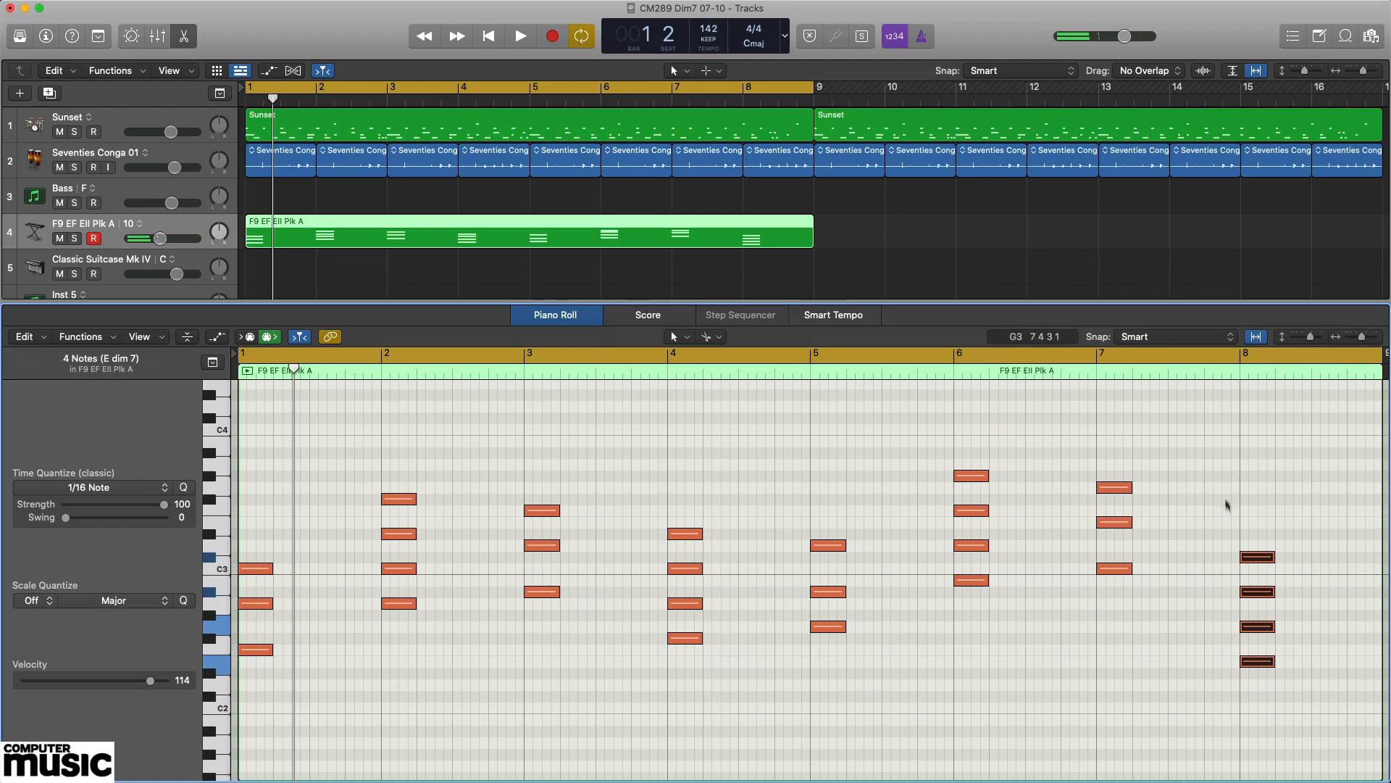
# Play the eight-bar progression through with the drum and conga tracks.
pyautogui.click(1134, 694)
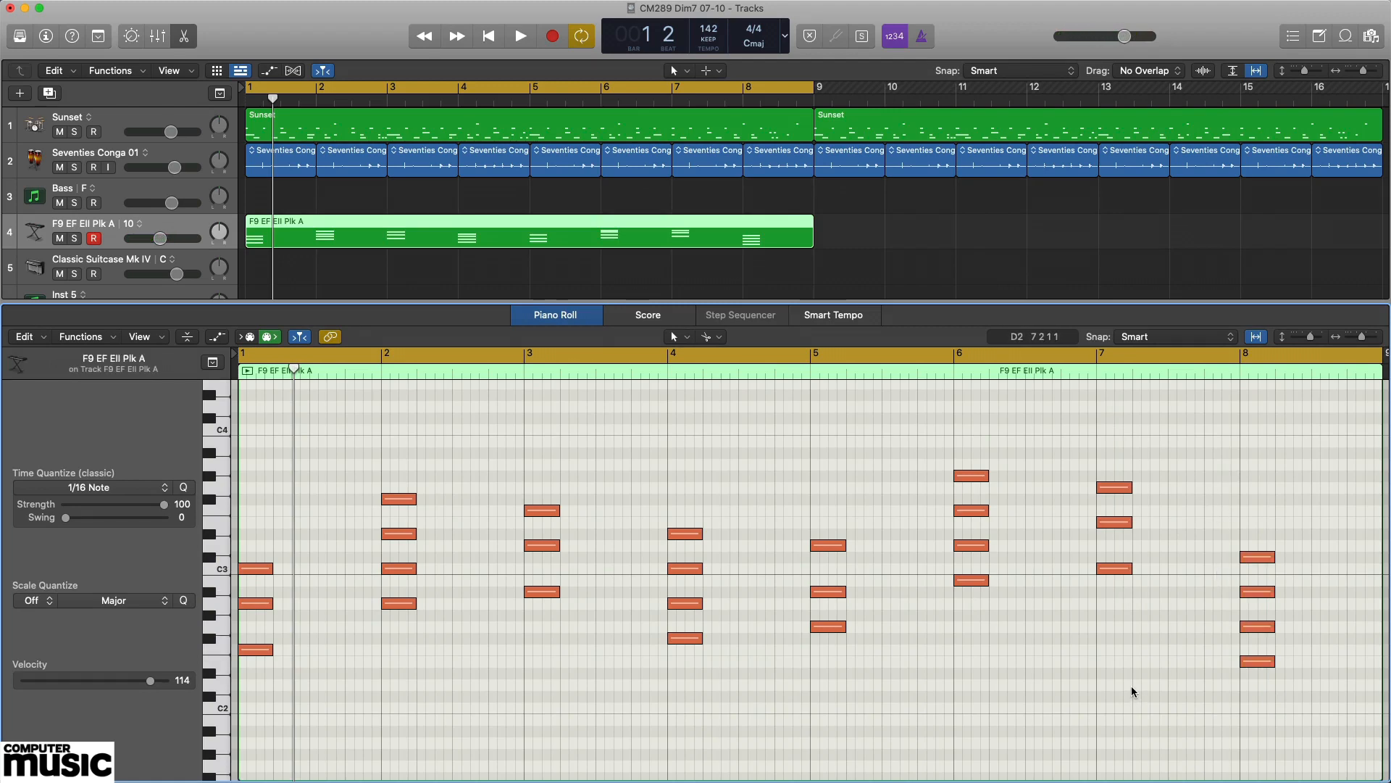
pyautogui.press('space')
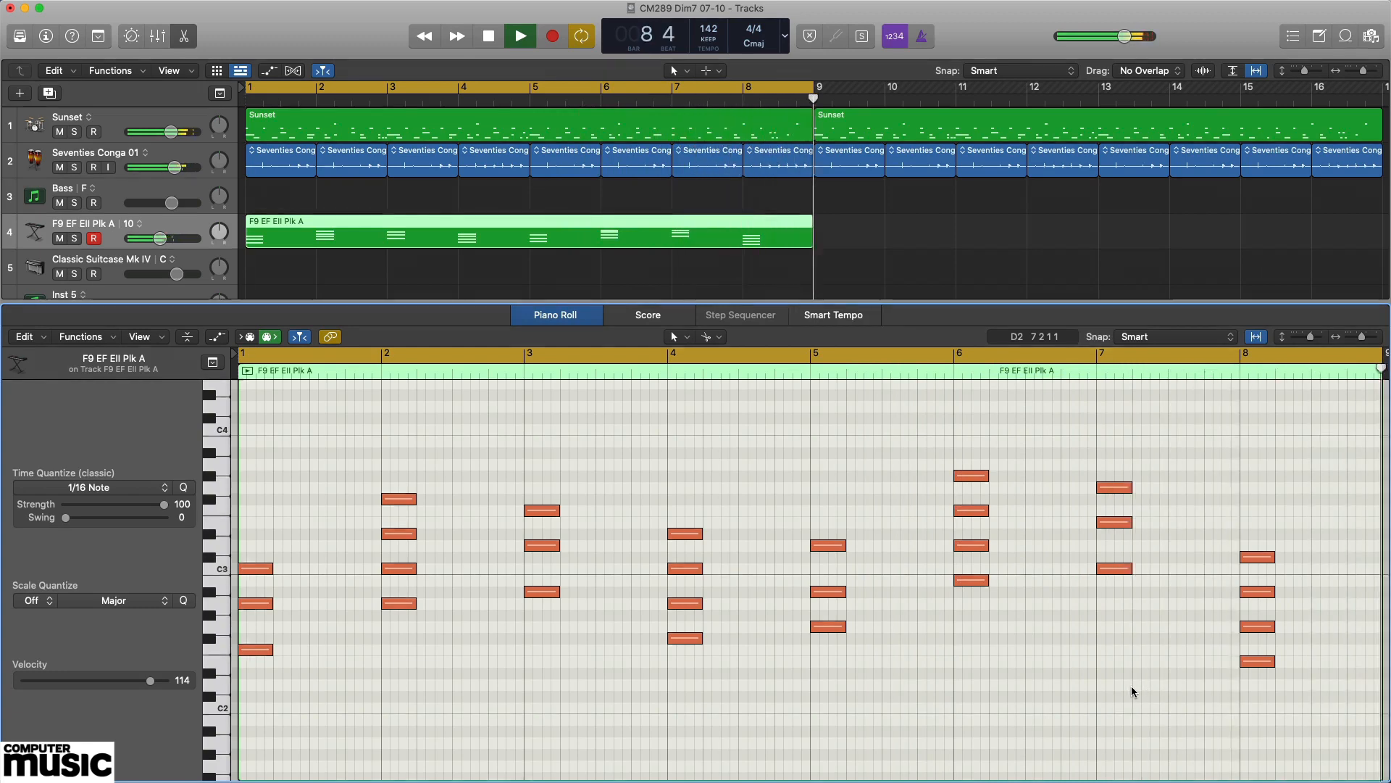
pyautogui.press('space')
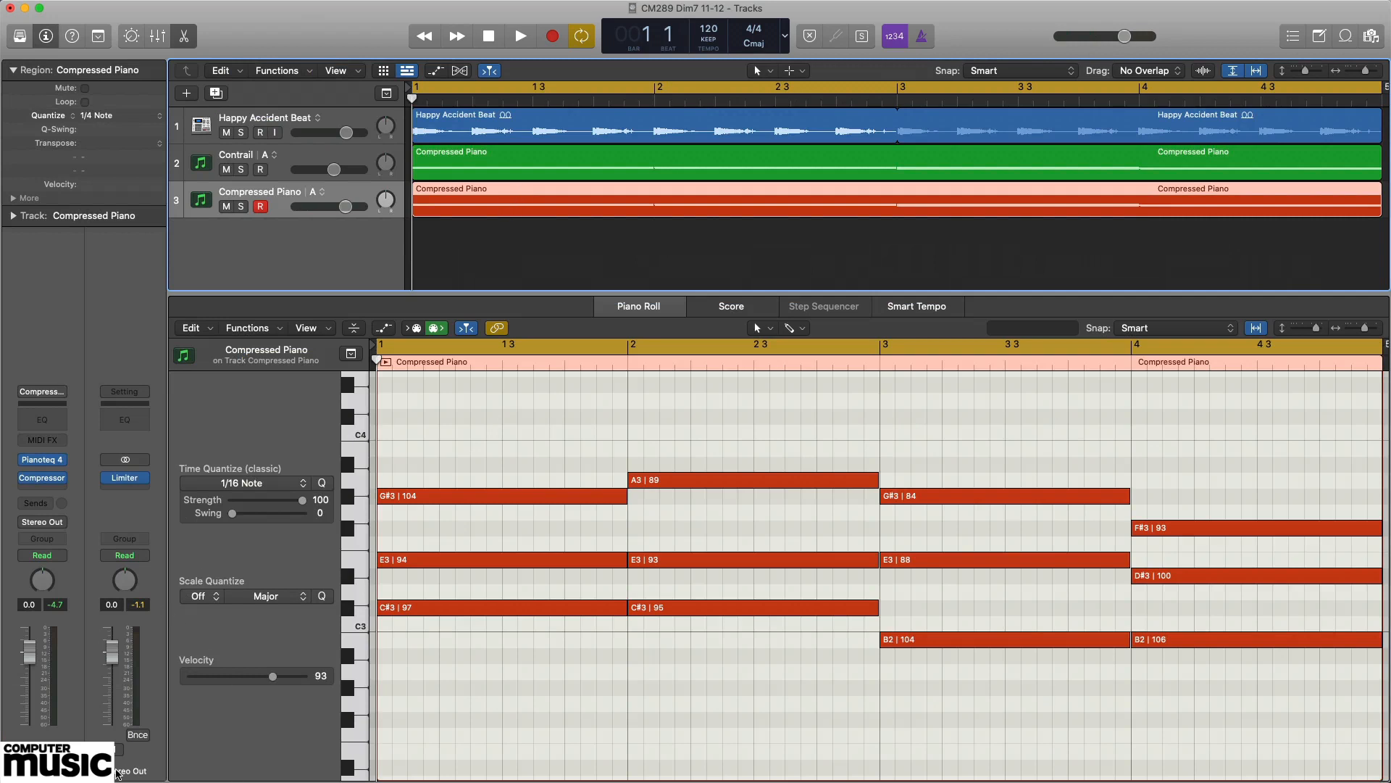
# Audition the C# minor, A, E and B triads of the Compressed Piano region in turn, and play the four-bar progression with the beat.
pyautogui.click(717, 477)
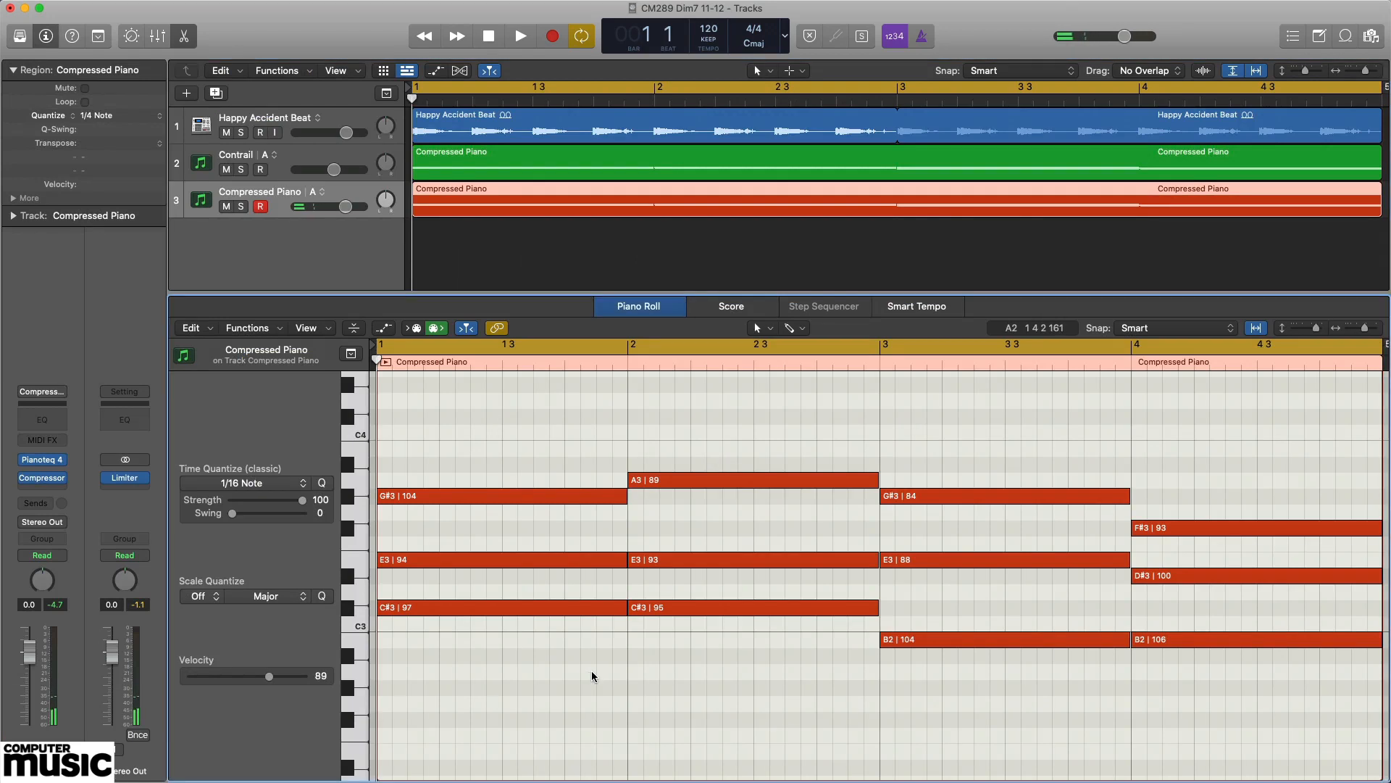
pyautogui.moveTo(517, 650); pyautogui.dragTo(577, 439)
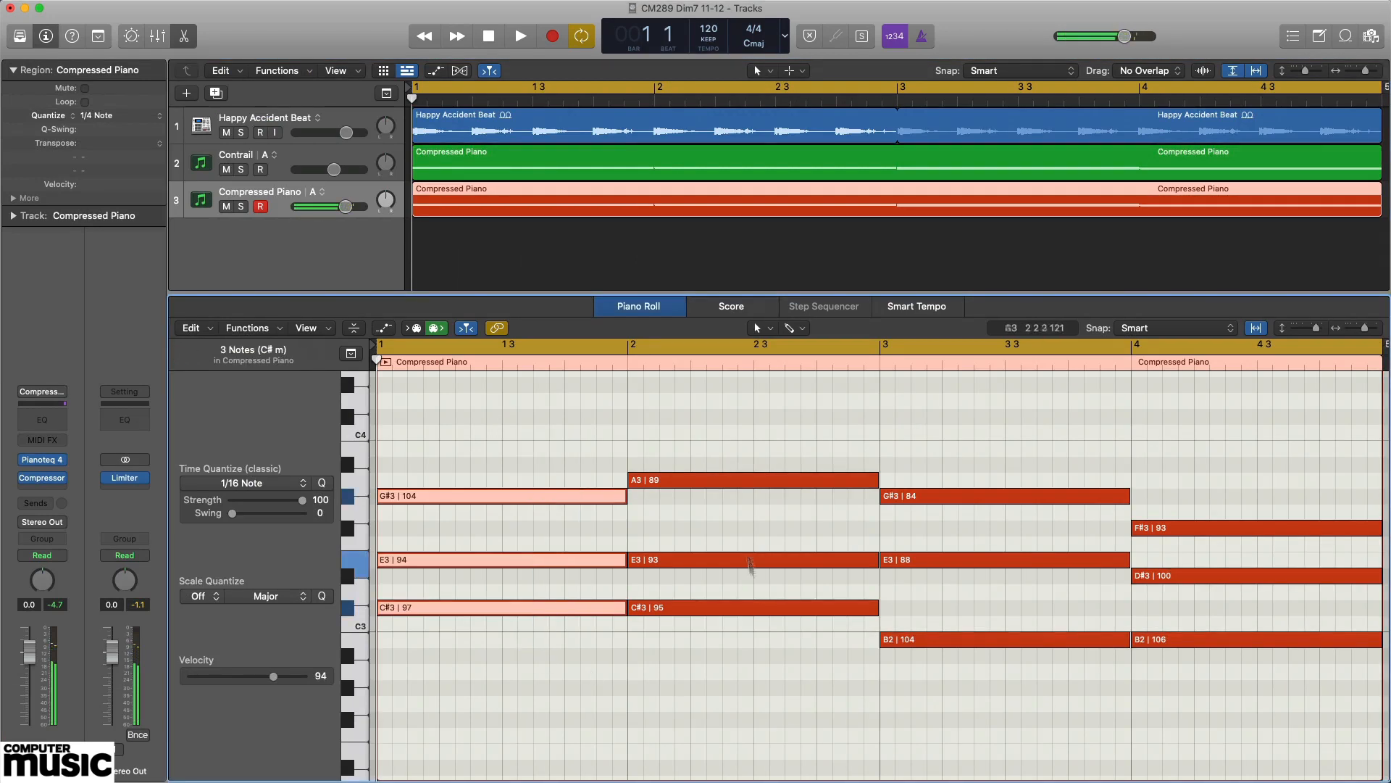
pyautogui.moveTo(727, 655); pyautogui.dragTo(781, 442)
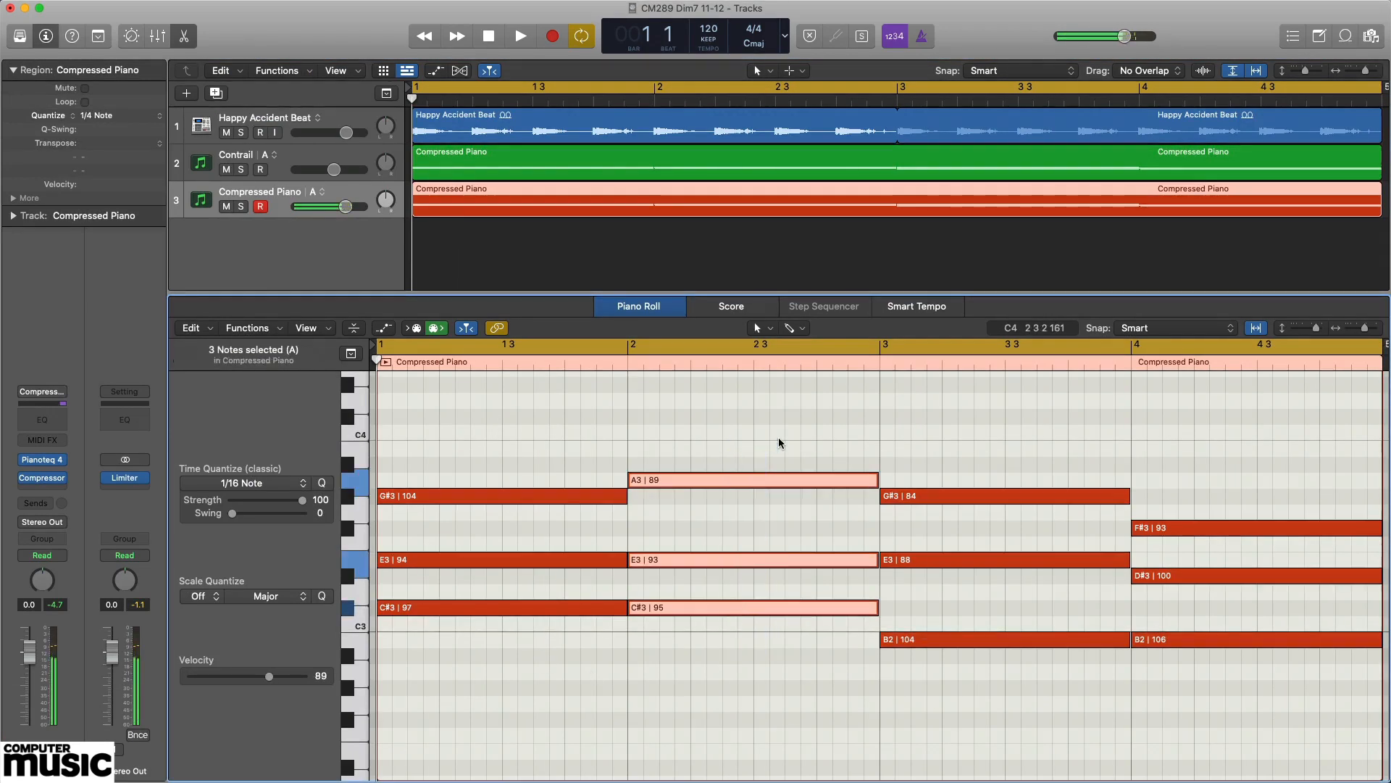
pyautogui.moveTo(994, 700); pyautogui.dragTo(1015, 456)
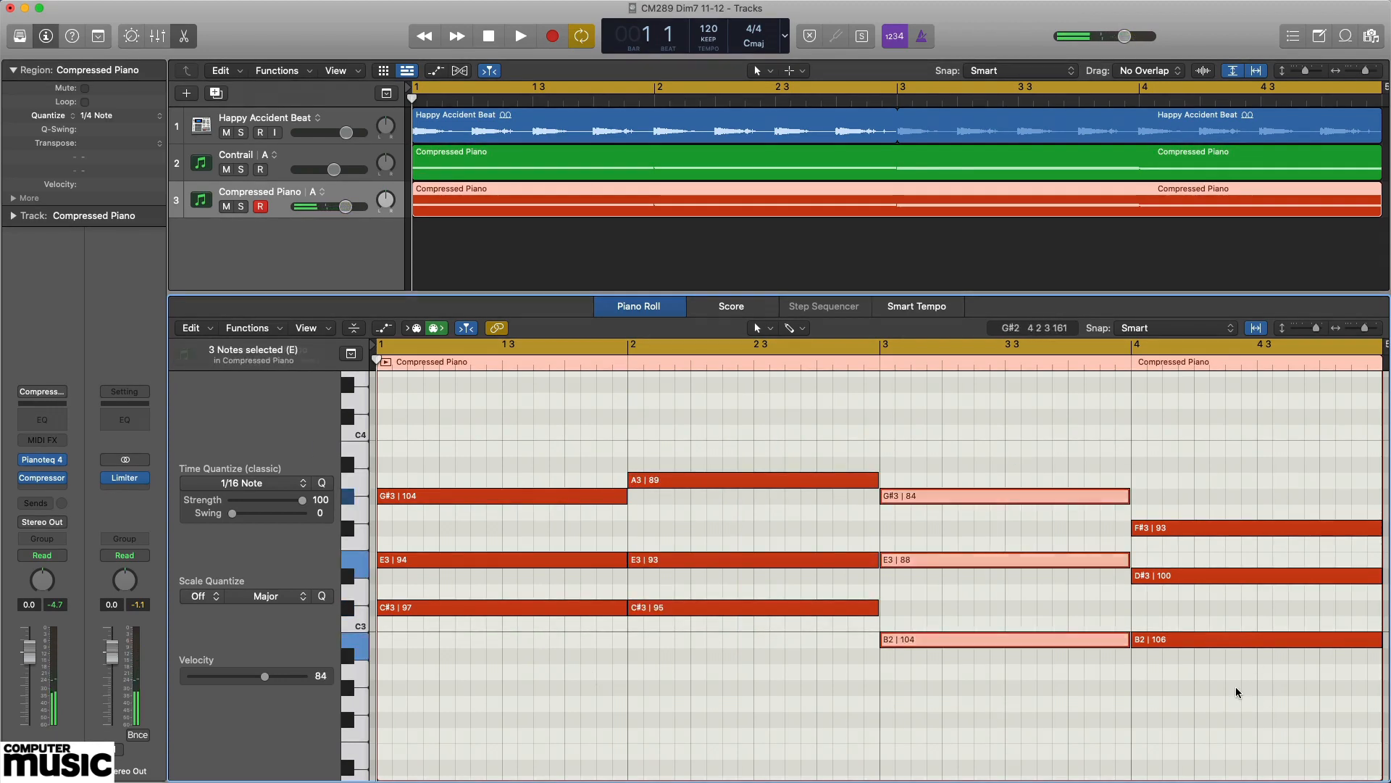
pyautogui.moveTo(1237, 692); pyautogui.dragTo(1242, 472)
pyautogui.click(1242, 463)
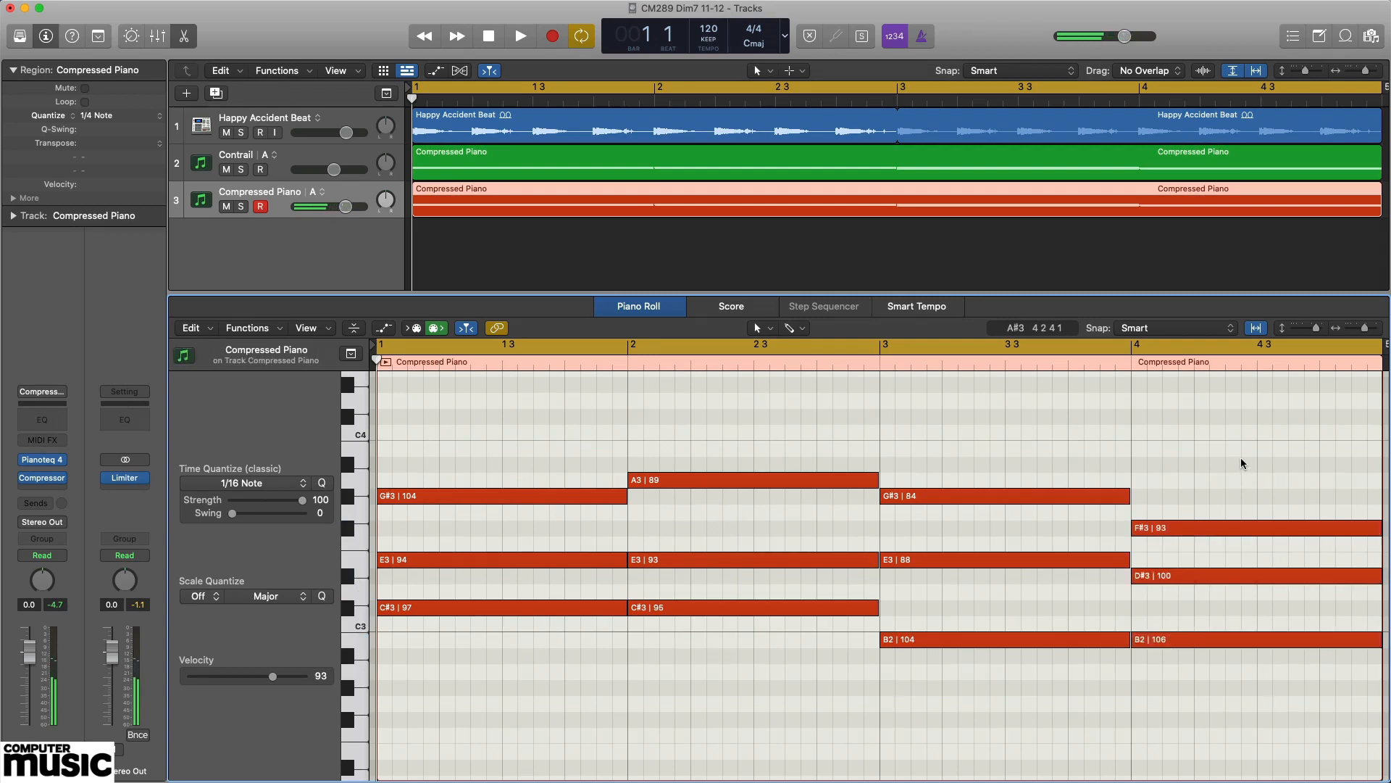
pyautogui.press('space')
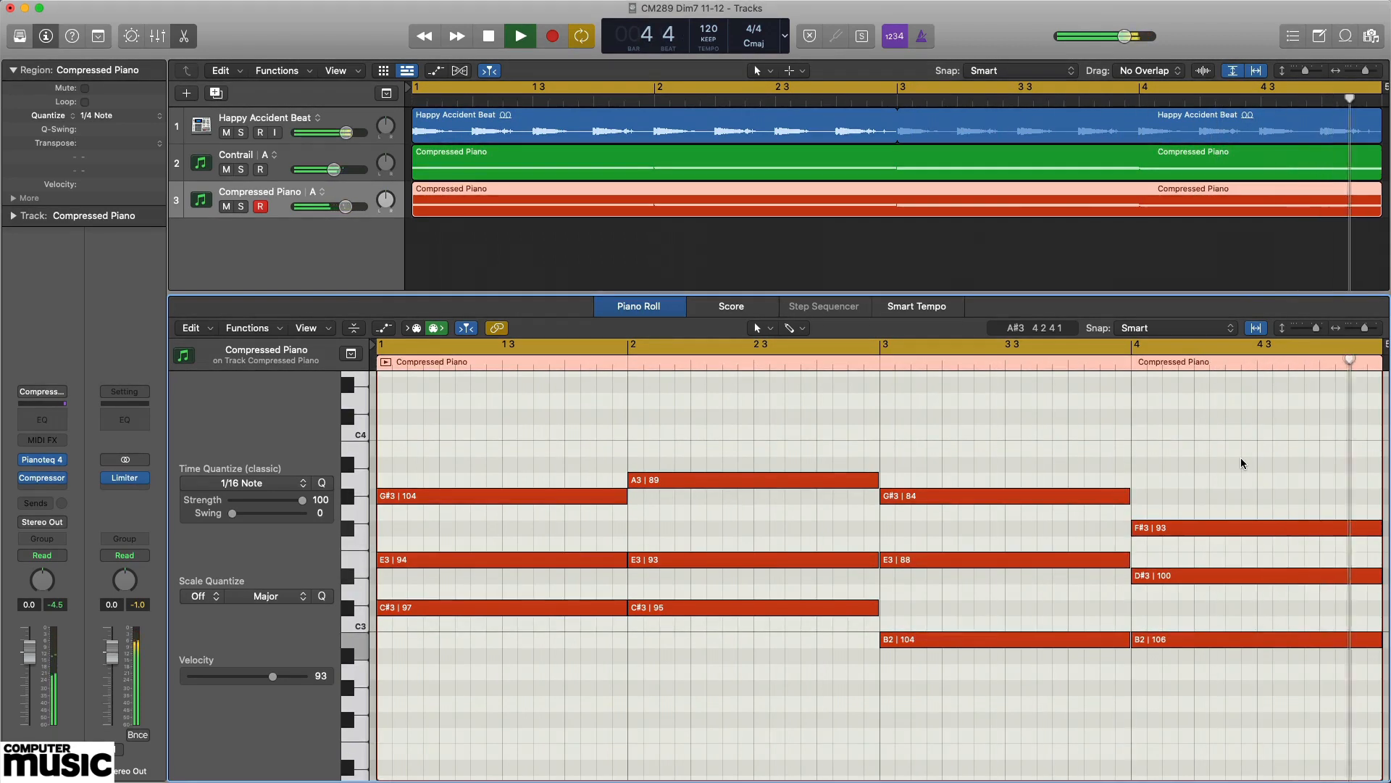
# Stop playback and audition the half-bar B triad in bar 4, the C# minor triad in bar 1 and its C#3 root.
pyautogui.press('space')
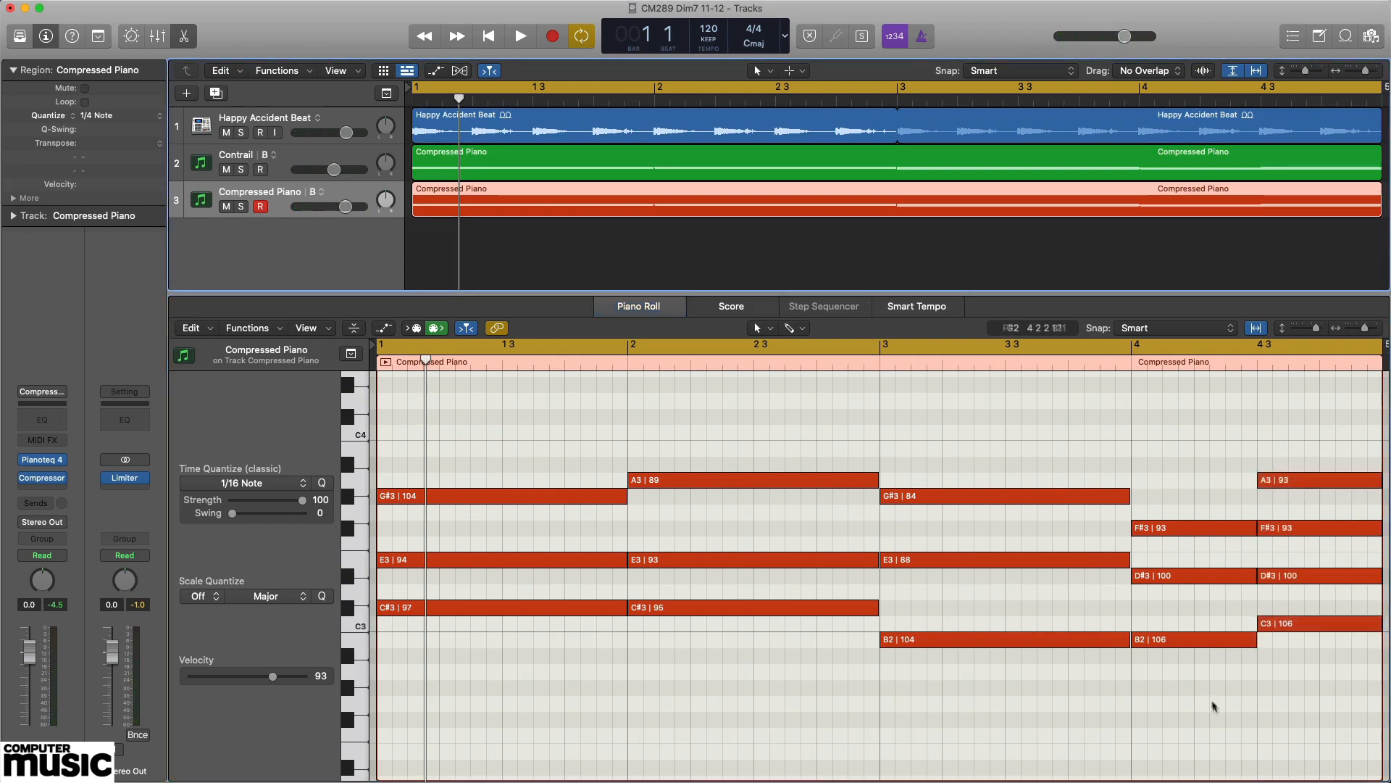
pyautogui.moveTo(1205, 703); pyautogui.dragTo(1206, 499)
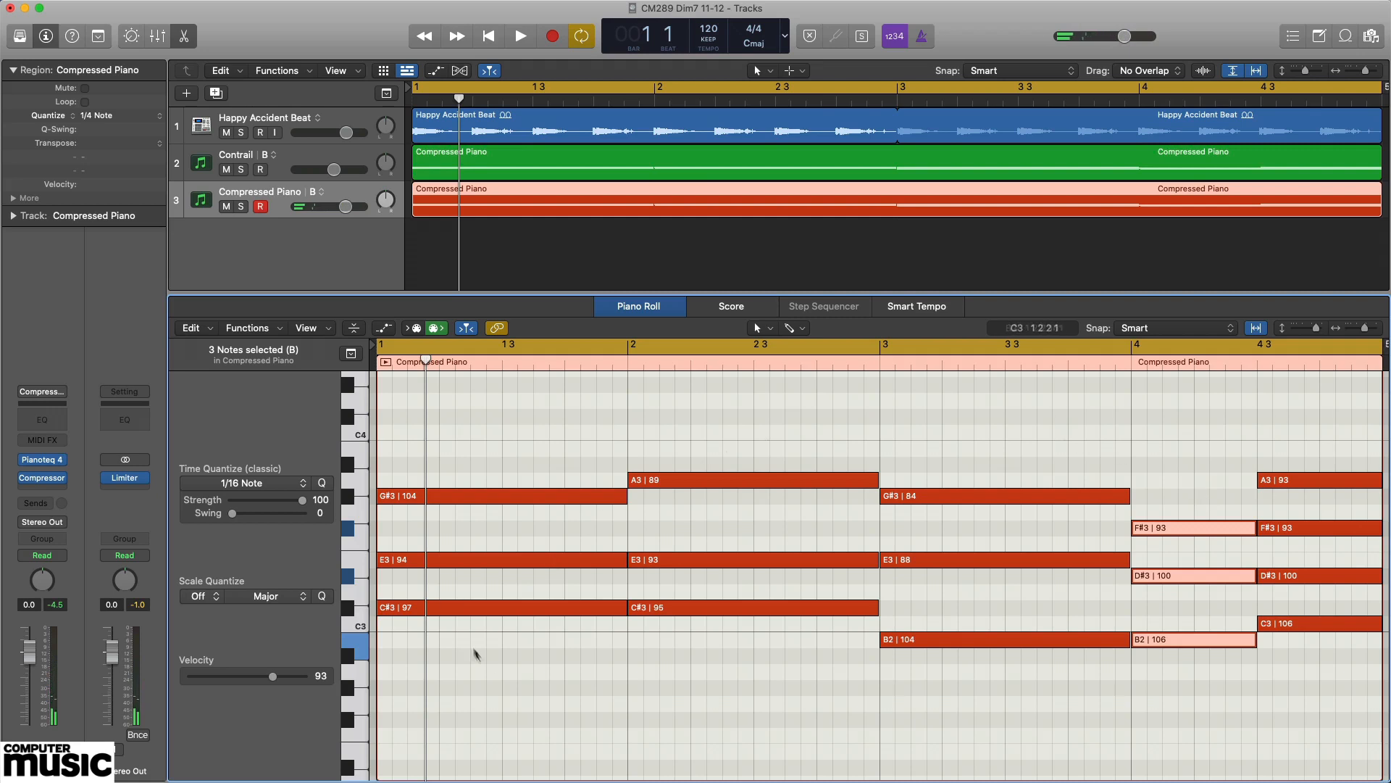
pyautogui.moveTo(484, 664); pyautogui.dragTo(509, 422)
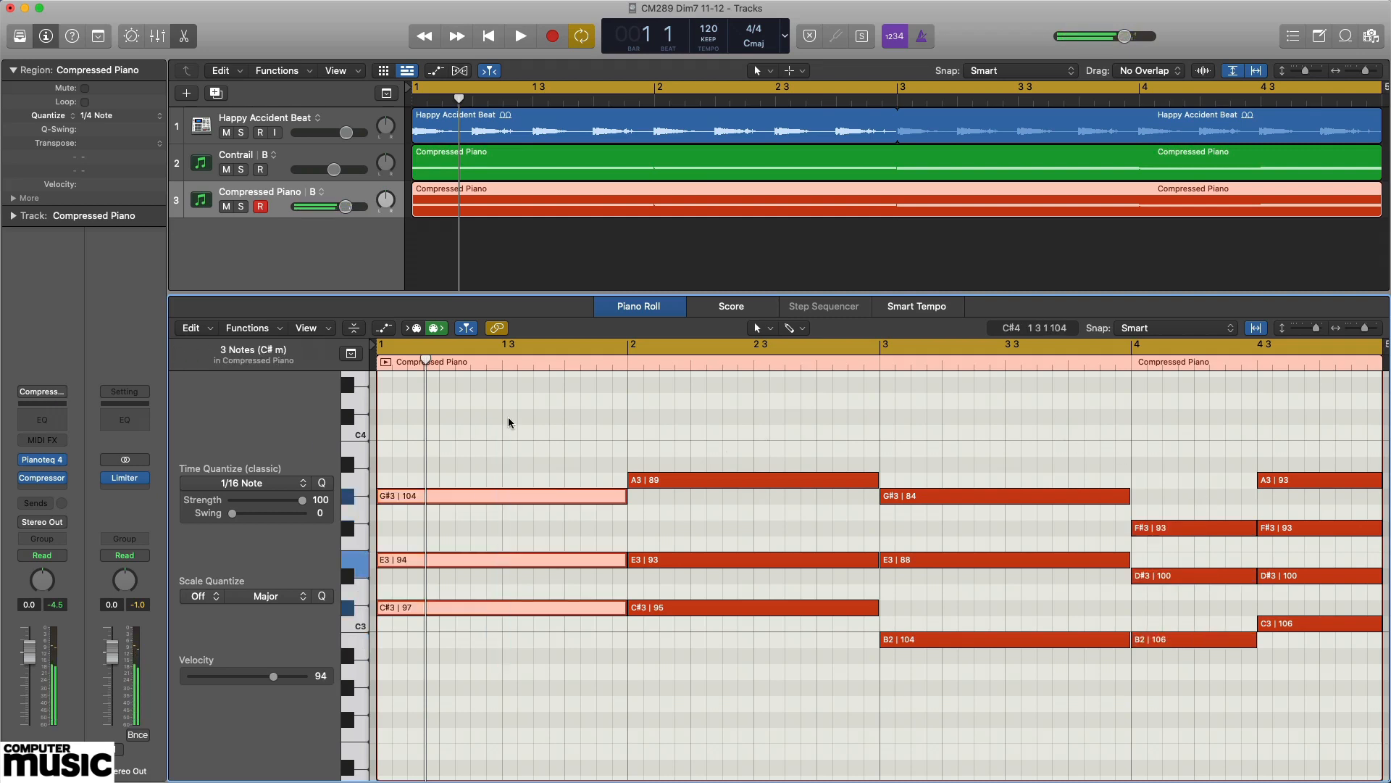
pyautogui.click(514, 656)
pyautogui.click(519, 609)
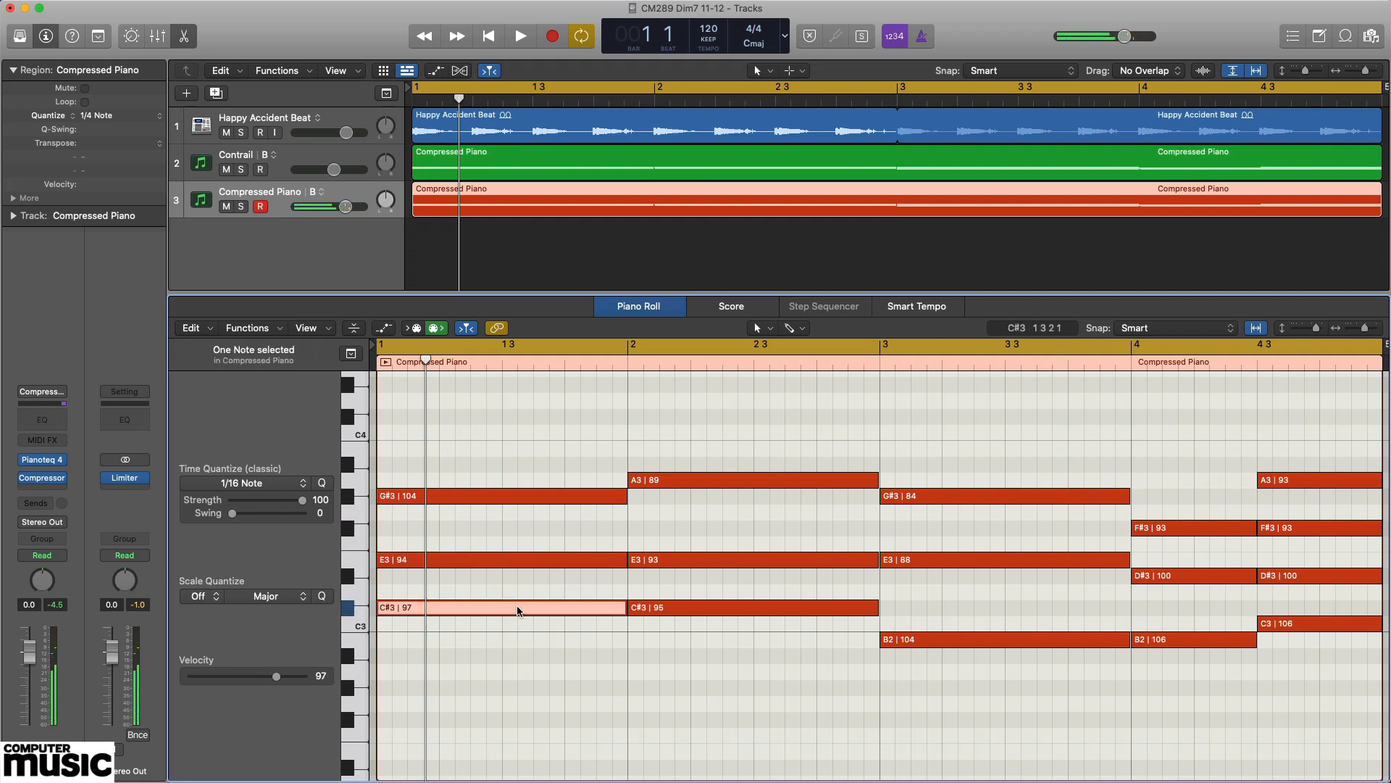
# Audition the C3 root and the full C diminished seventh in the second half of bar 4, and play the progression with the beat.
pyautogui.click(1342, 624)
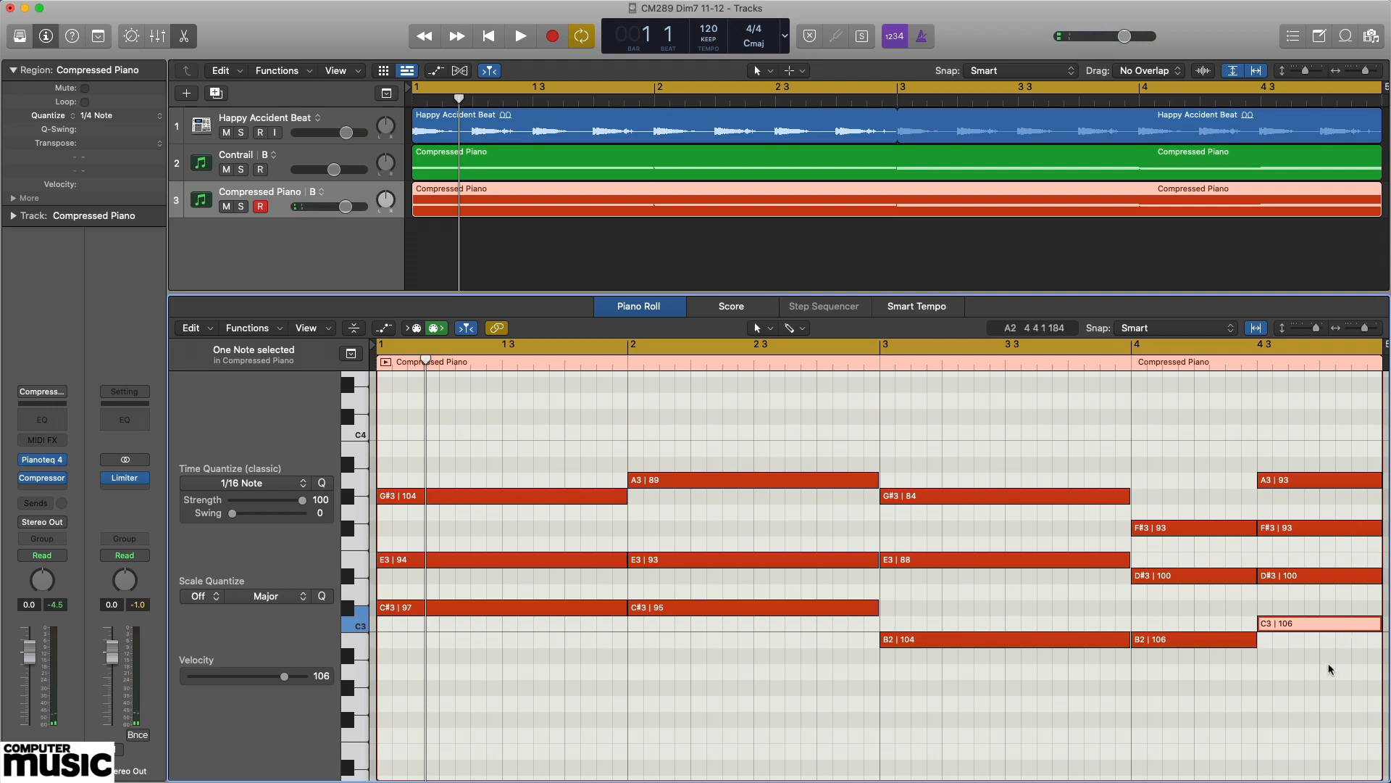
pyautogui.moveTo(1329, 663); pyautogui.dragTo(1324, 433)
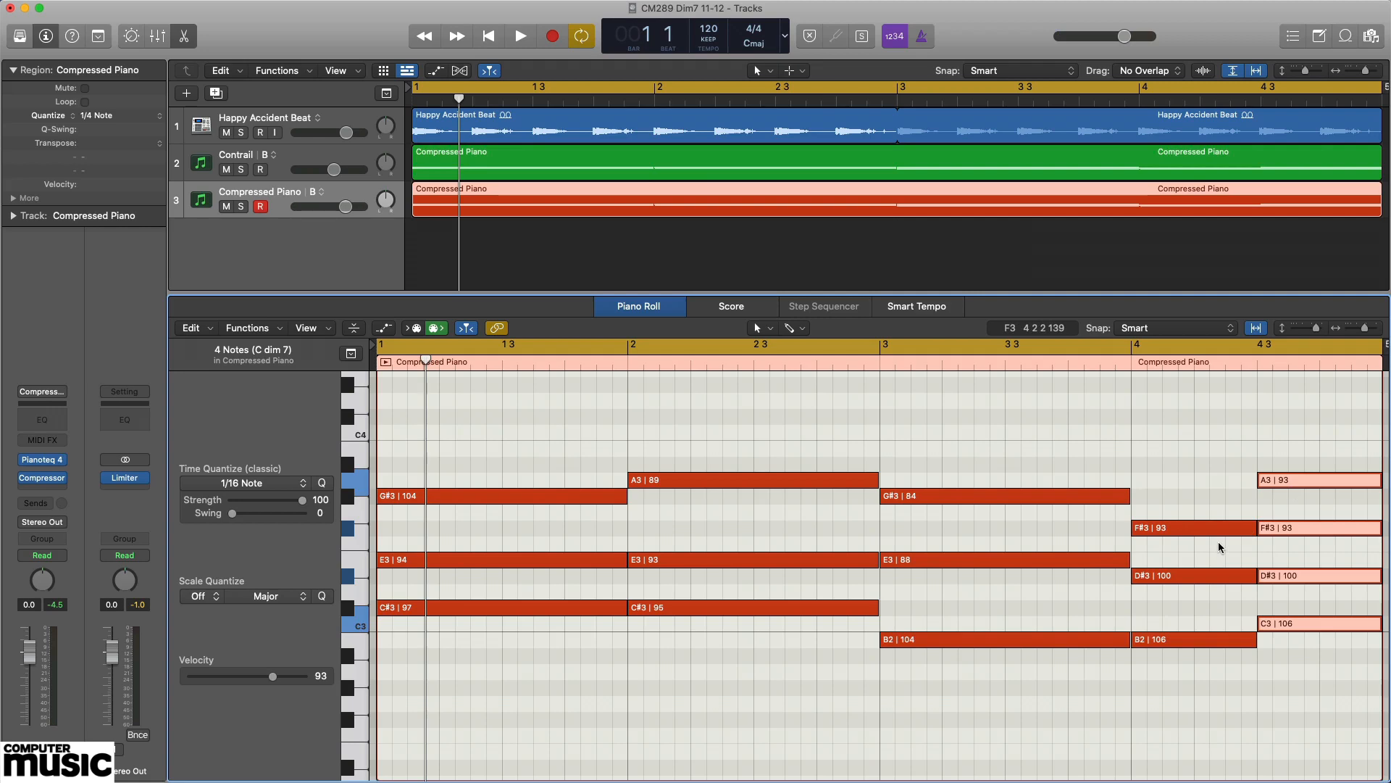
pyautogui.press('space')
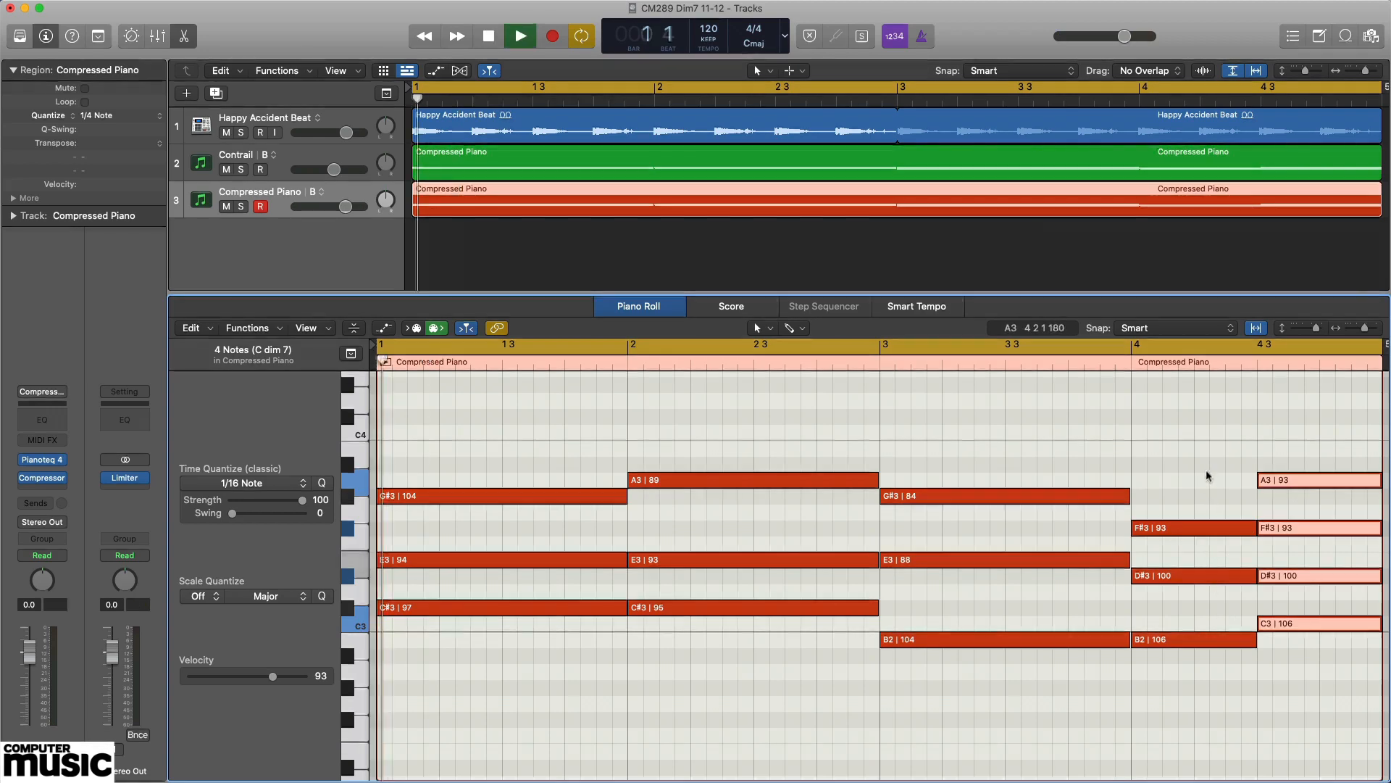
pyautogui.click(1195, 422)
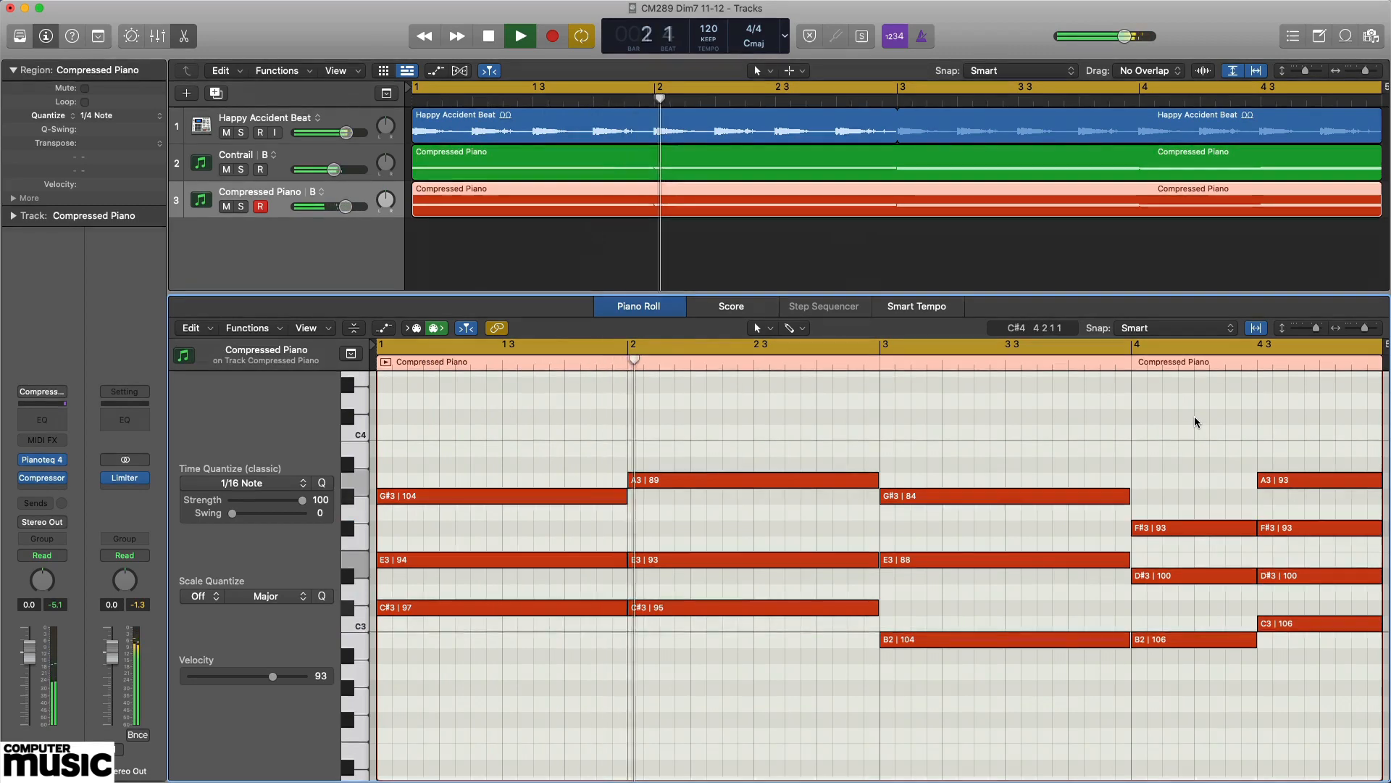